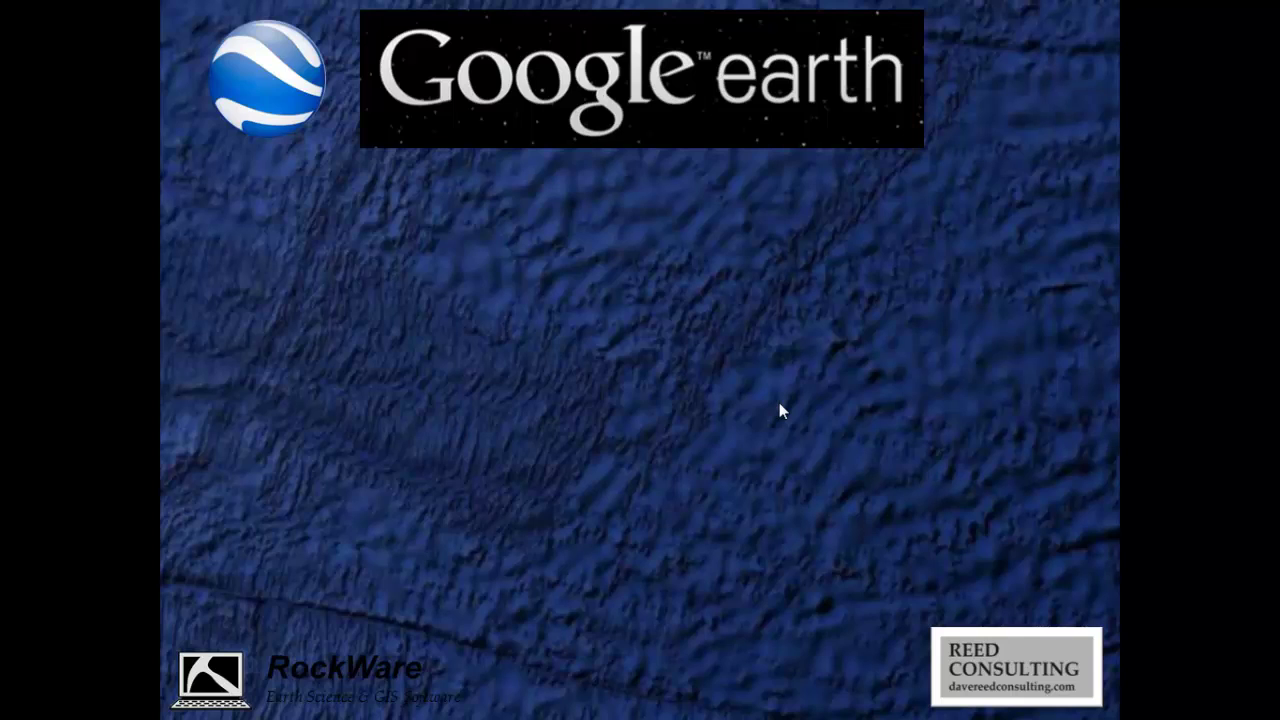
Step: Reveal the outline title and its Installation, Startup, Navigation and Main Menu Layout bullets, then advance
{"action": "left_click", "coordinate": [779, 403]}
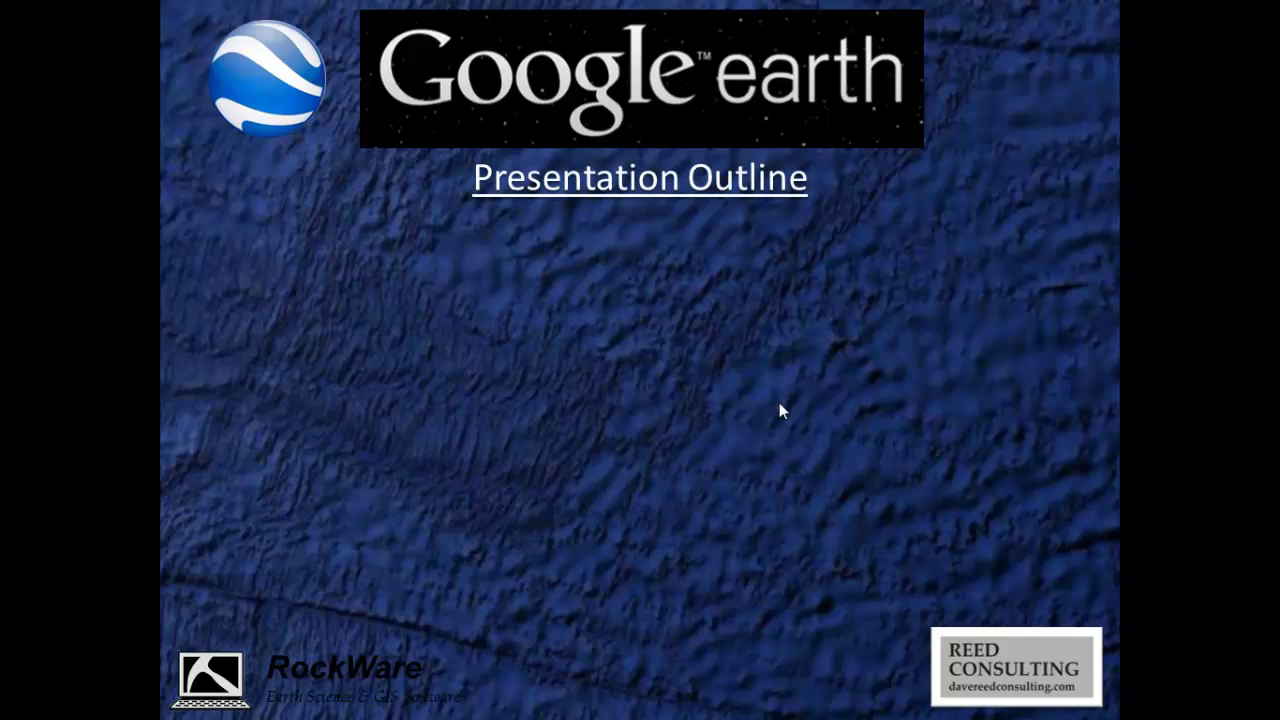
{"action": "left_click", "coordinate": [779, 410]}
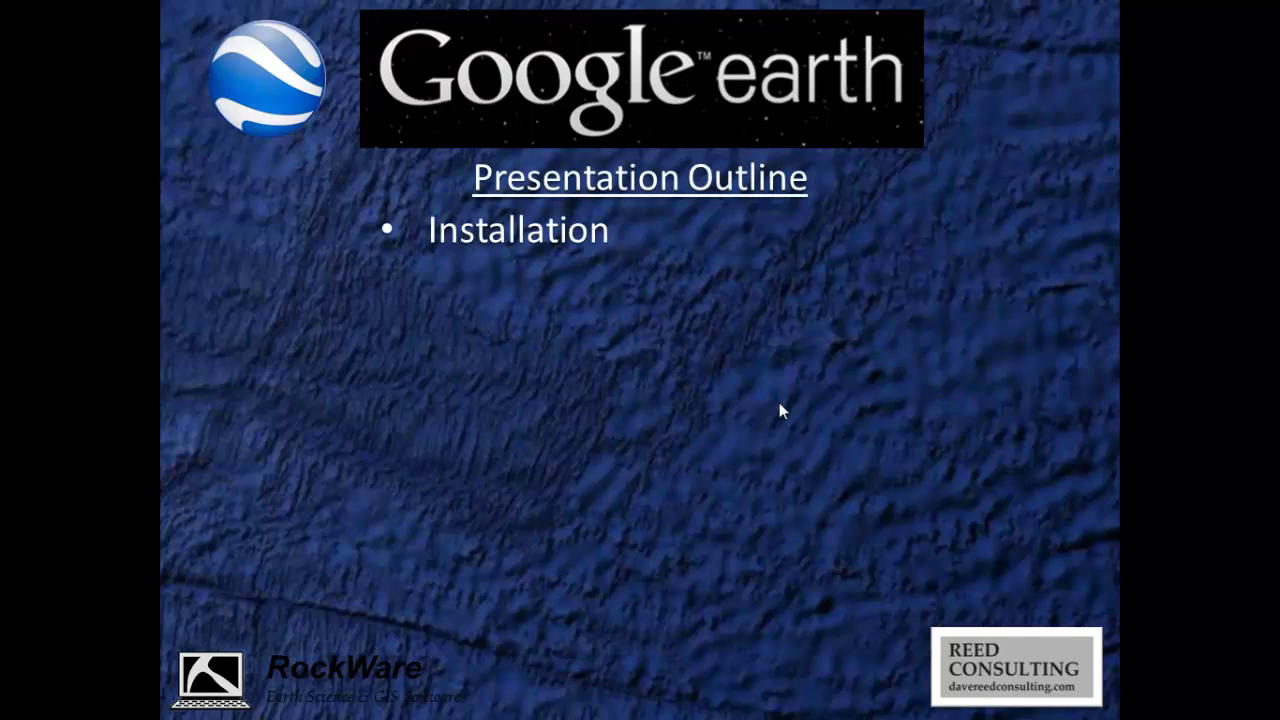
{"action": "left_click", "coordinate": [779, 403]}
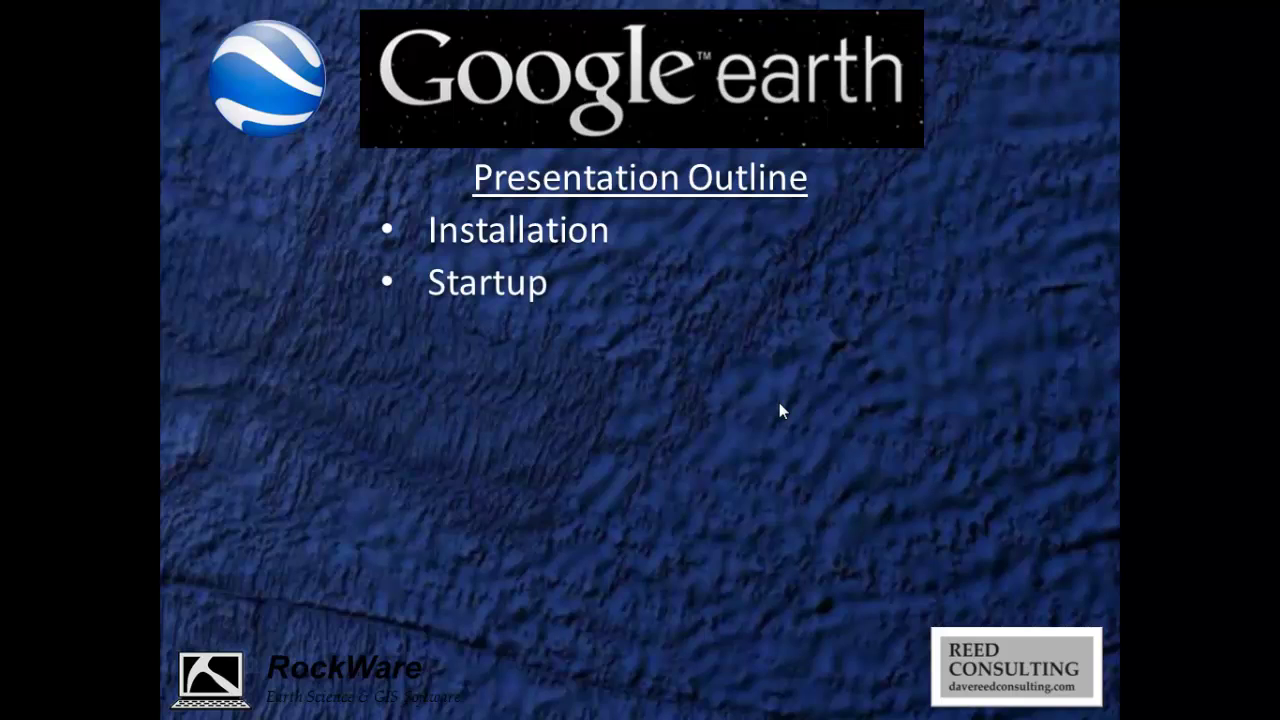
{"action": "left_click", "coordinate": [780, 405]}
{"action": "left_click", "coordinate": [781, 410]}
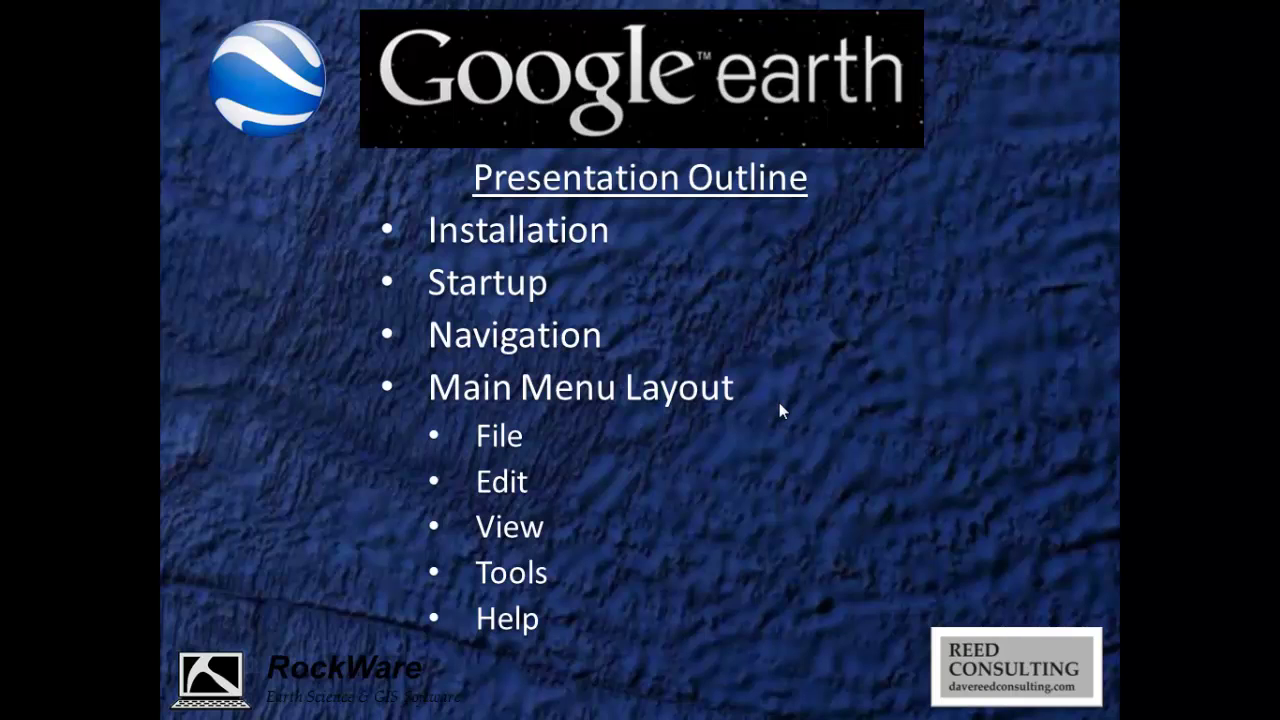
{"action": "left_click", "coordinate": [781, 410]}
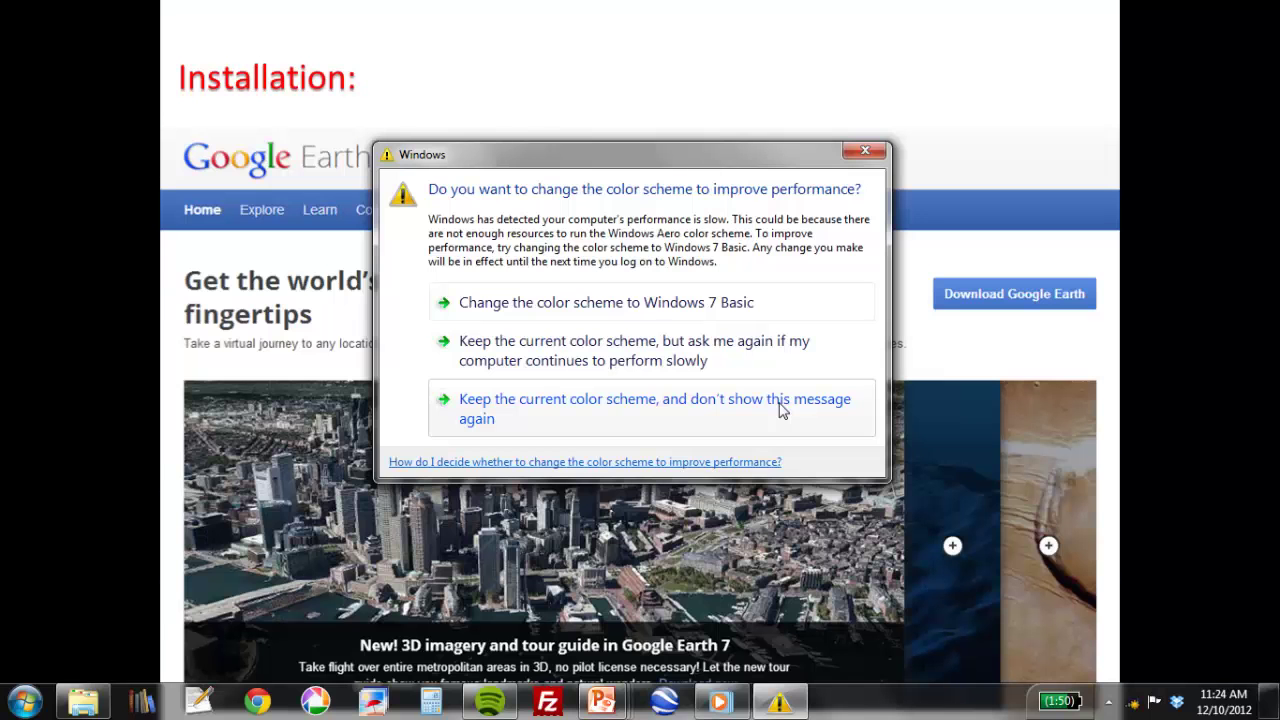
Step: Dismiss the colour-scheme warning and present installation steps, circling the download link and GoogleEarthSetup.exe
{"action": "left_click", "coordinate": [866, 151]}
{"action": "left_click", "coordinate": [802, 153]}
{"action": "left_click", "coordinate": [802, 153]}
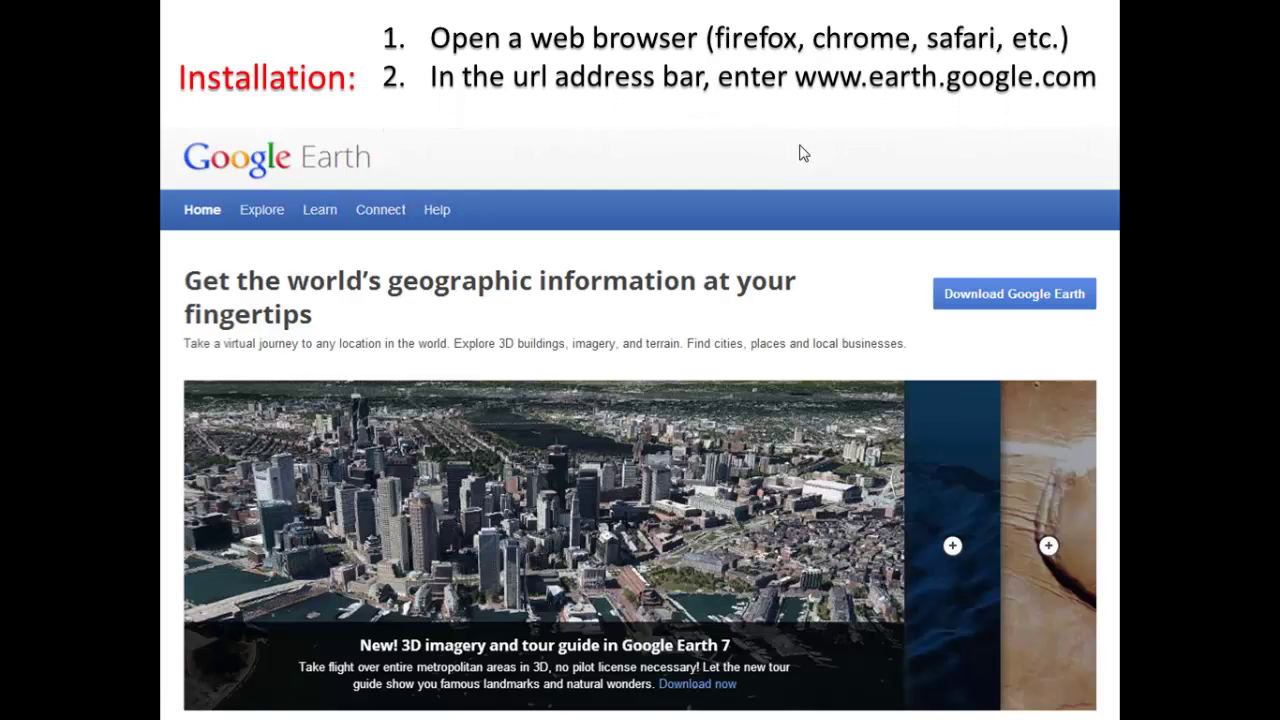
{"action": "left_click", "coordinate": [802, 153]}
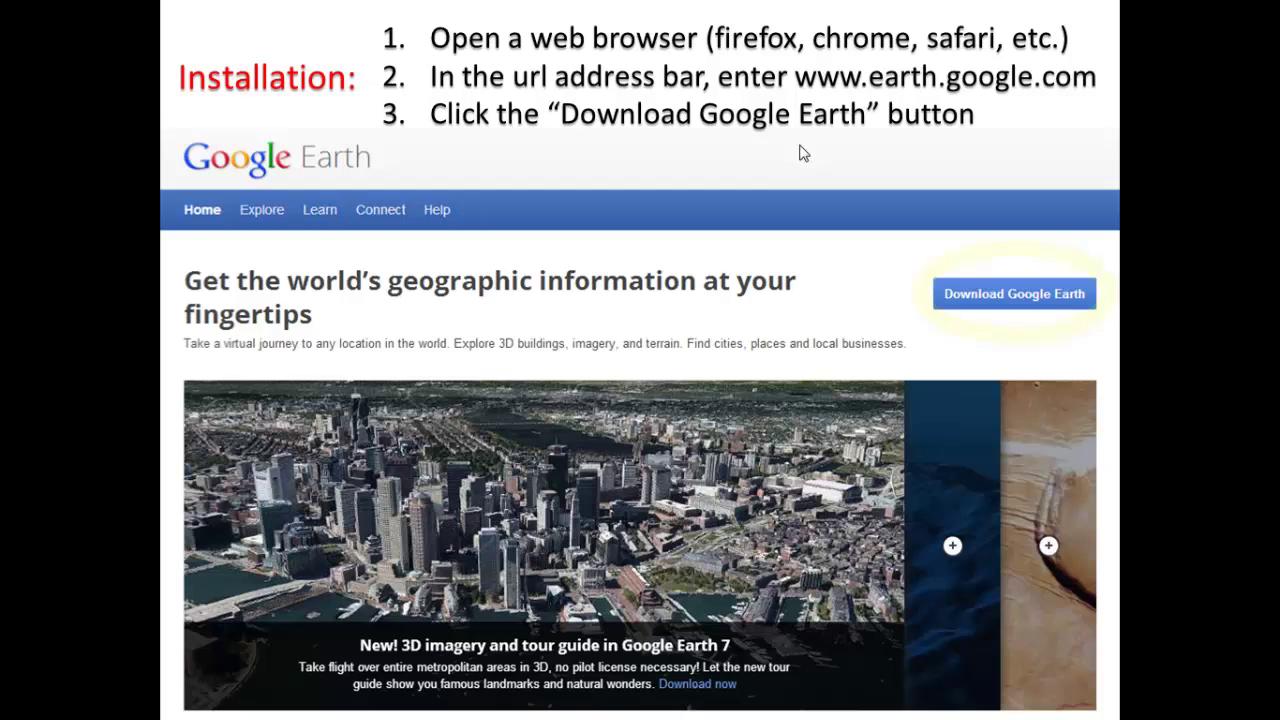
{"action": "left_click", "coordinate": [802, 153]}
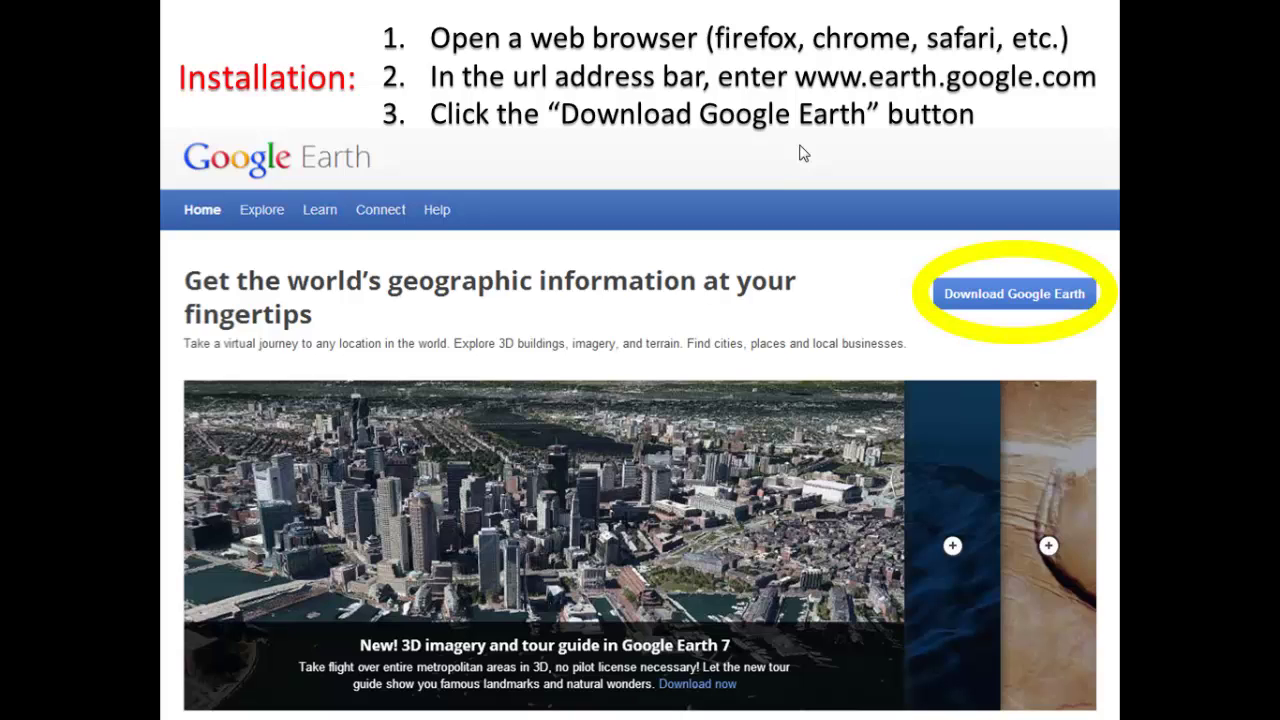
{"action": "left_click", "coordinate": [802, 153]}
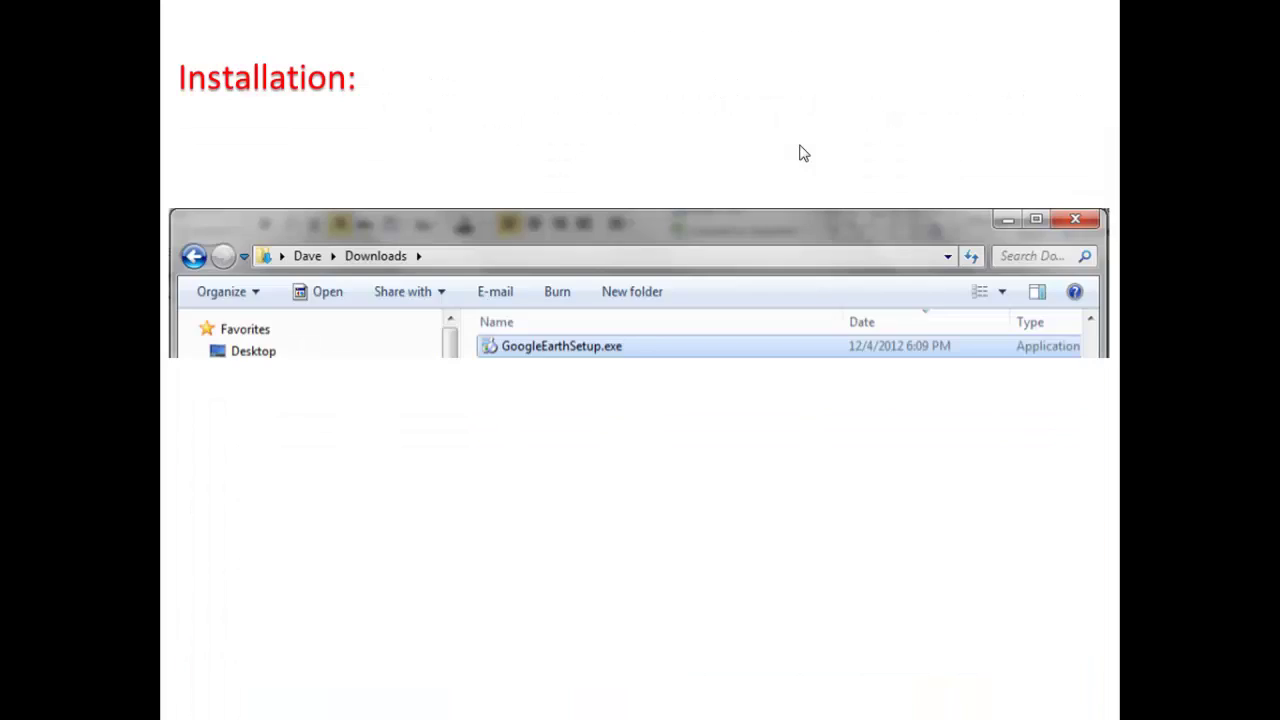
{"action": "left_click", "coordinate": [802, 153]}
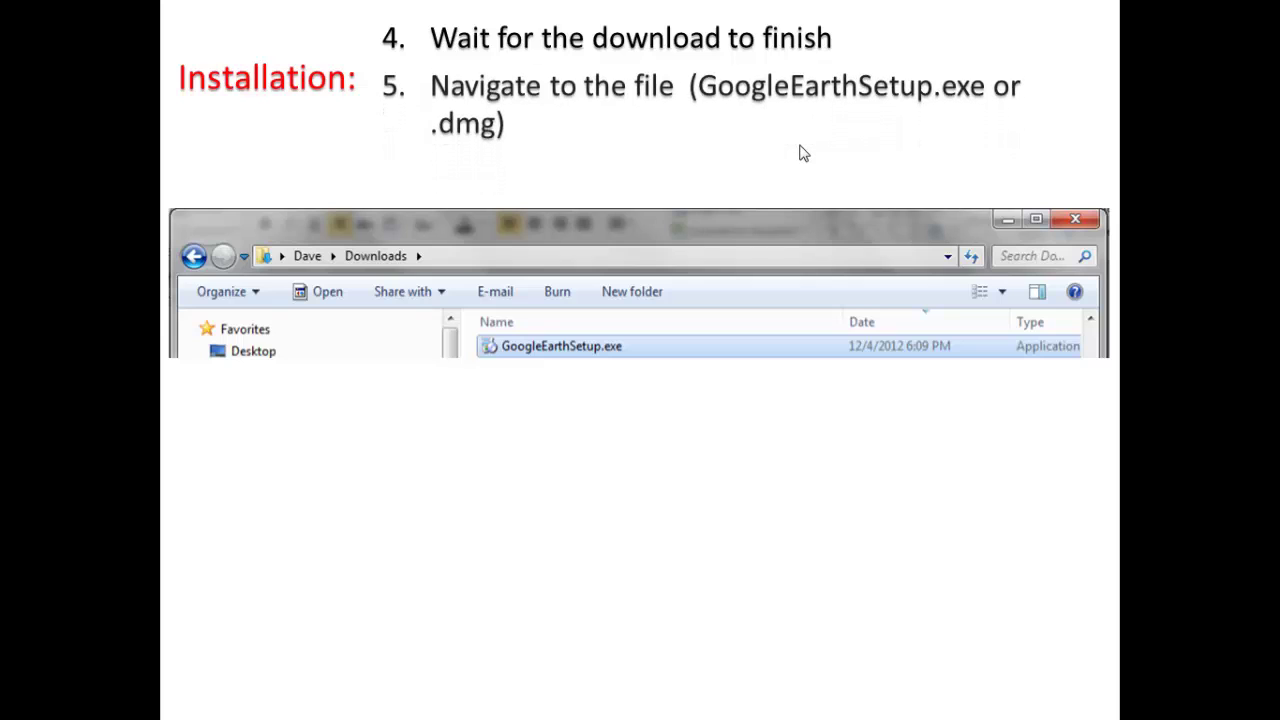
{"action": "left_click", "coordinate": [802, 153]}
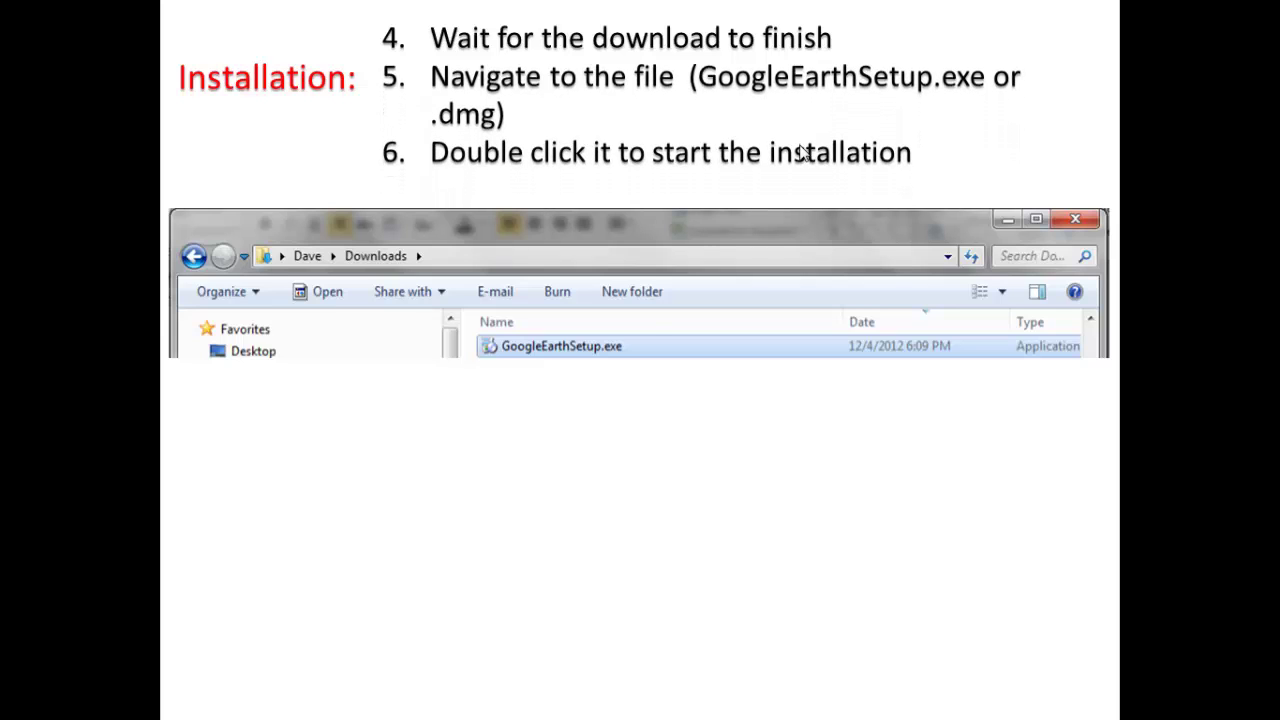
{"action": "left_click", "coordinate": [802, 153]}
Step: Present the Startup steps with the Start button circled, then advance to the start-up tip slide
{"action": "left_click", "coordinate": [802, 153]}
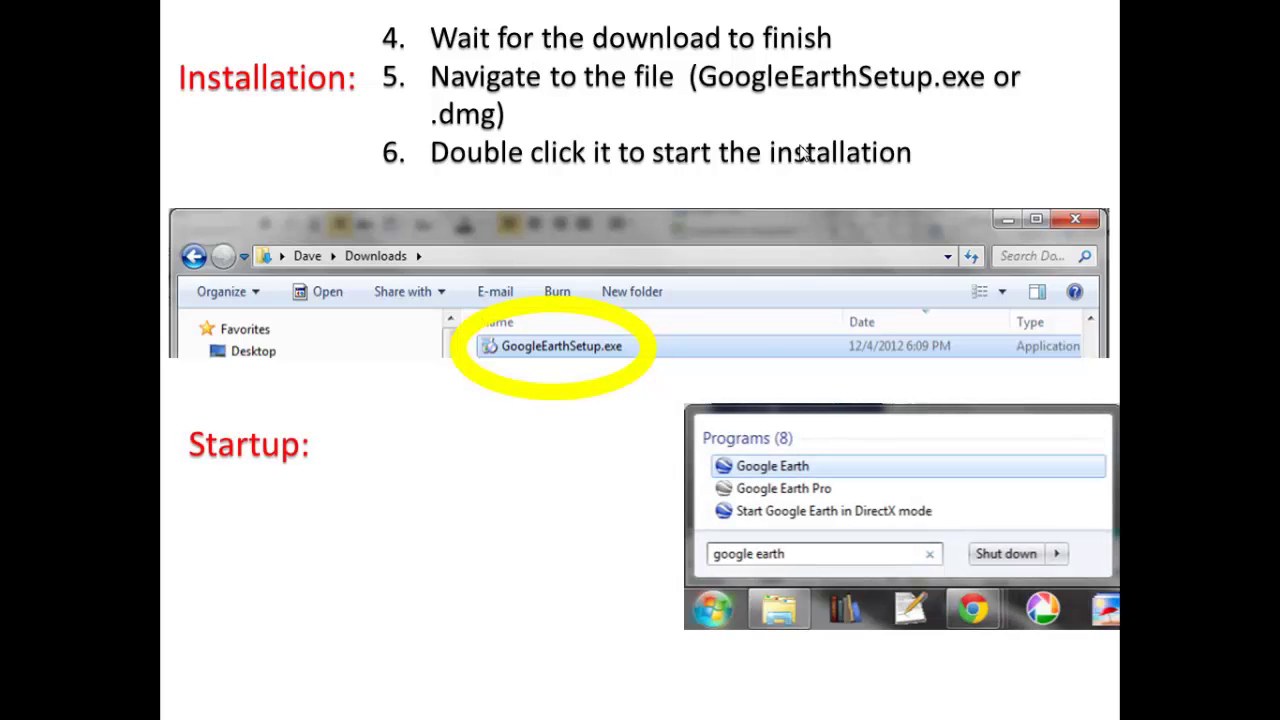
{"action": "left_click", "coordinate": [802, 153]}
{"action": "left_click", "coordinate": [802, 153]}
{"action": "left_click", "coordinate": [802, 153]}
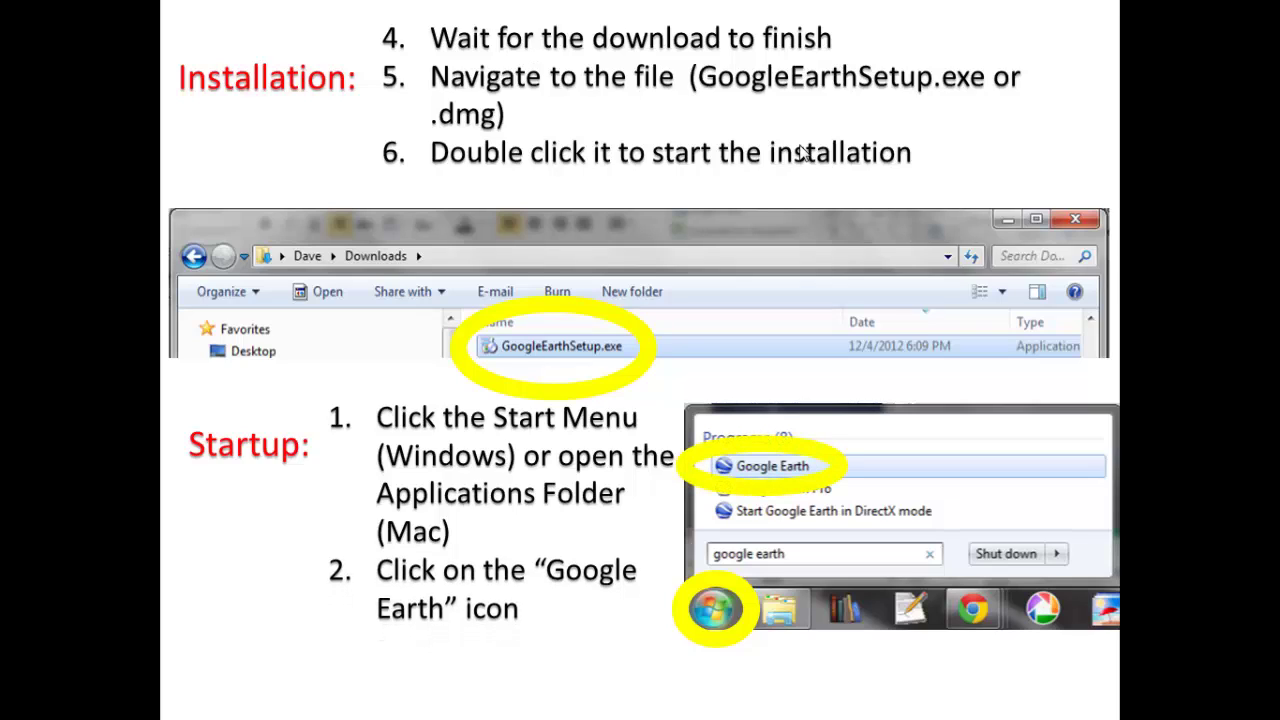
{"action": "left_click", "coordinate": [802, 153]}
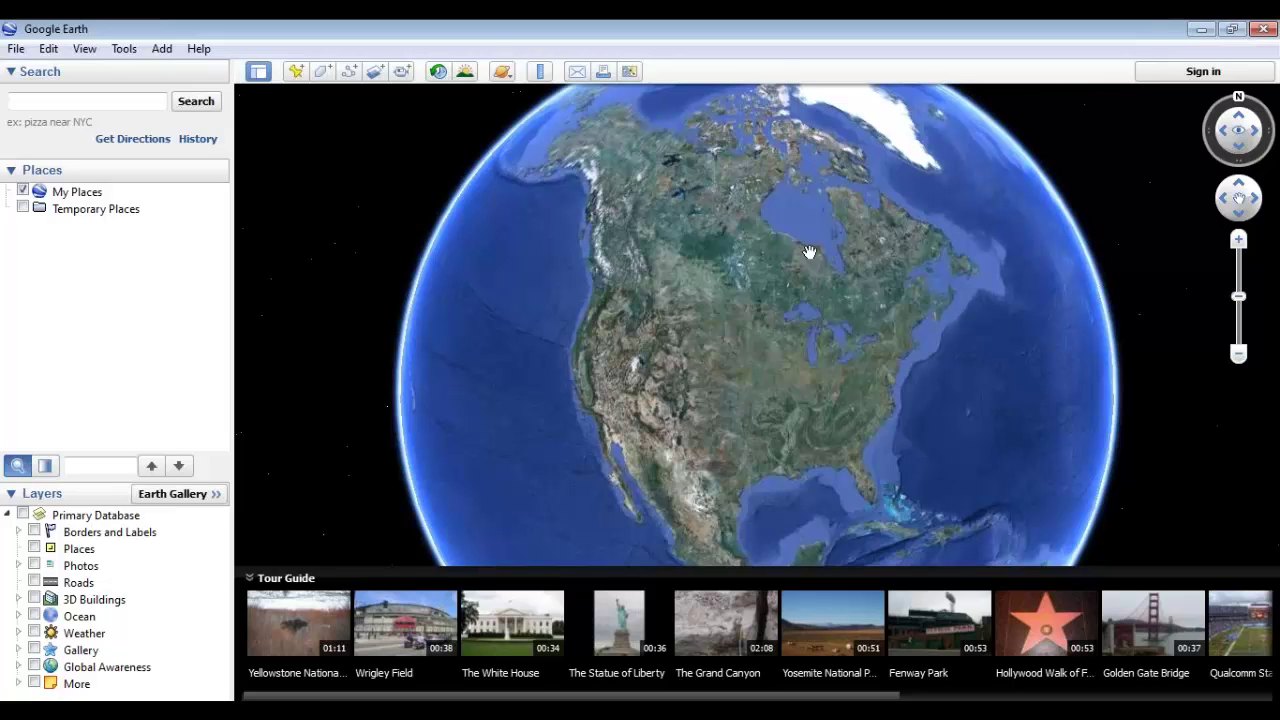
Step: Close the start-up tip and zoom in slightly on the globe over the central United States
{"action": "left_click", "coordinate": [1260, 33]}
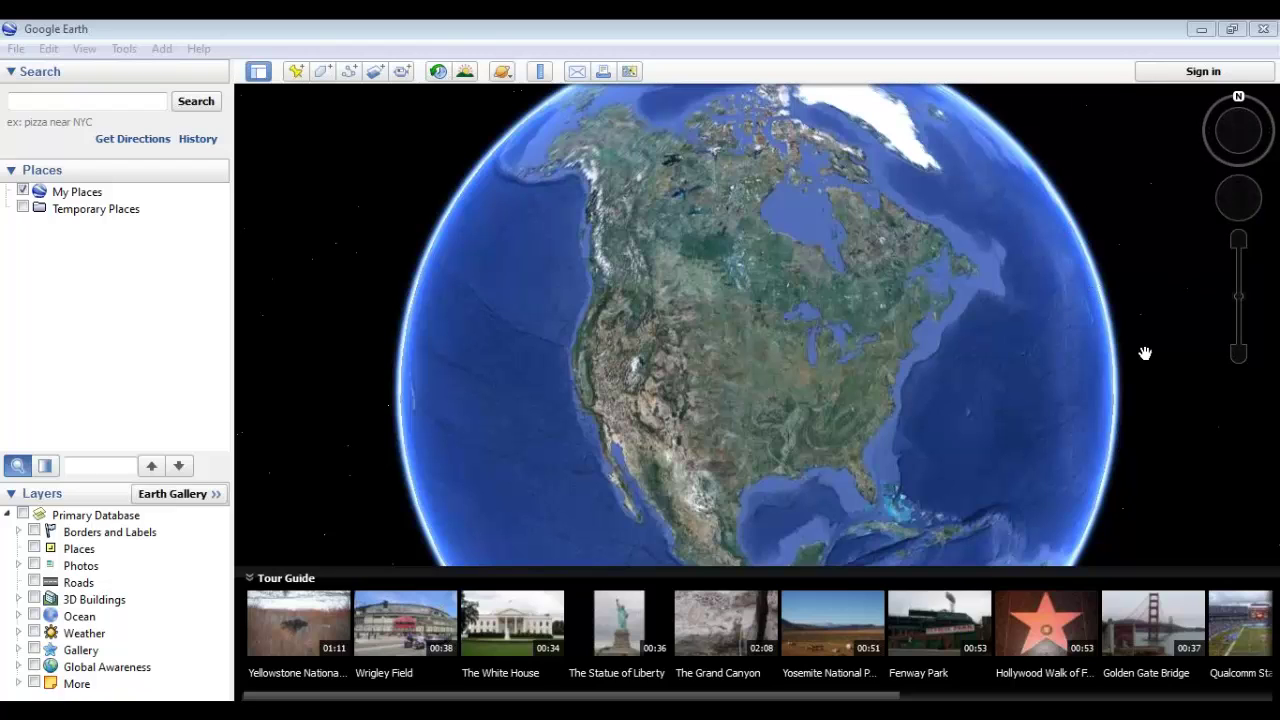
{"action": "left_click", "coordinate": [1238, 287]}
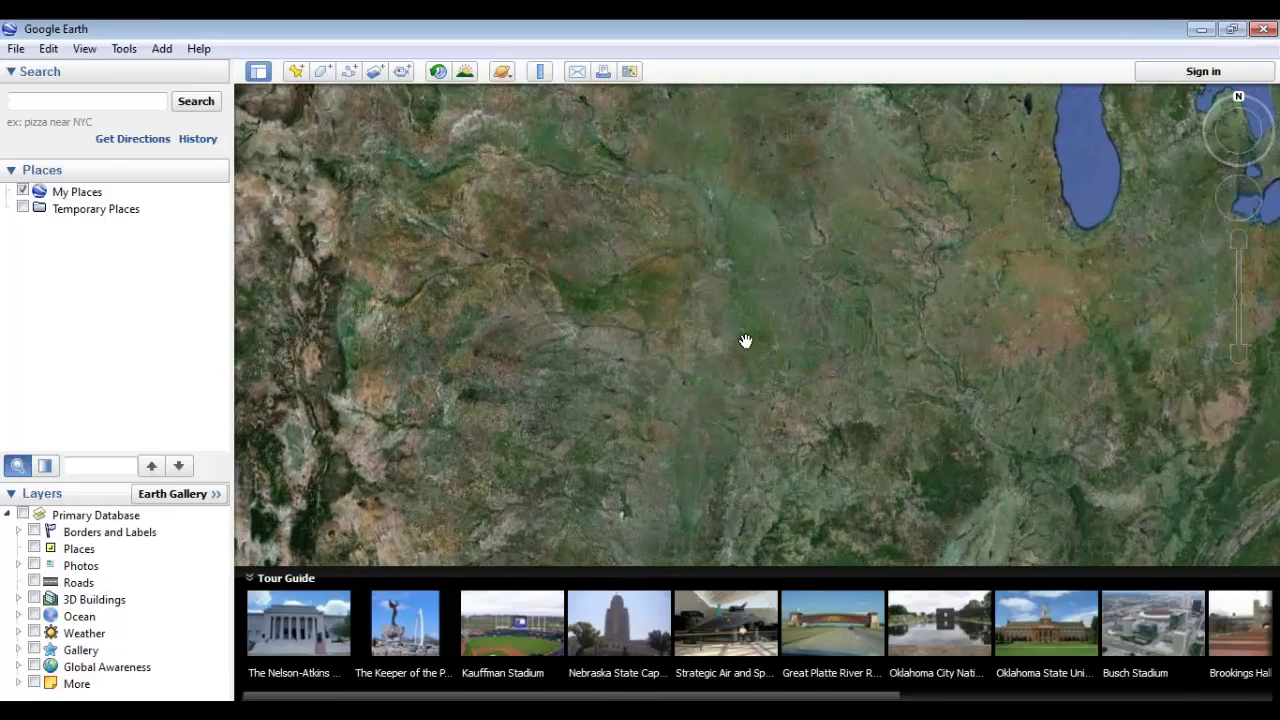
Step: Zoom into the central plains farmland and pan the map around it
{"action": "scroll", "coordinate": [543, 363], "scroll_direction": "up", "scroll_amount": 2}
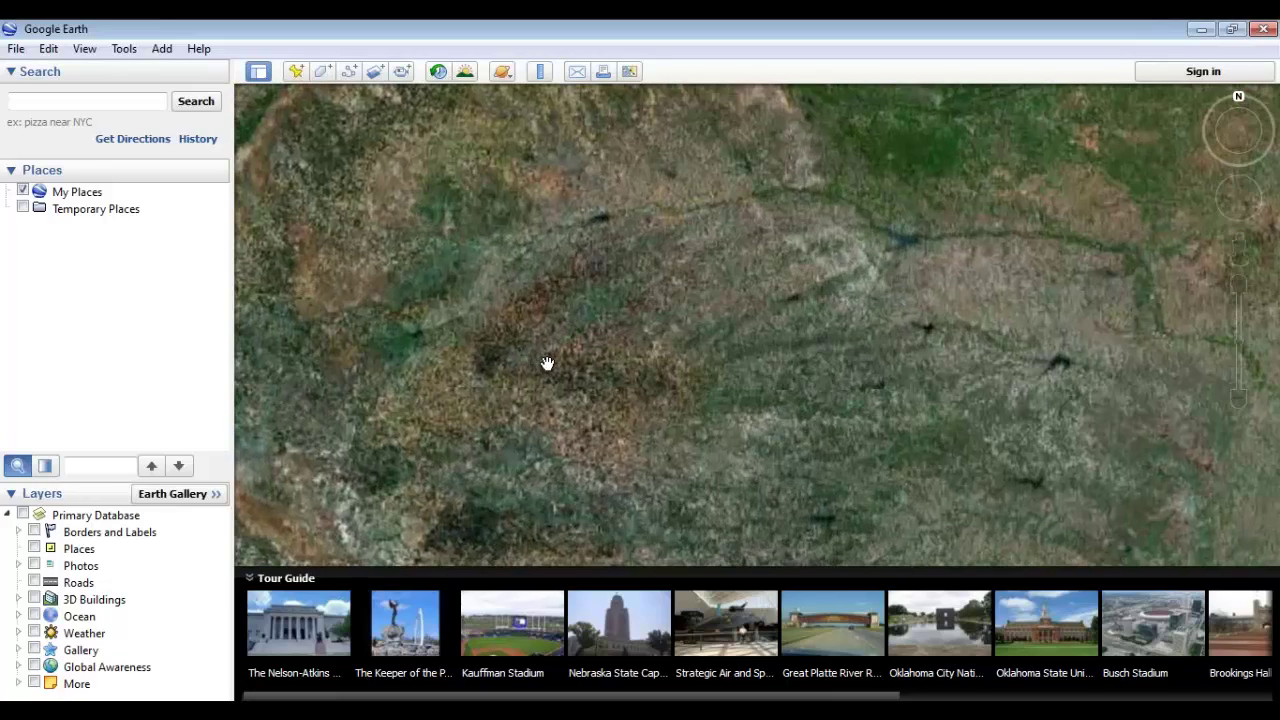
{"action": "right_click_drag", "start_coordinate": [548, 364], "coordinate": [540, 446]}
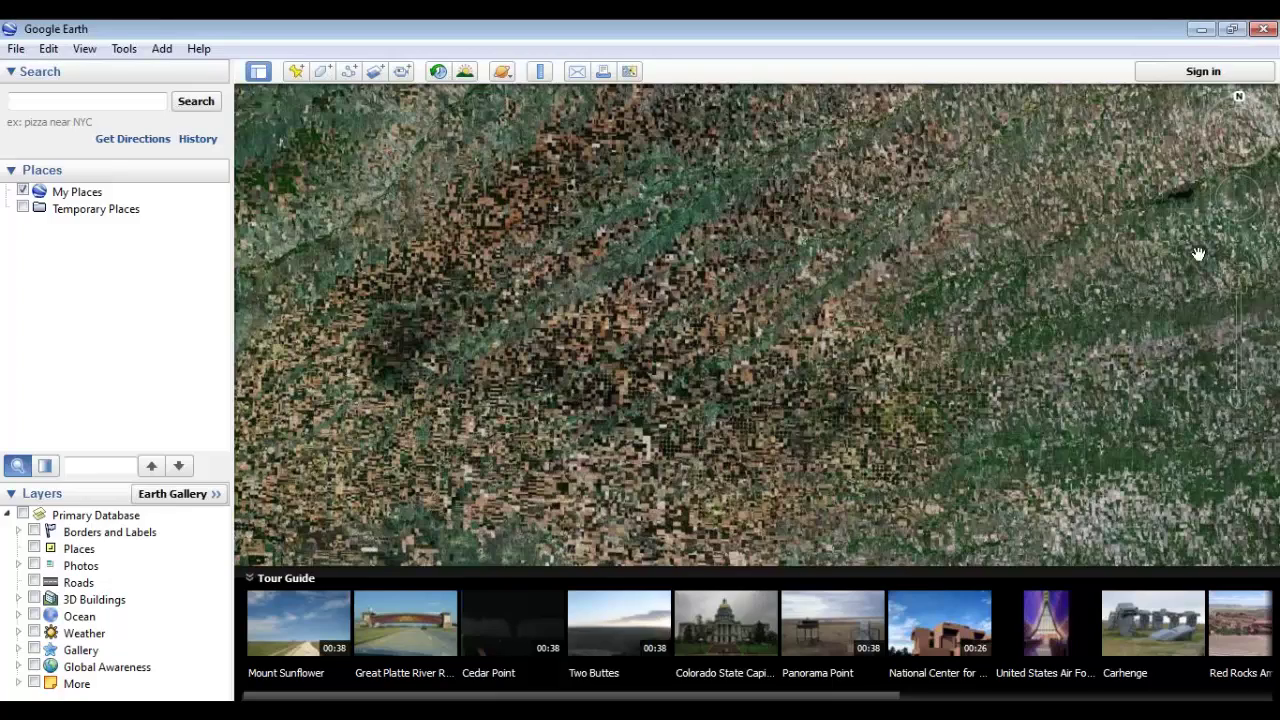
{"action": "mouse_move", "coordinate": [1218, 206]}
{"action": "left_click_drag", "start_coordinate": [1234, 201], "coordinate": [1245, 227]}
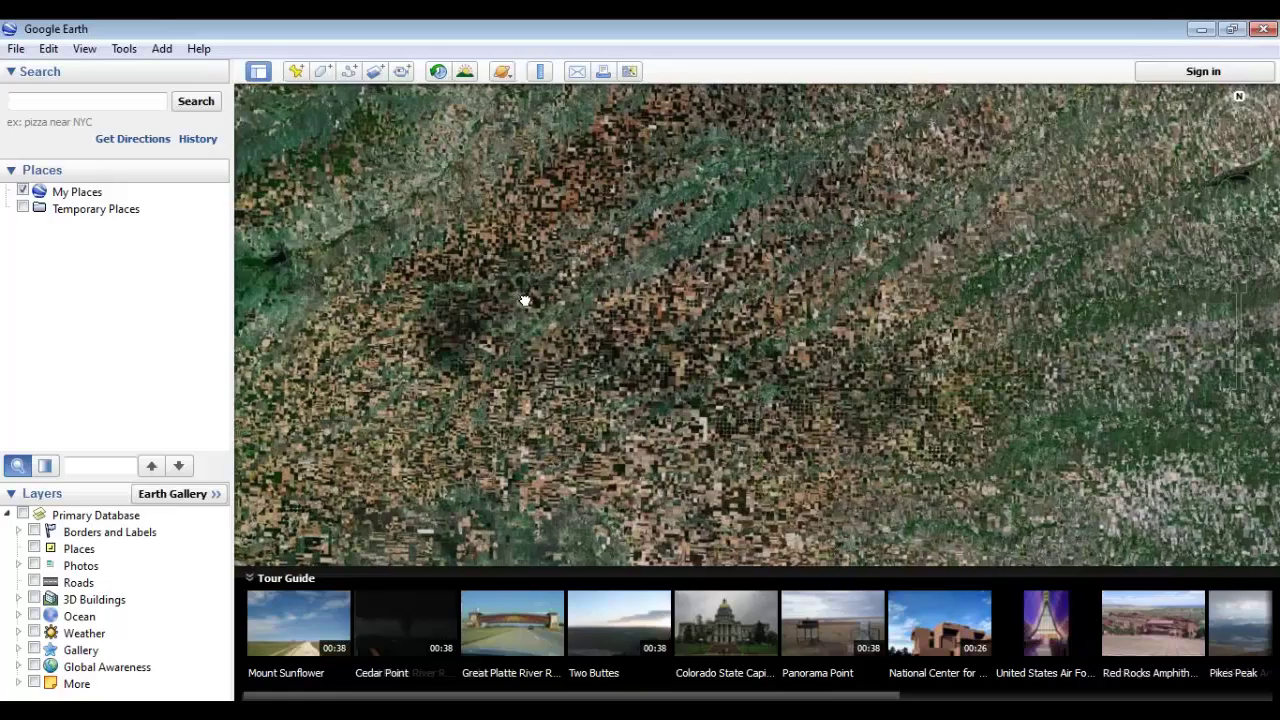
{"action": "left_click_drag", "start_coordinate": [525, 300], "coordinate": [646, 320]}
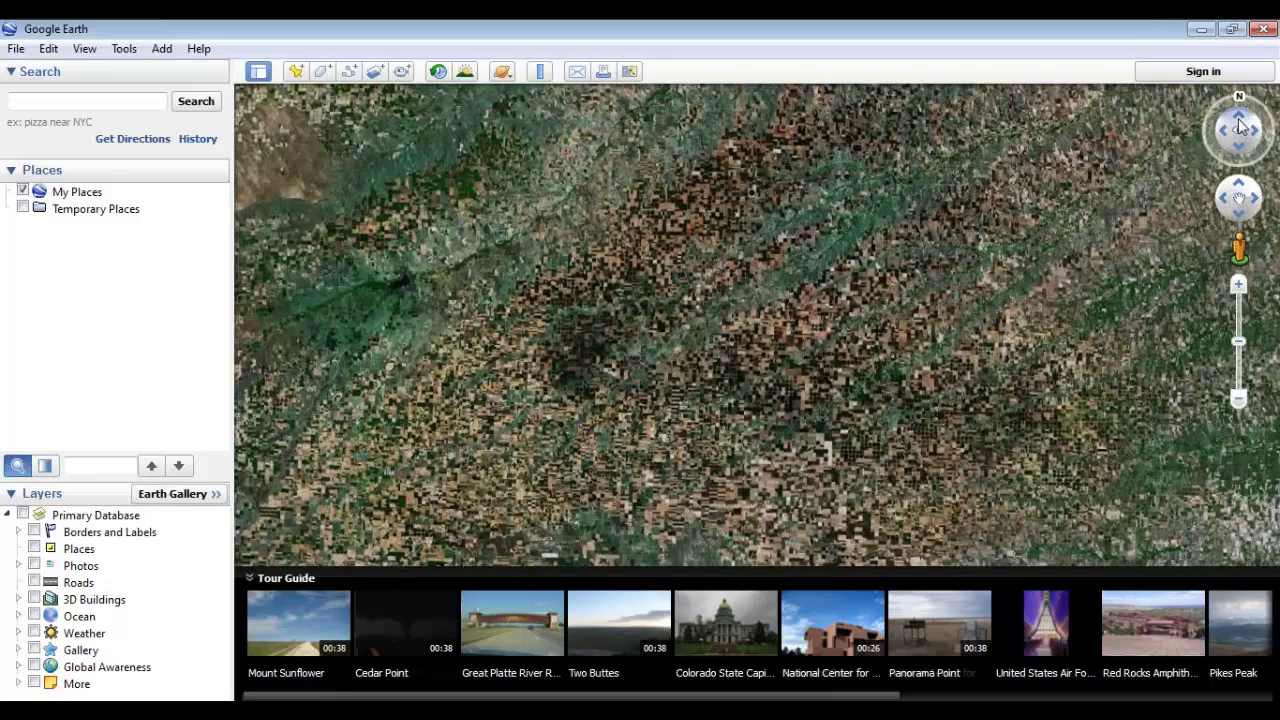
Step: Tilt and rotate the view into a horizon perspective of Colorado's mountains, then open the File menu
{"action": "left_click", "coordinate": [1240, 124]}
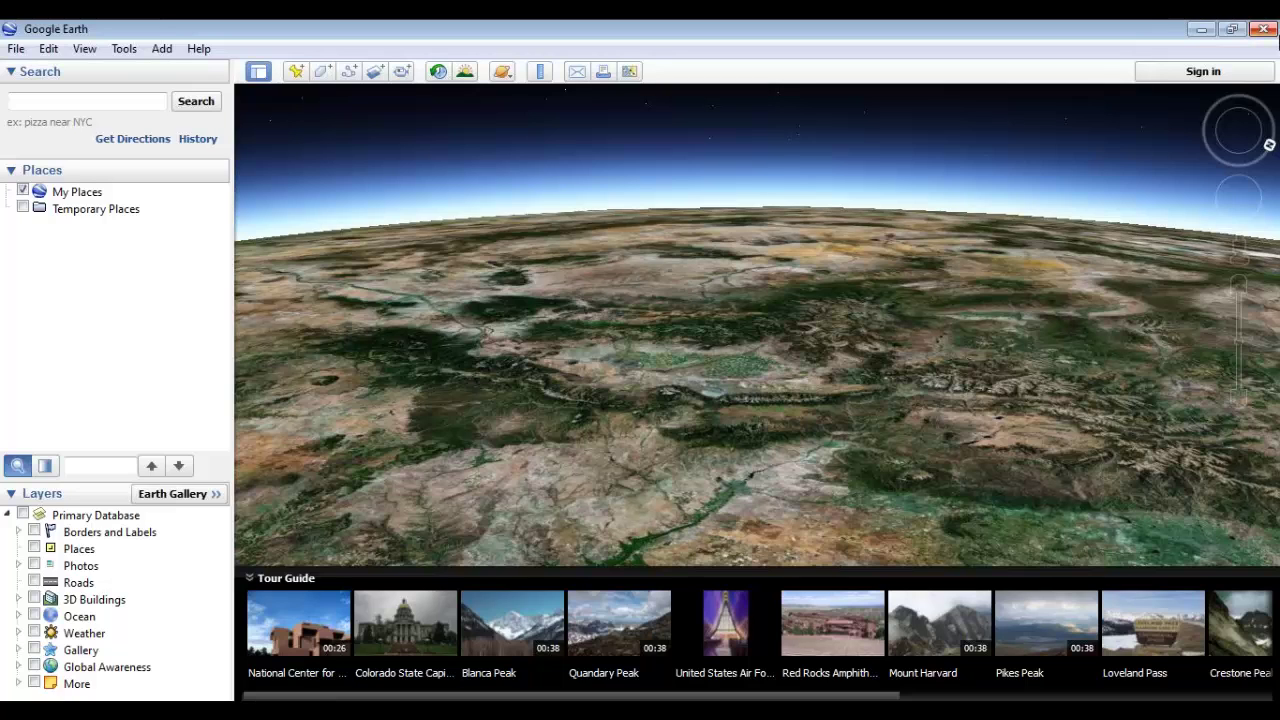
{"action": "mouse_move", "coordinate": [1270, 146]}
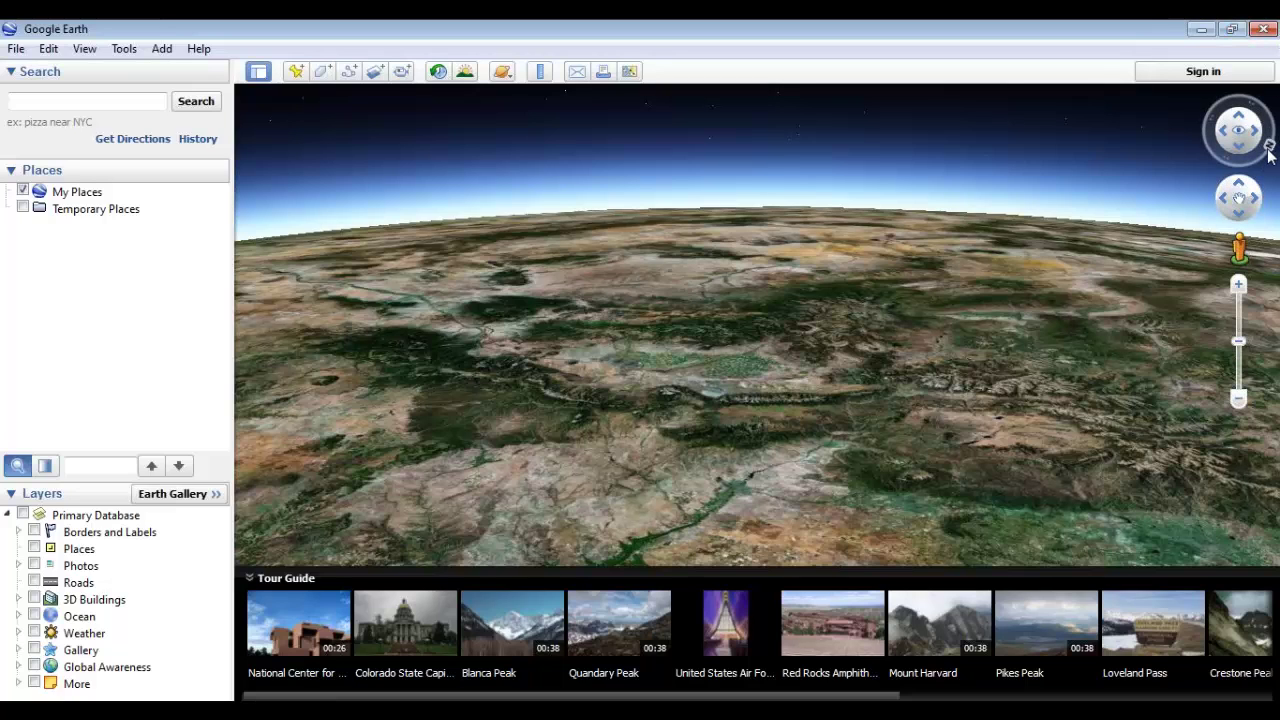
{"action": "left_click_drag", "start_coordinate": [1270, 160], "coordinate": [1240, 72]}
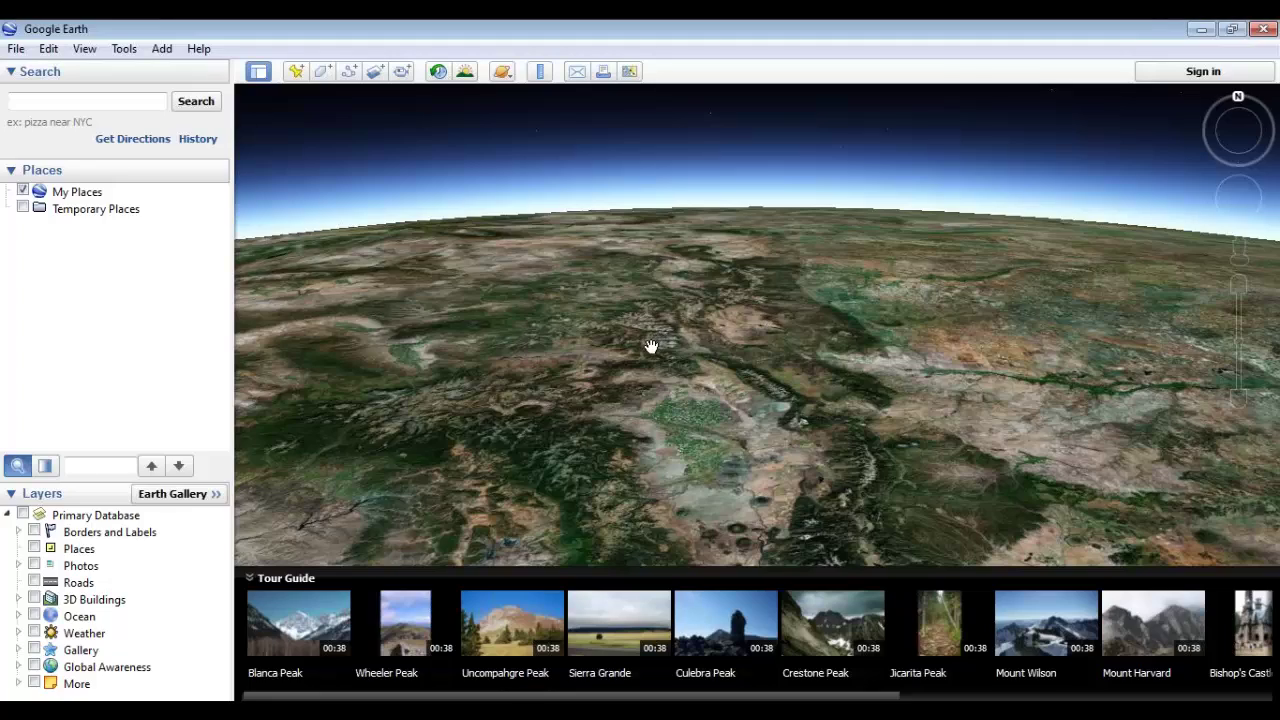
{"action": "middle_click_drag", "start_coordinate": [643, 351], "coordinate": [1275, 344]}
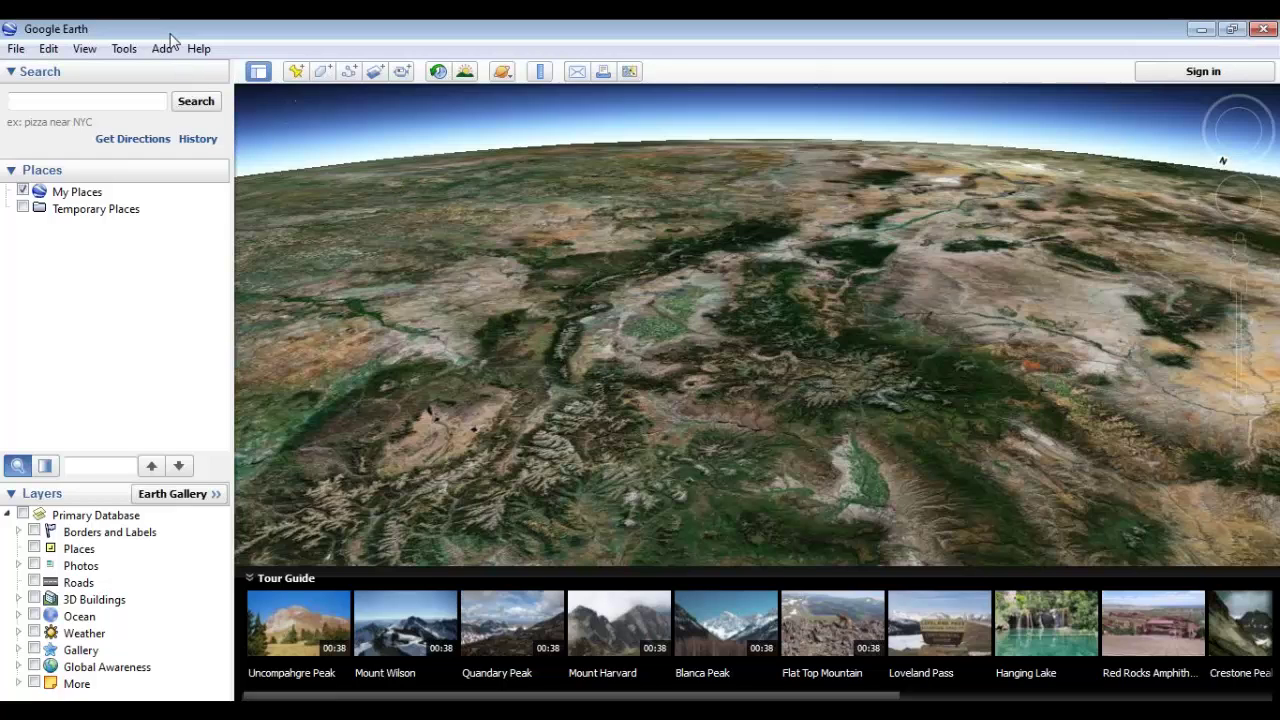
{"action": "left_click", "coordinate": [104, 28]}
{"action": "left_click", "coordinate": [17, 50]}
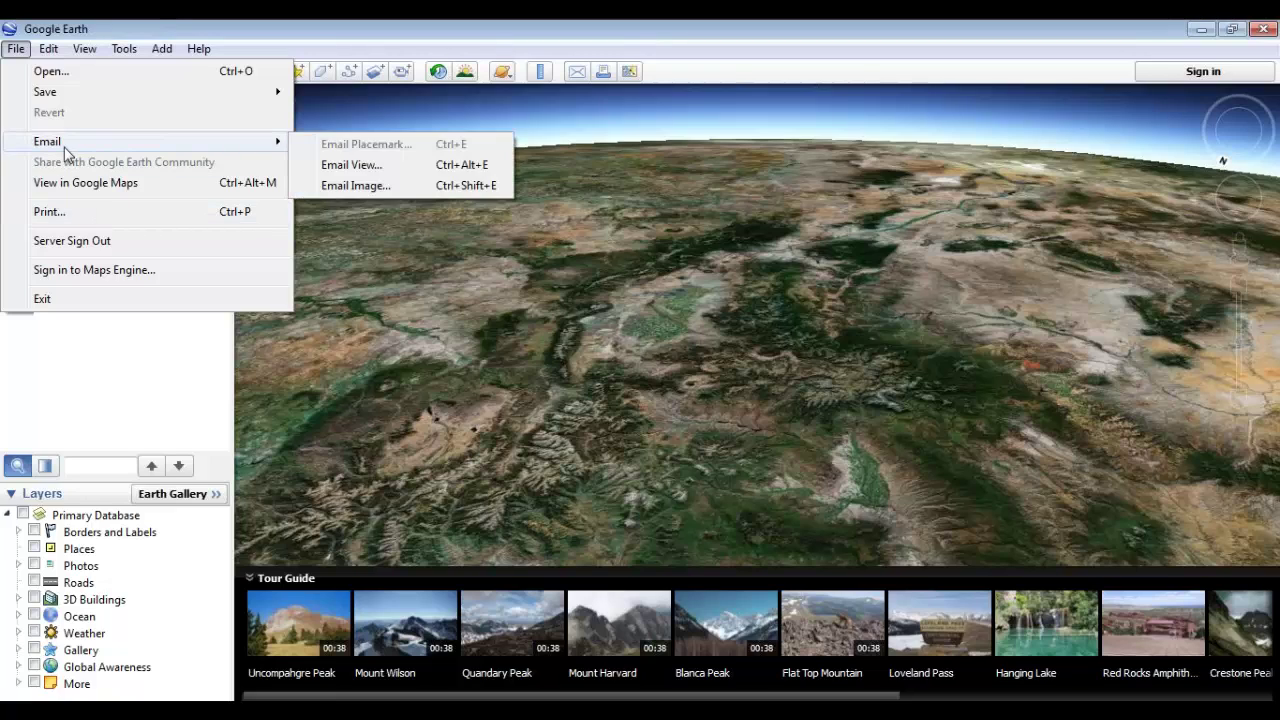
Step: Open Slickrock.kmz from the Google Earth Files folder so its trail overlays the canyon
{"action": "mouse_move", "coordinate": [76, 48]}
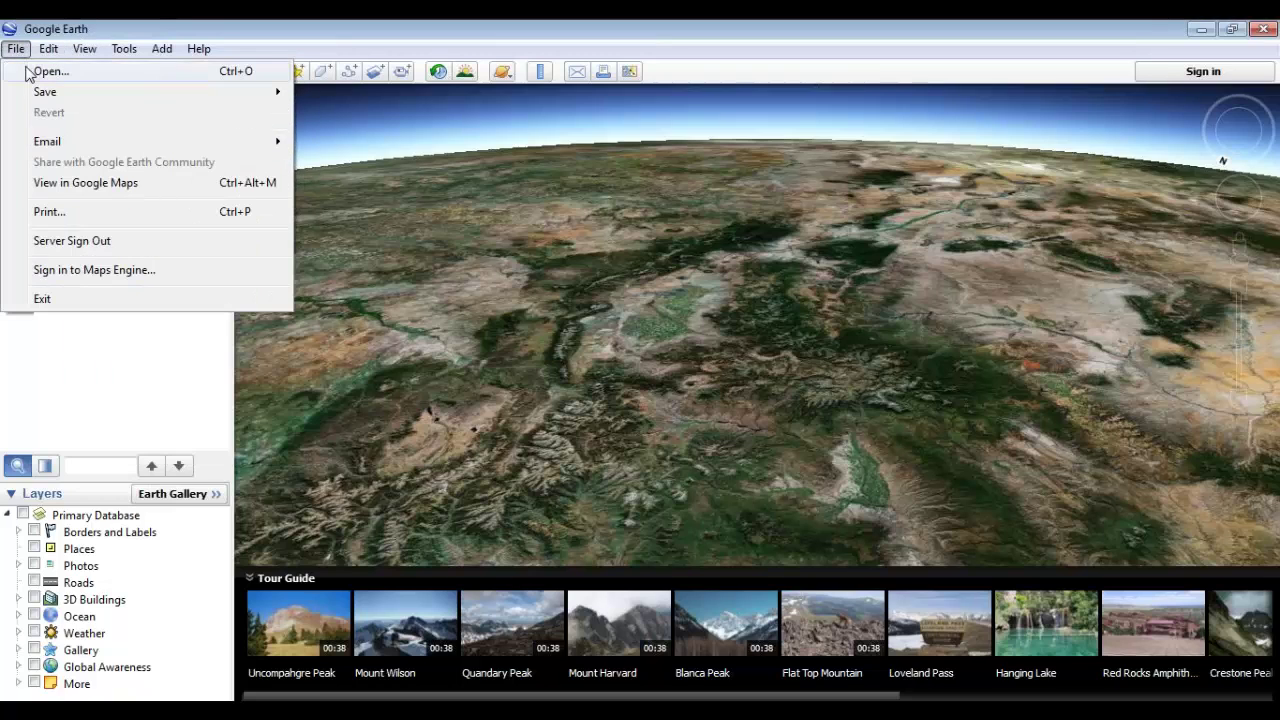
{"action": "left_click", "coordinate": [32, 71]}
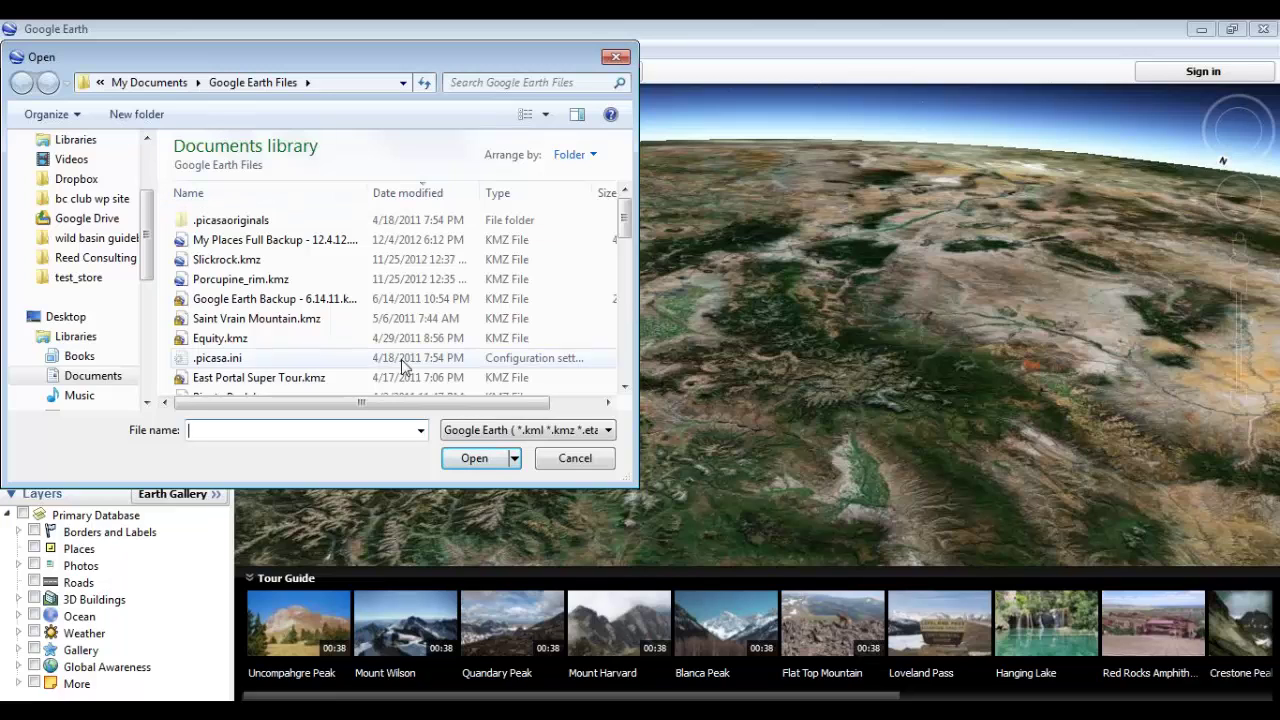
{"action": "left_click", "coordinate": [536, 431]}
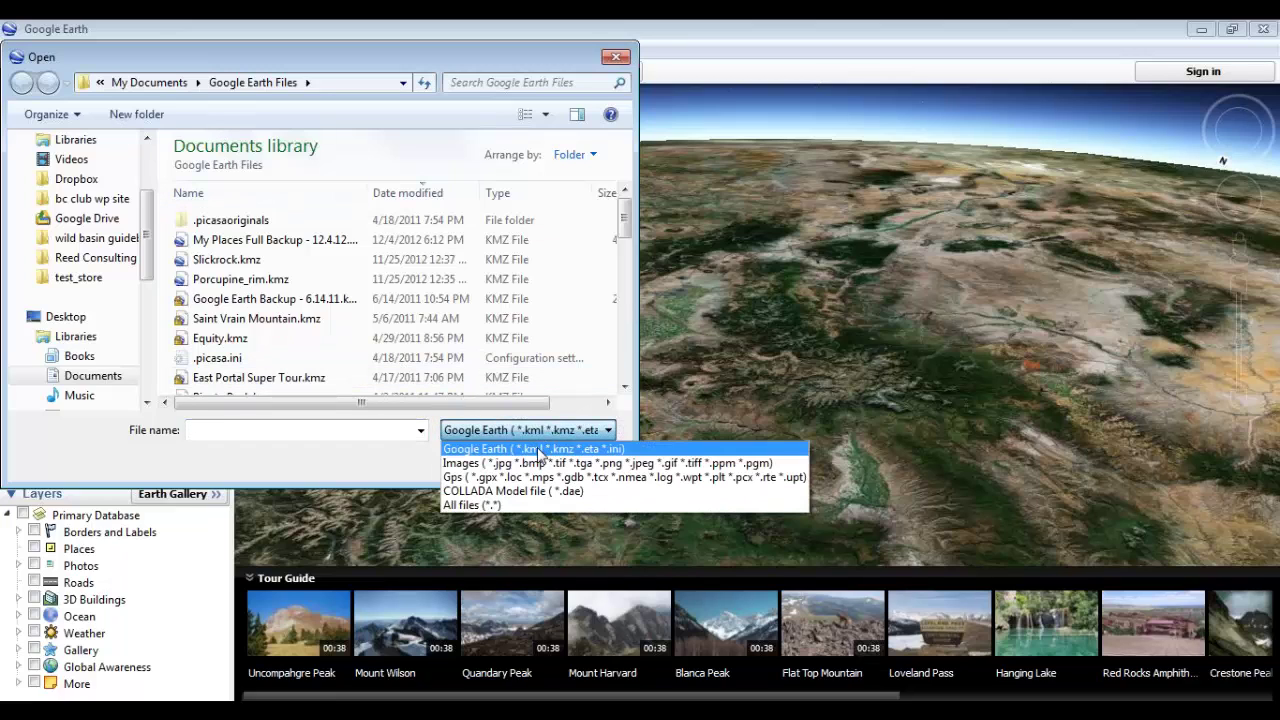
{"action": "left_click", "coordinate": [539, 447]}
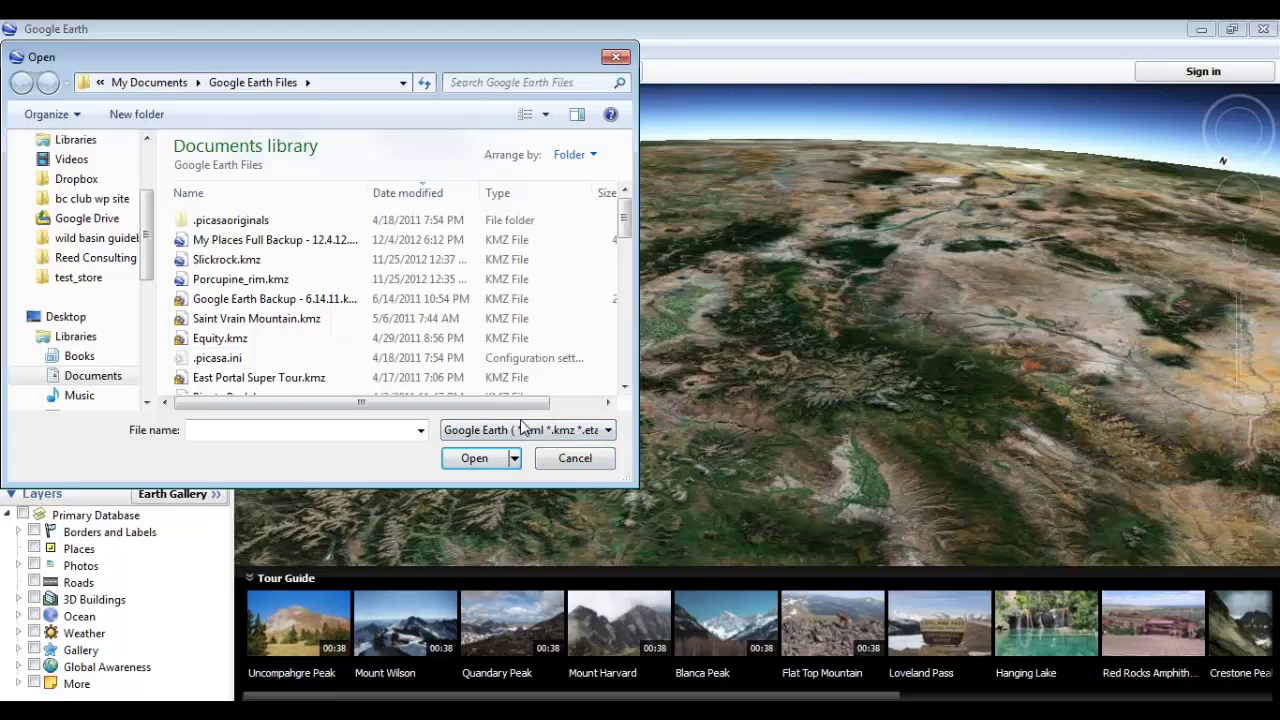
{"action": "left_click_drag", "start_coordinate": [366, 57], "coordinate": [610, 75]}
{"action": "left_click", "coordinate": [470, 277]}
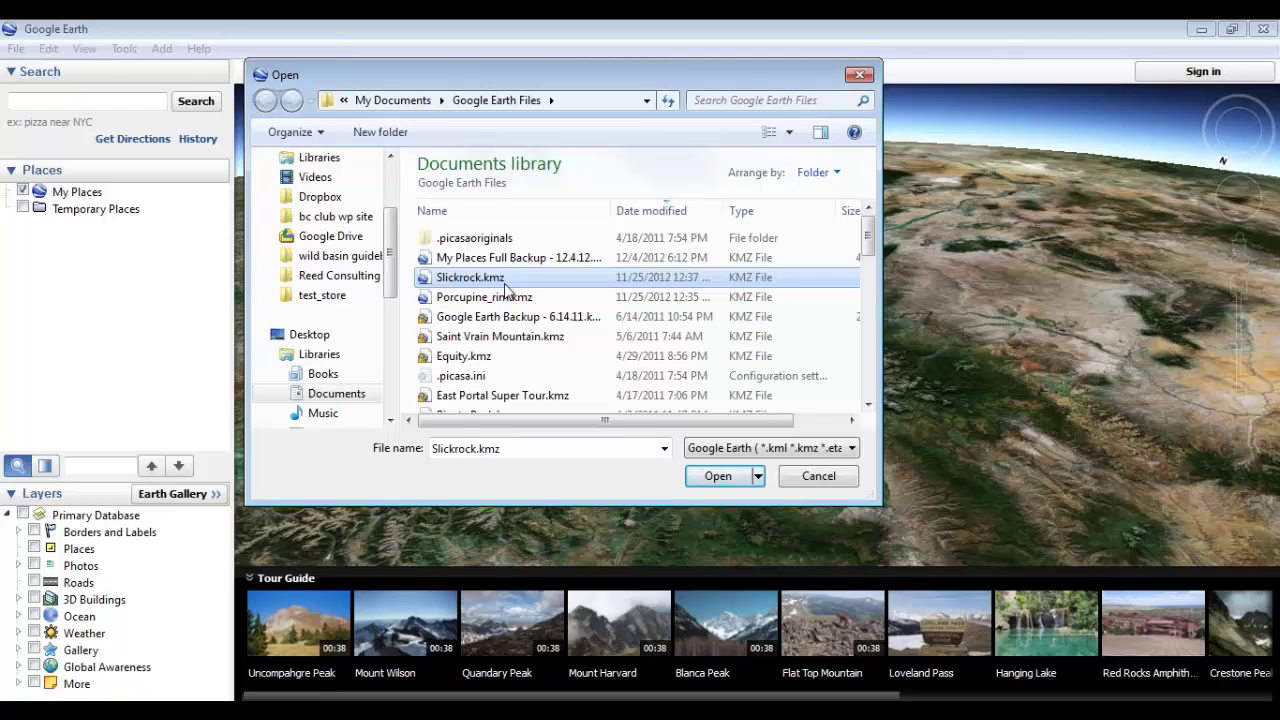
{"action": "left_click", "coordinate": [734, 475]}
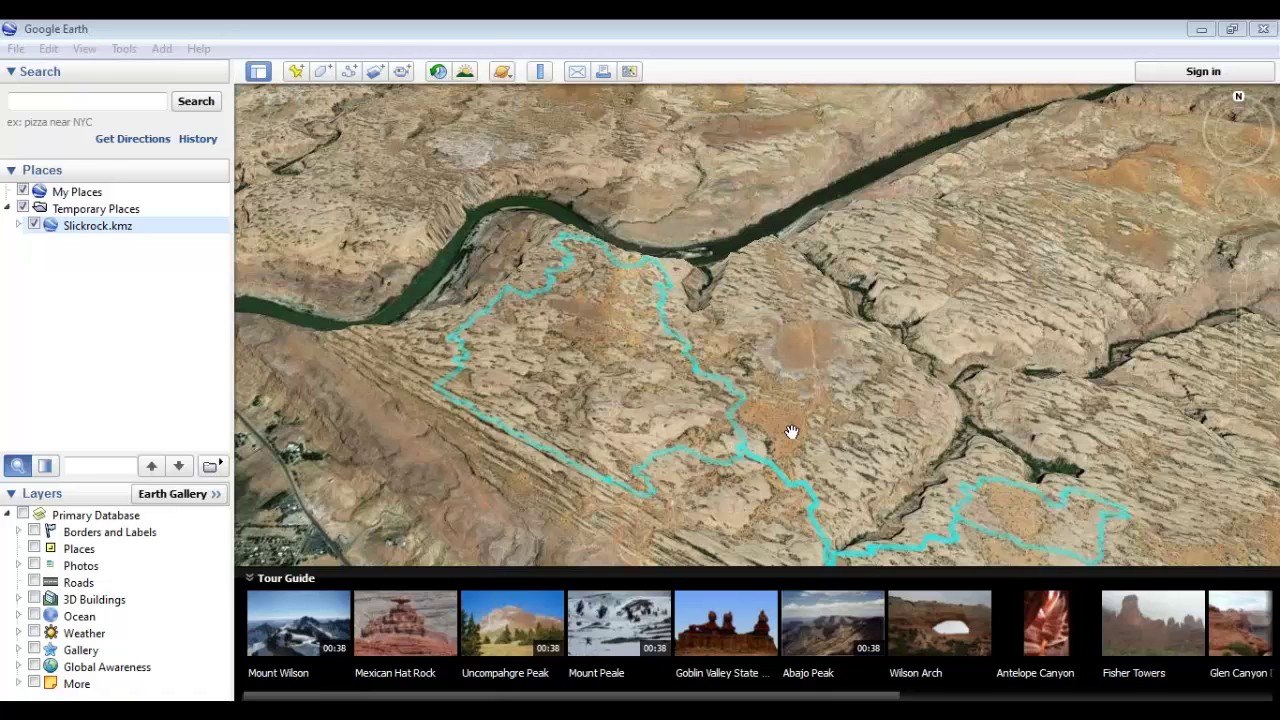
{"action": "left_click", "coordinate": [15, 50]}
{"action": "left_click", "coordinate": [50, 71]}
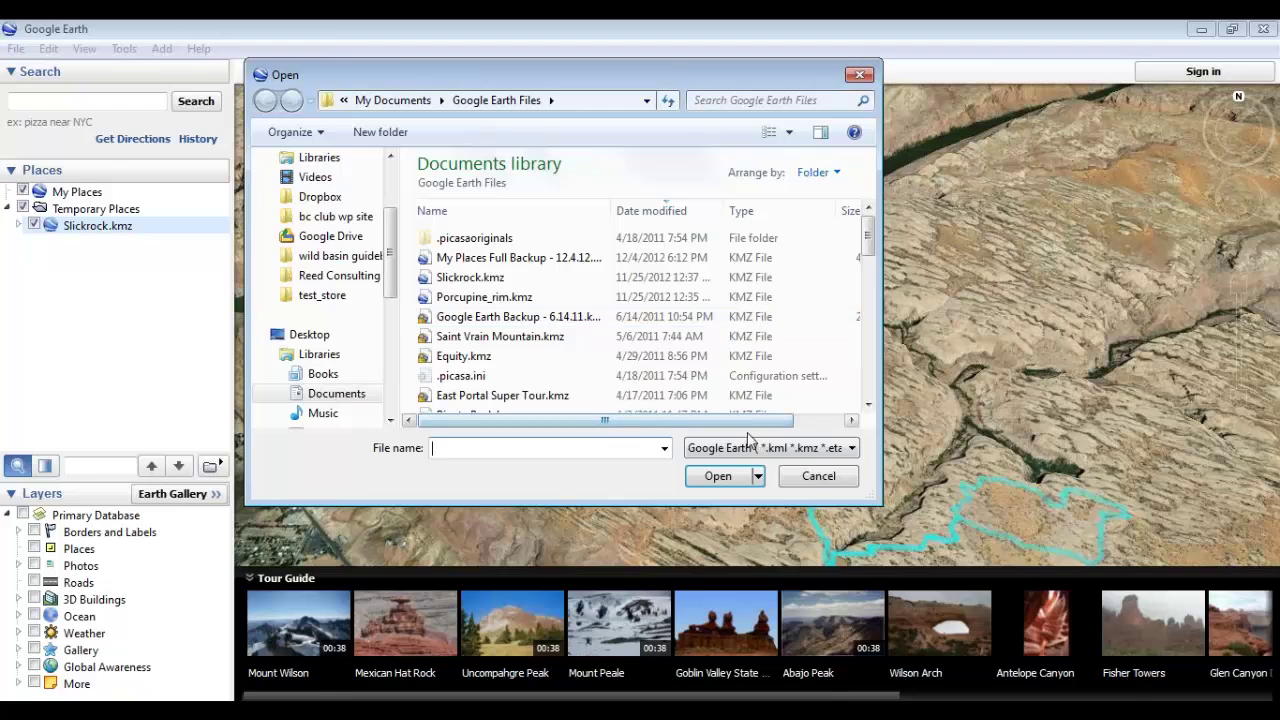
{"action": "left_click", "coordinate": [746, 442]}
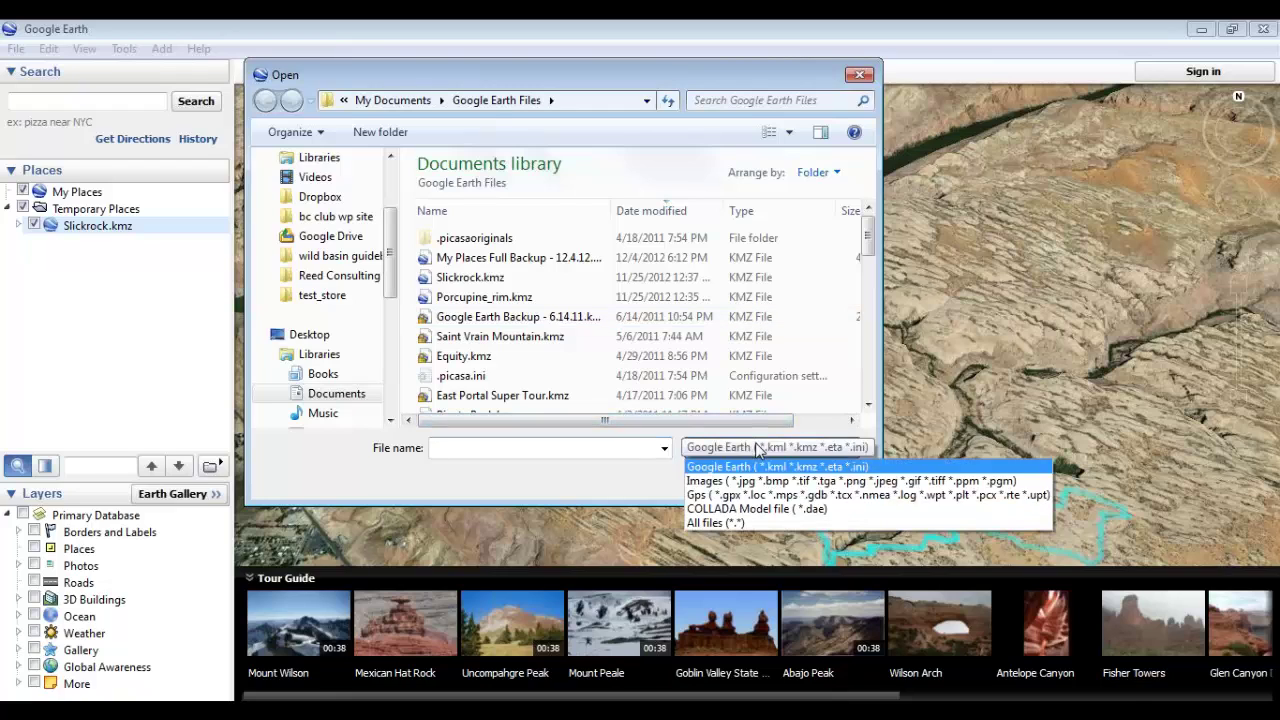
{"action": "left_click", "coordinate": [772, 495]}
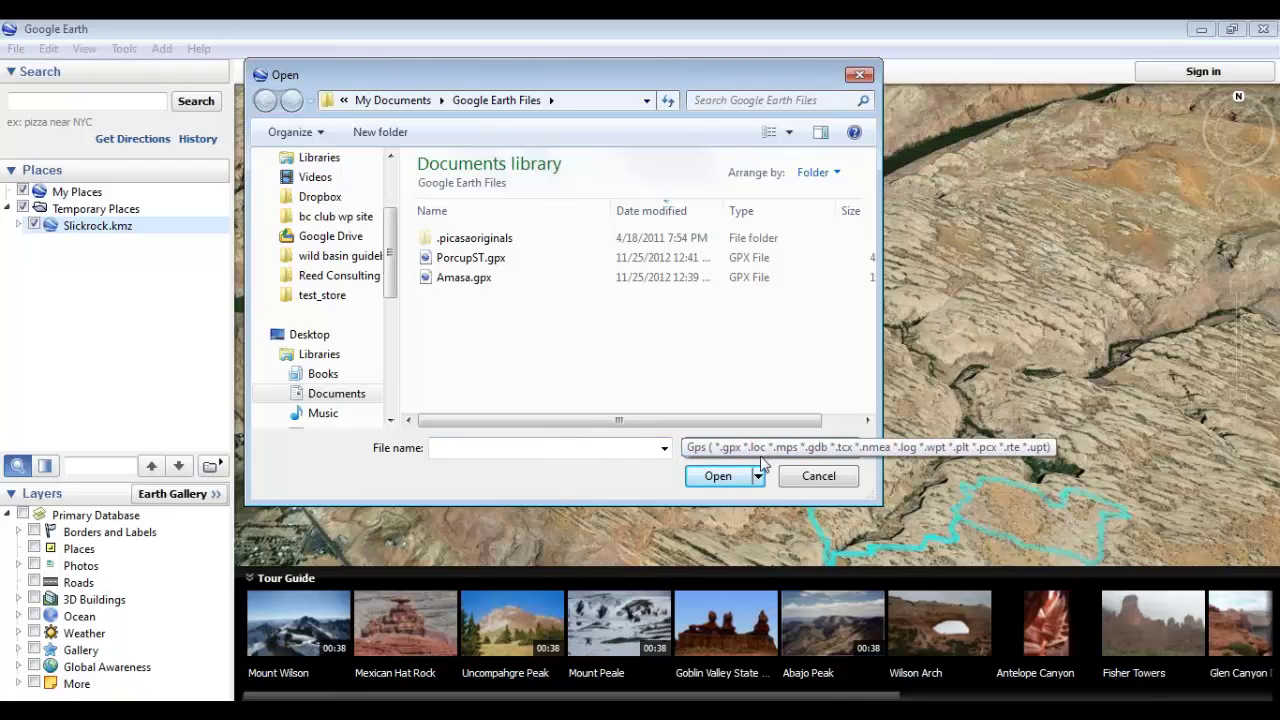
{"action": "left_click", "coordinate": [818, 477]}
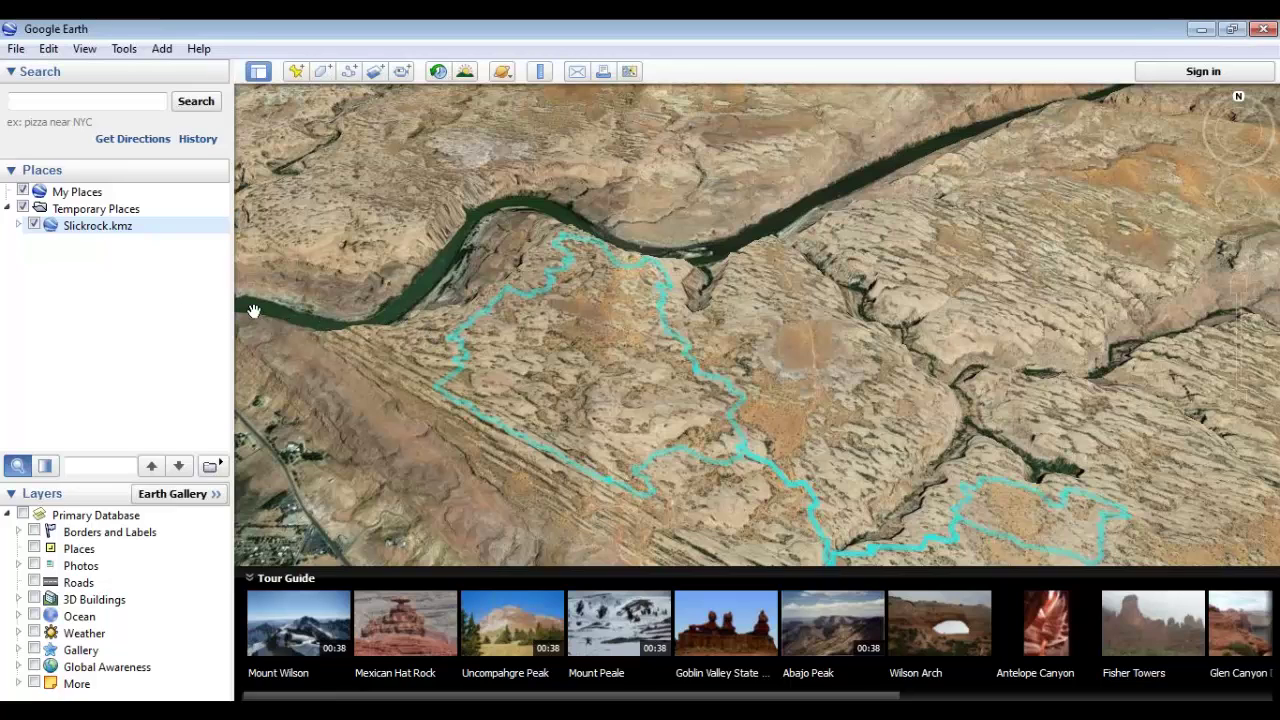
Step: Save My Places and move Slickrock.kmz from Temporary Places into My Places
{"action": "left_click", "coordinate": [88, 228]}
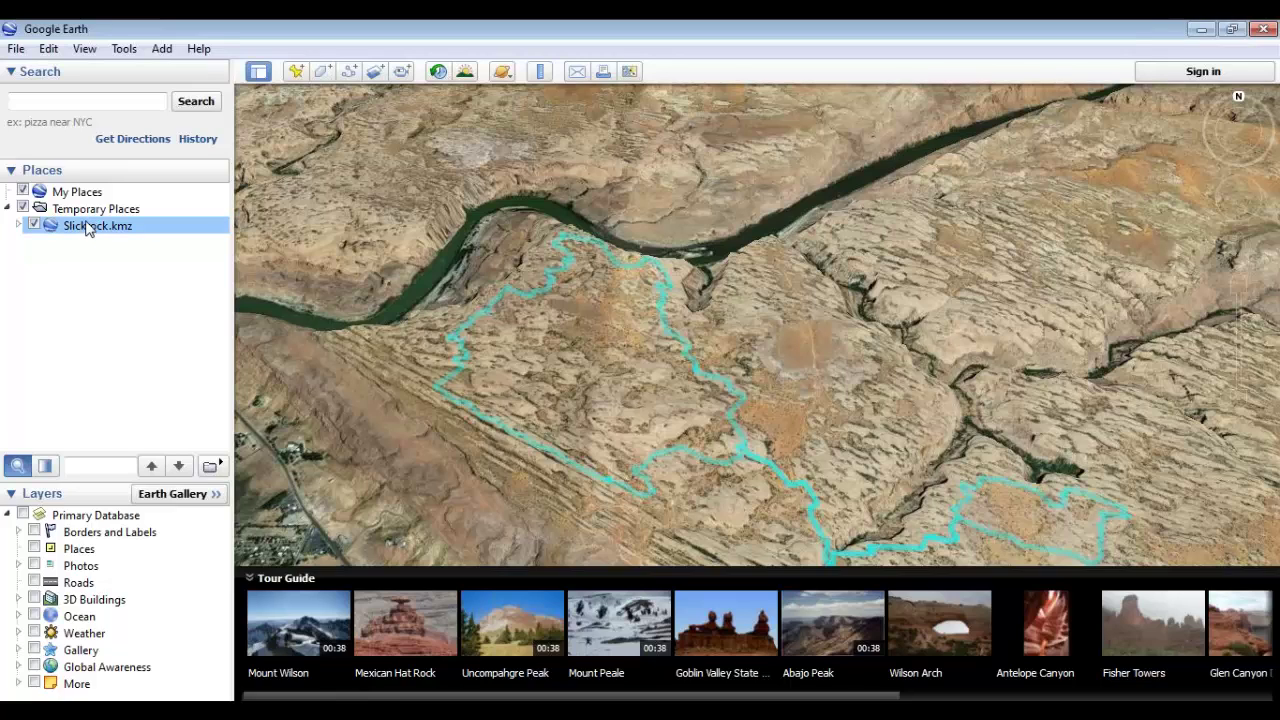
{"action": "left_click", "coordinate": [16, 48]}
{"action": "mouse_move", "coordinate": [36, 96]}
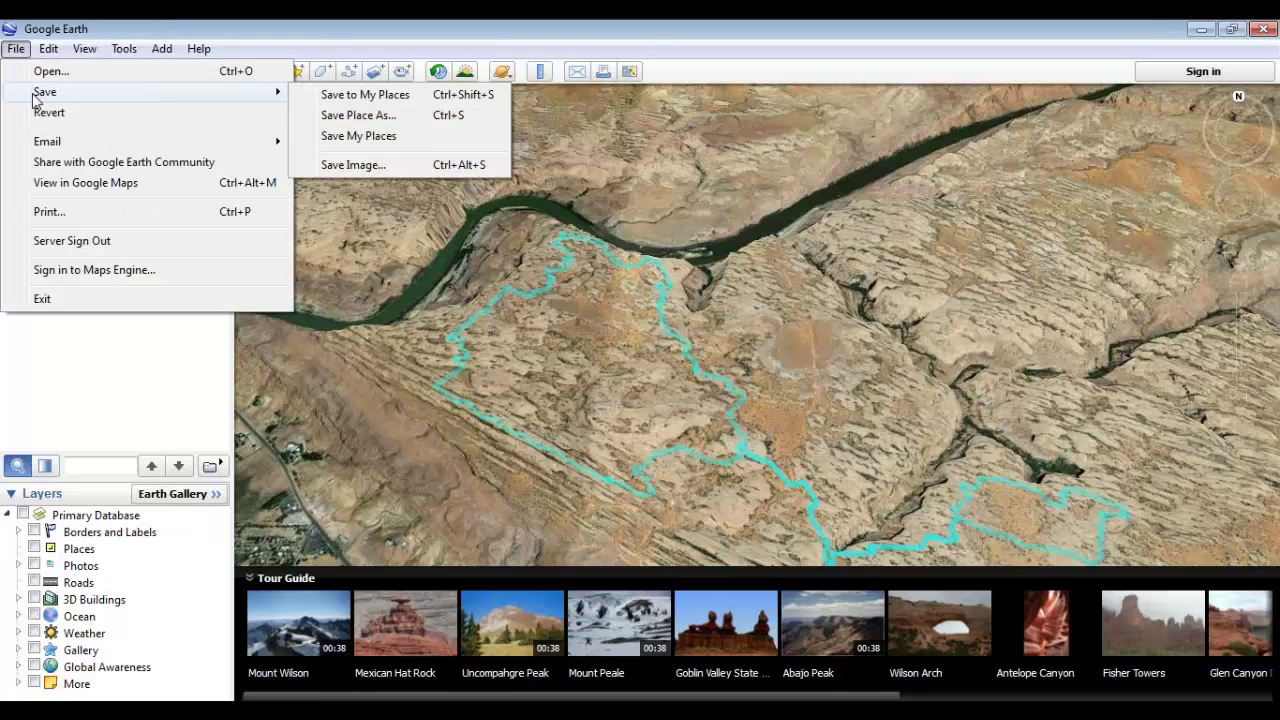
{"action": "left_click", "coordinate": [433, 136]}
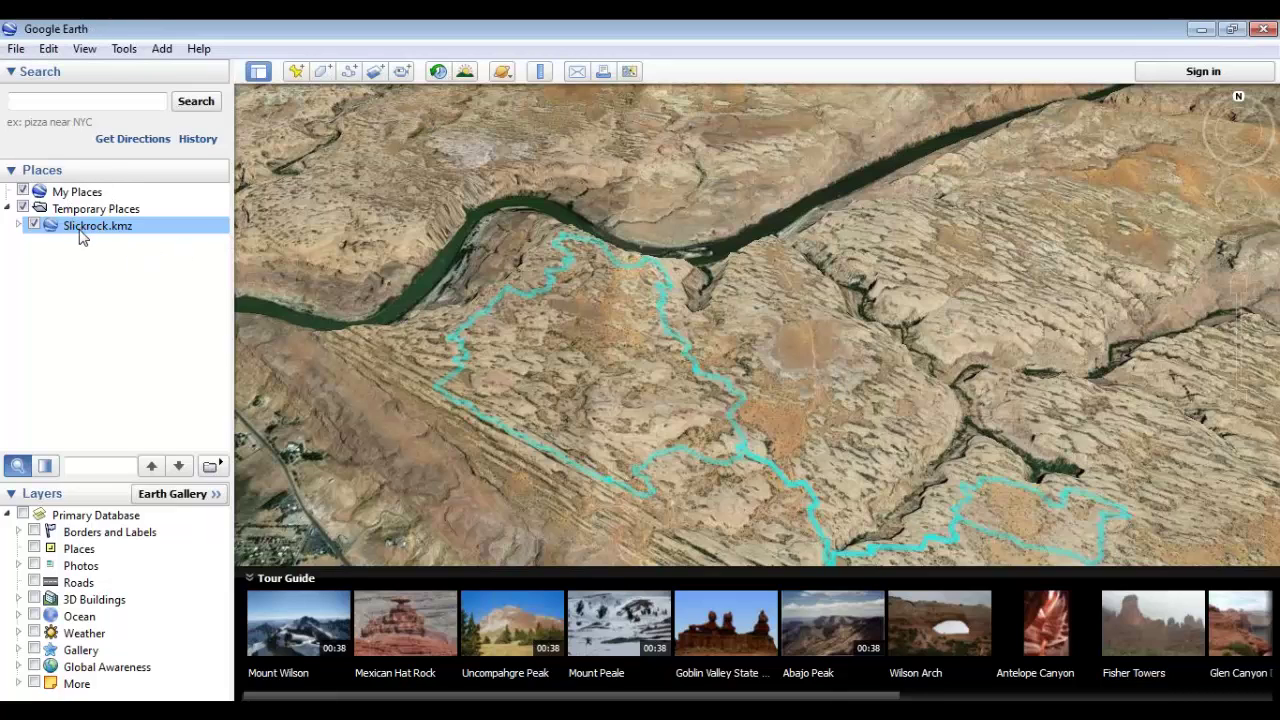
{"action": "left_click", "coordinate": [15, 50]}
{"action": "mouse_move", "coordinate": [114, 97]}
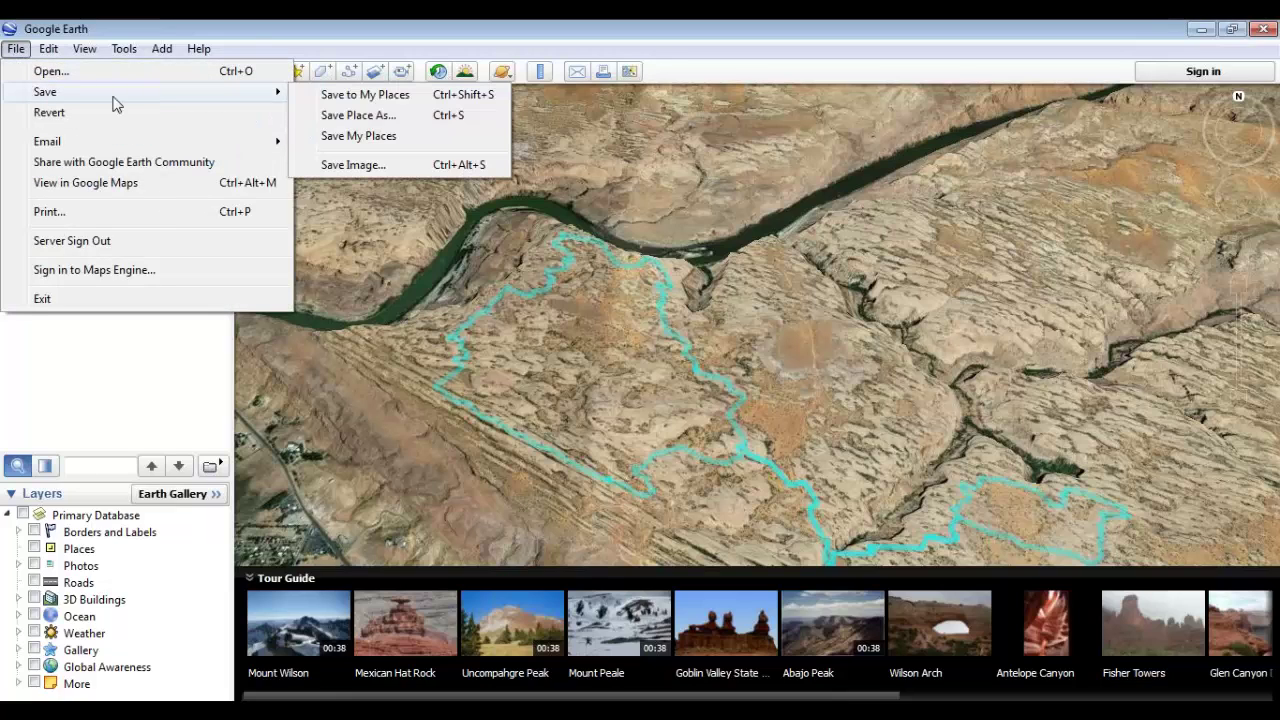
{"action": "left_click", "coordinate": [408, 104]}
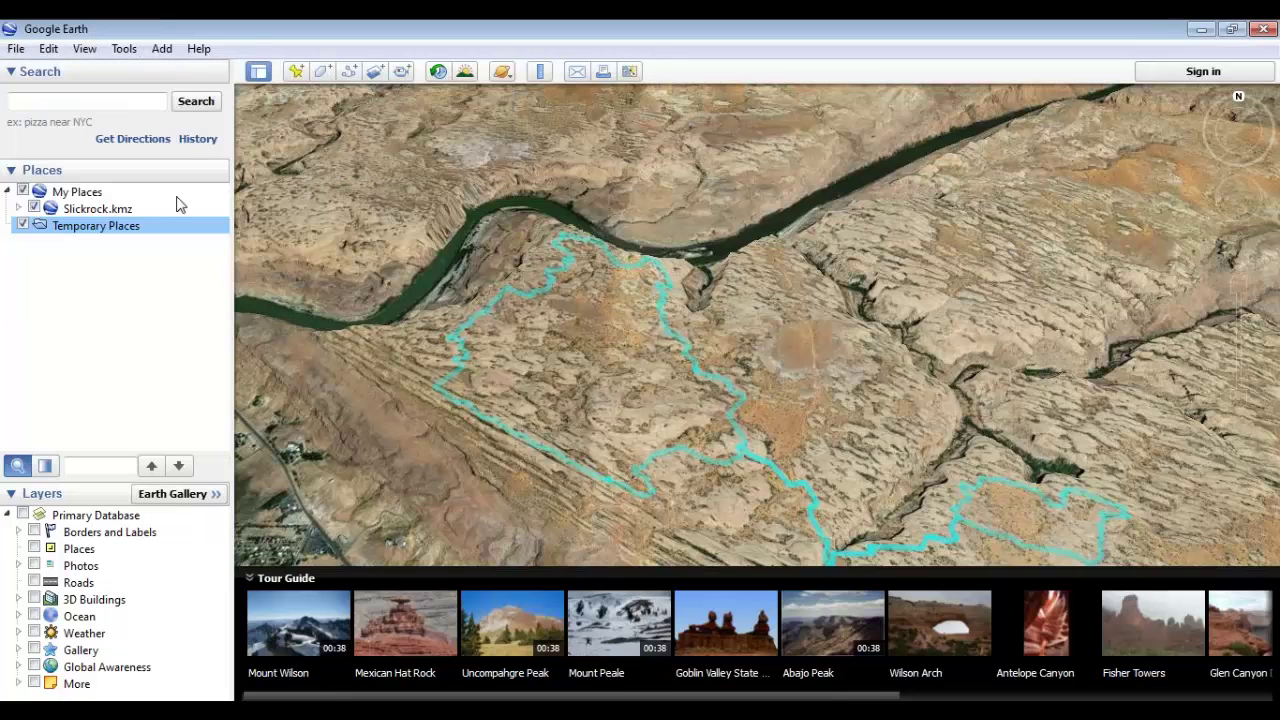
{"action": "left_click", "coordinate": [110, 209]}
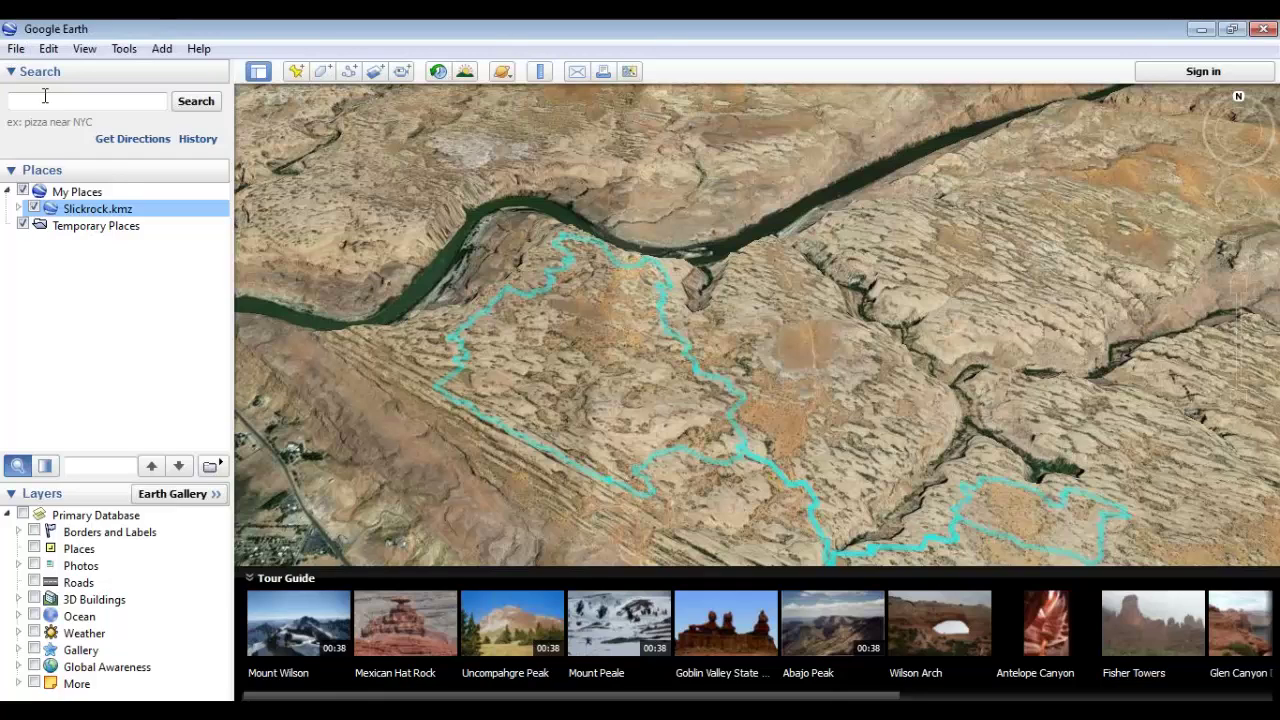
{"action": "left_click", "coordinate": [16, 50]}
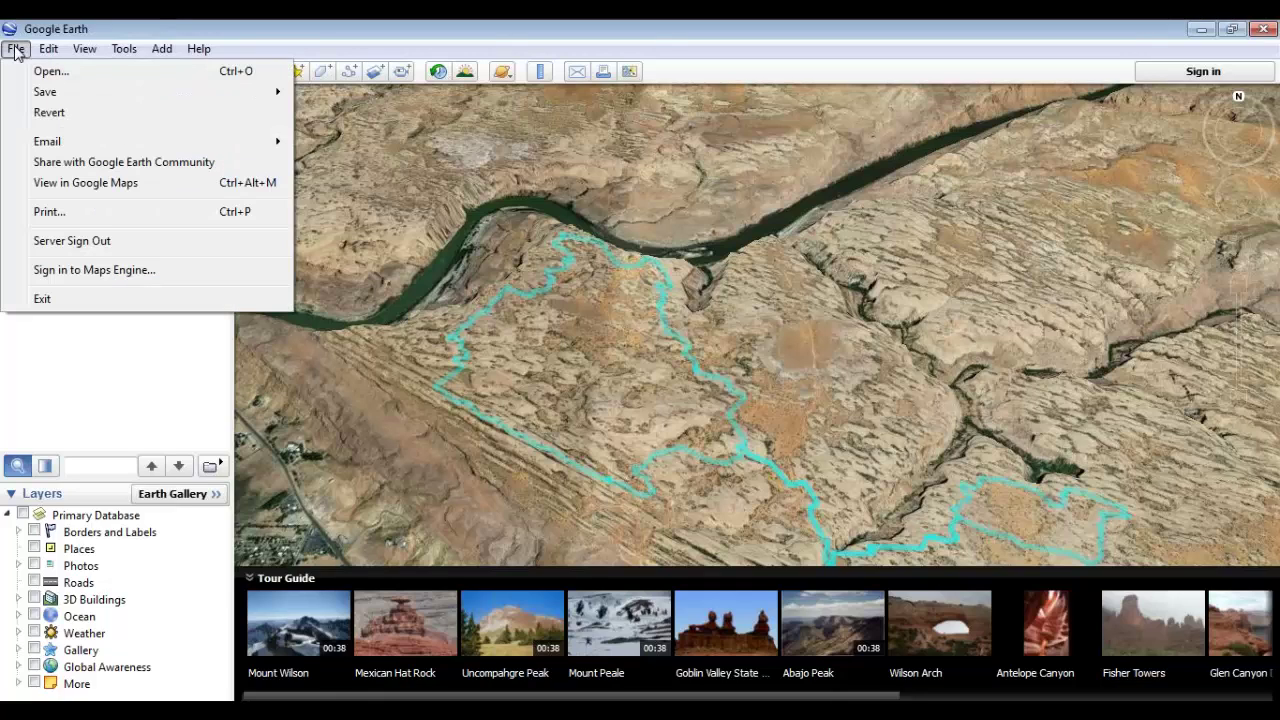
{"action": "mouse_move", "coordinate": [42, 91]}
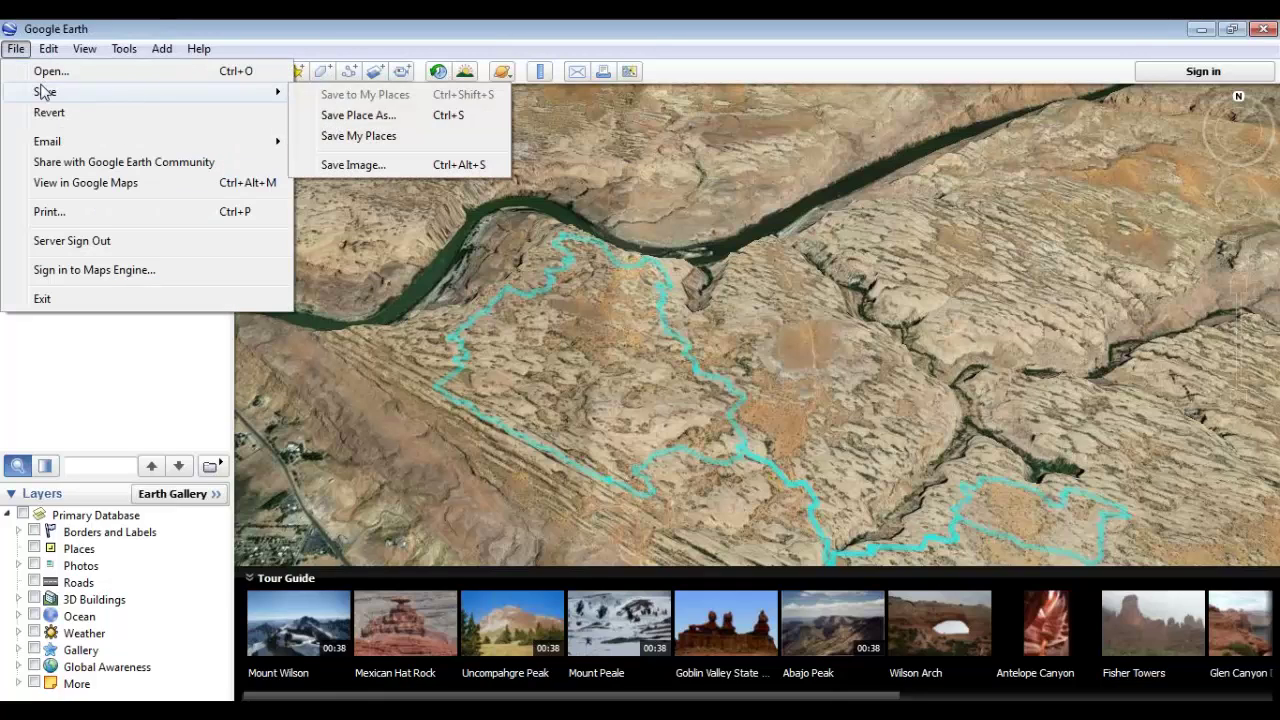
{"action": "left_click", "coordinate": [372, 124]}
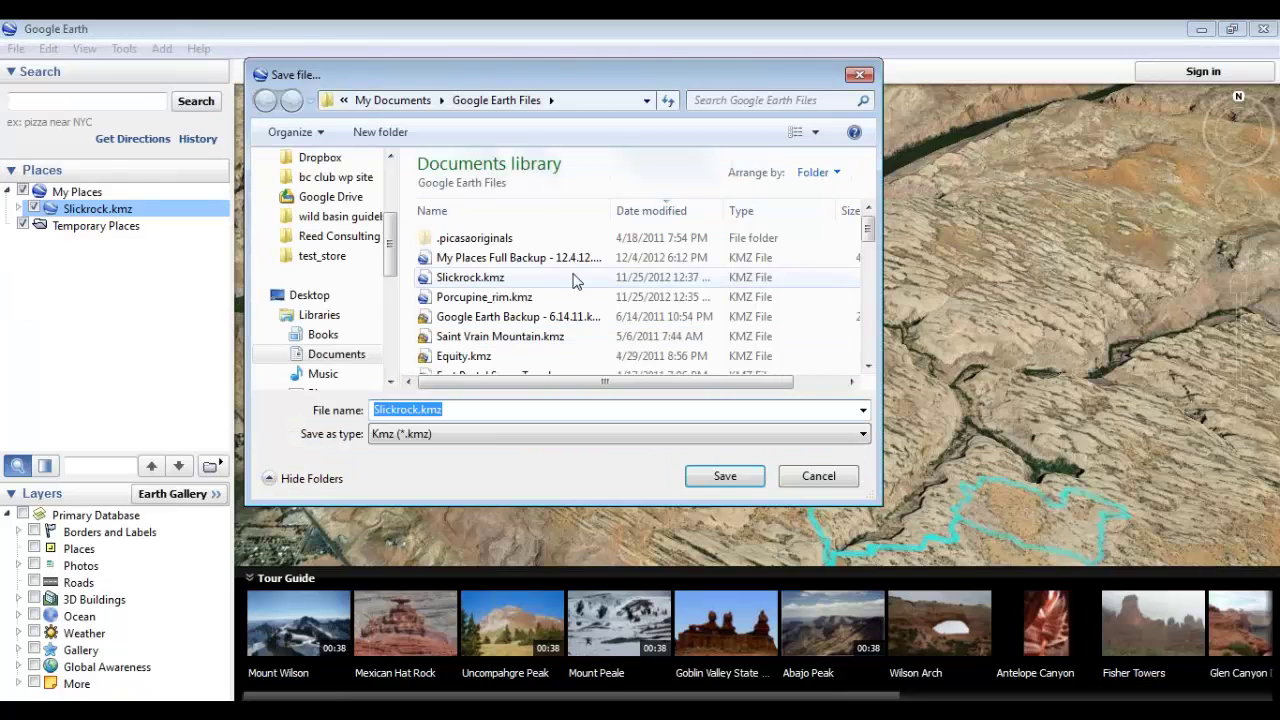
{"action": "left_click", "coordinate": [860, 75]}
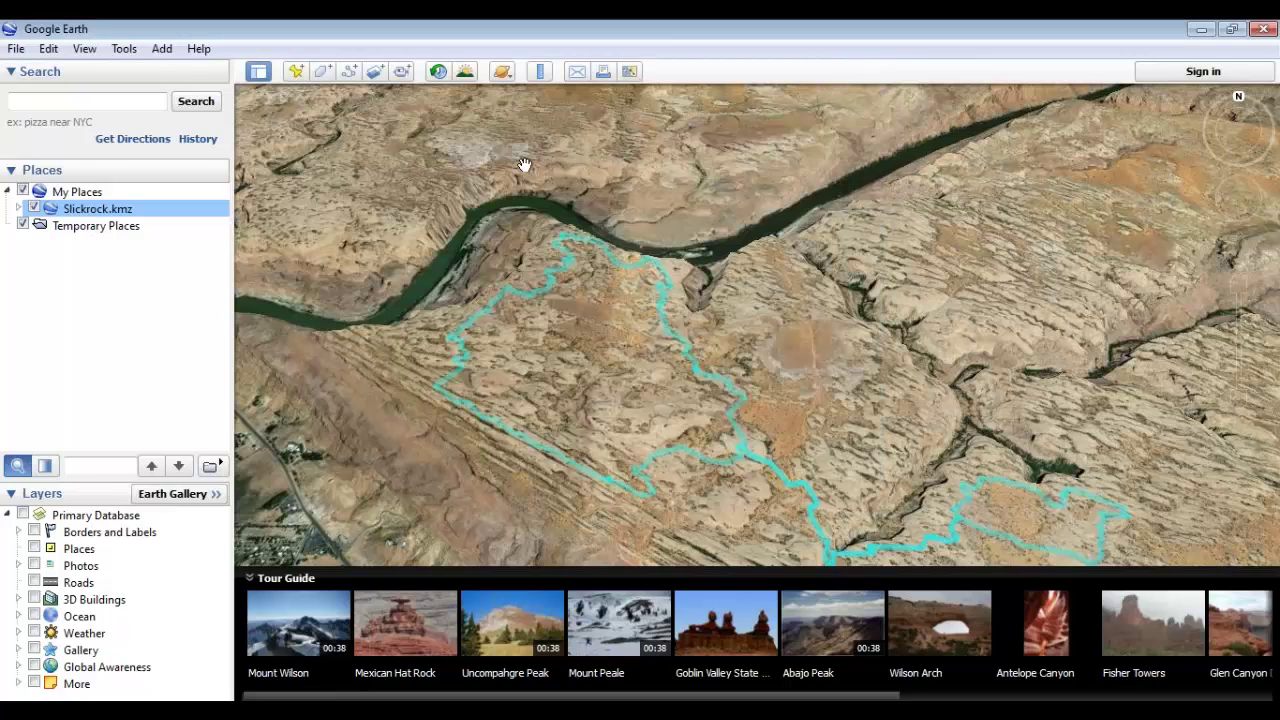
{"action": "left_click", "coordinate": [16, 48]}
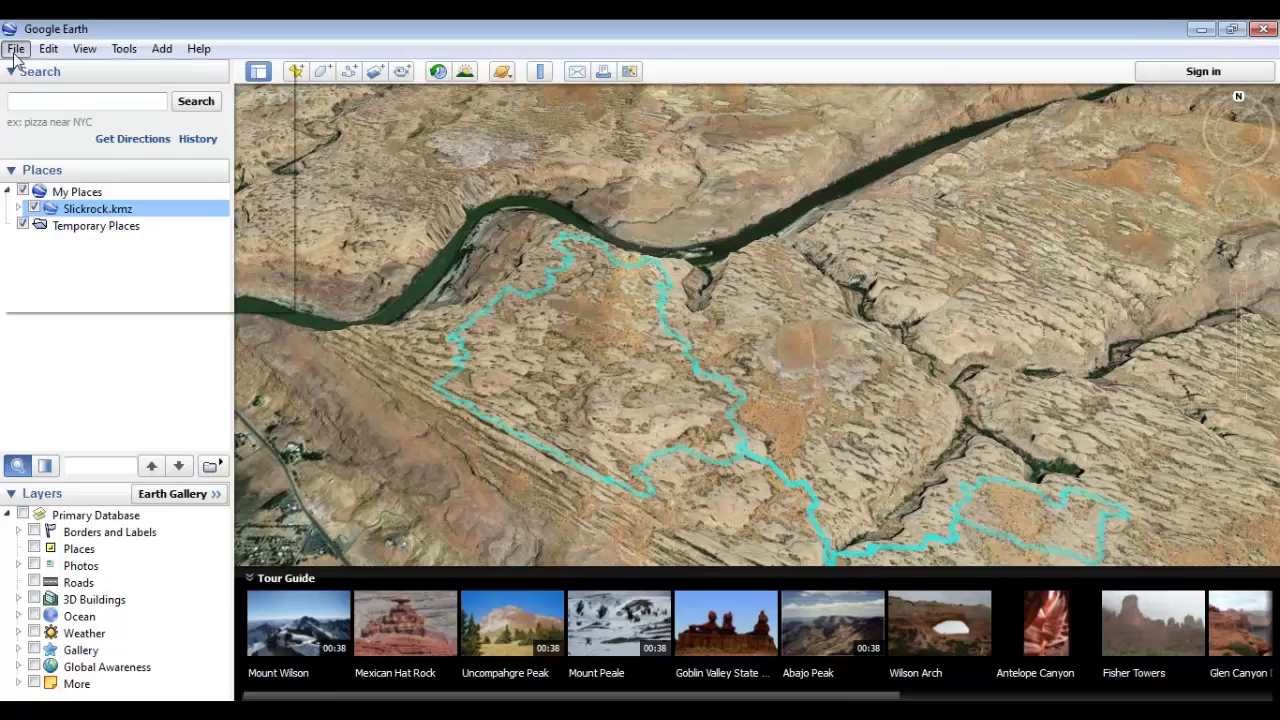
{"action": "mouse_move", "coordinate": [45, 93]}
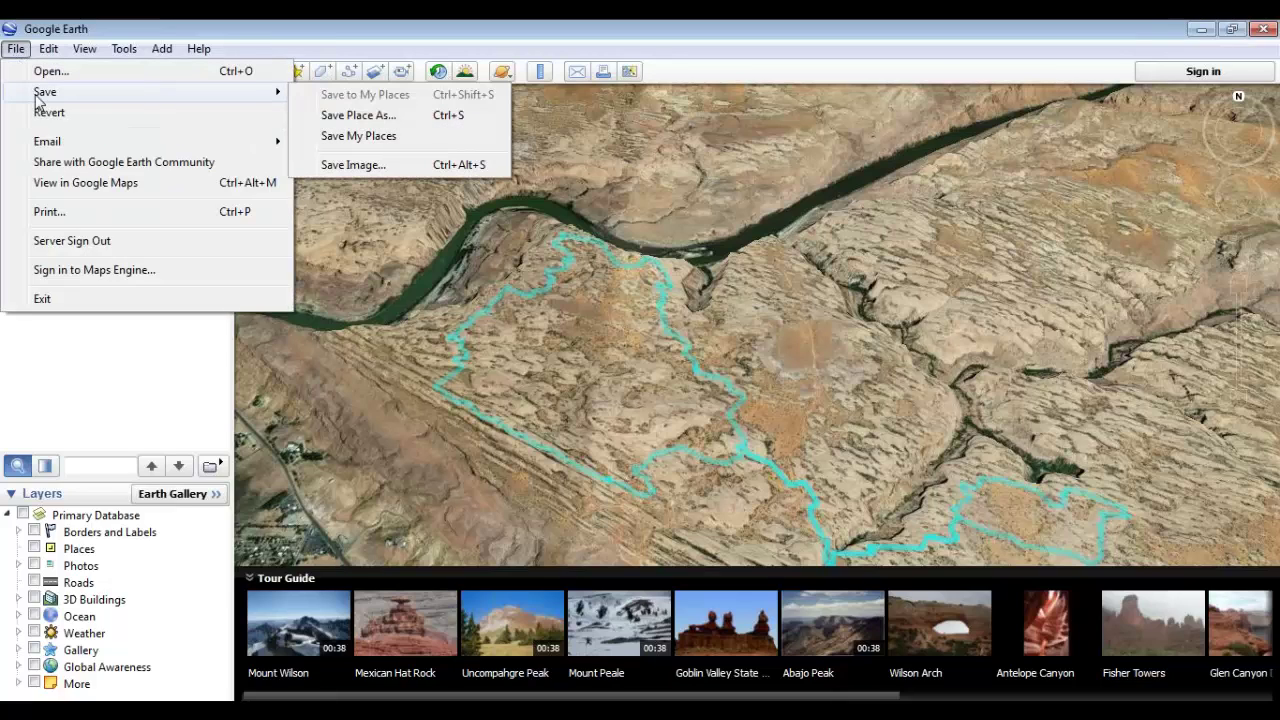
{"action": "left_click", "coordinate": [405, 163]}
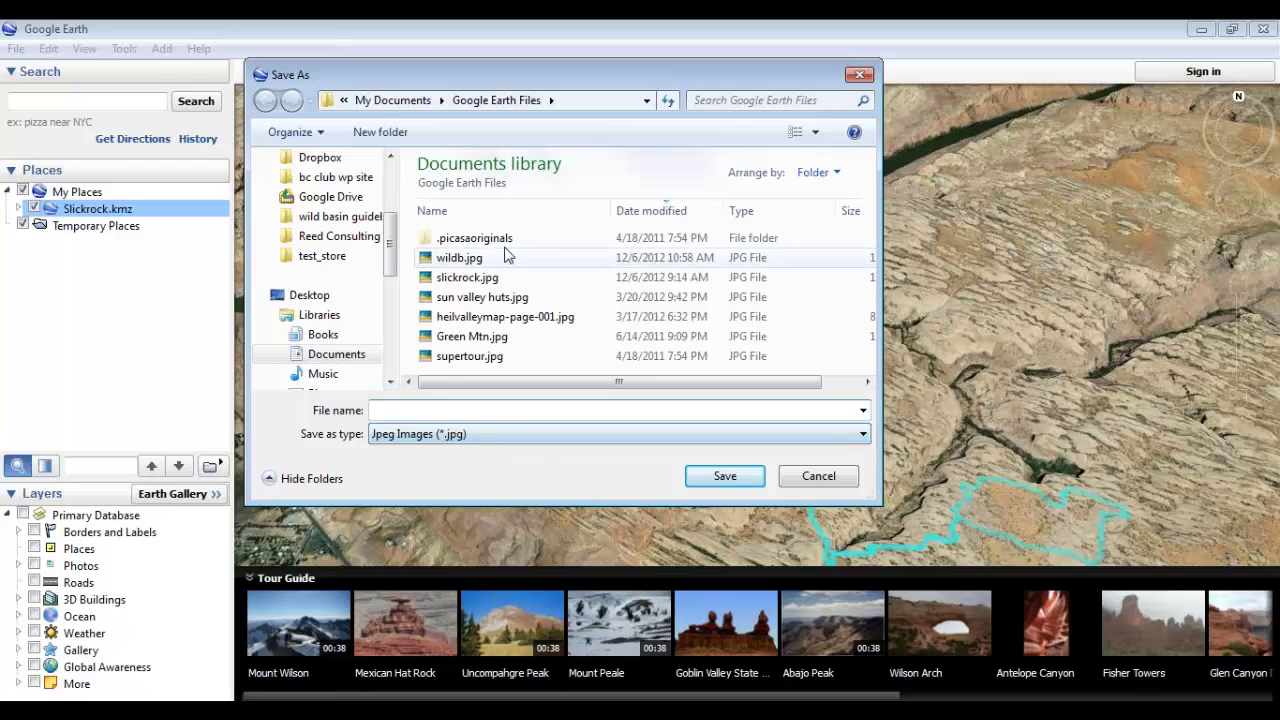
{"action": "left_click", "coordinate": [818, 474]}
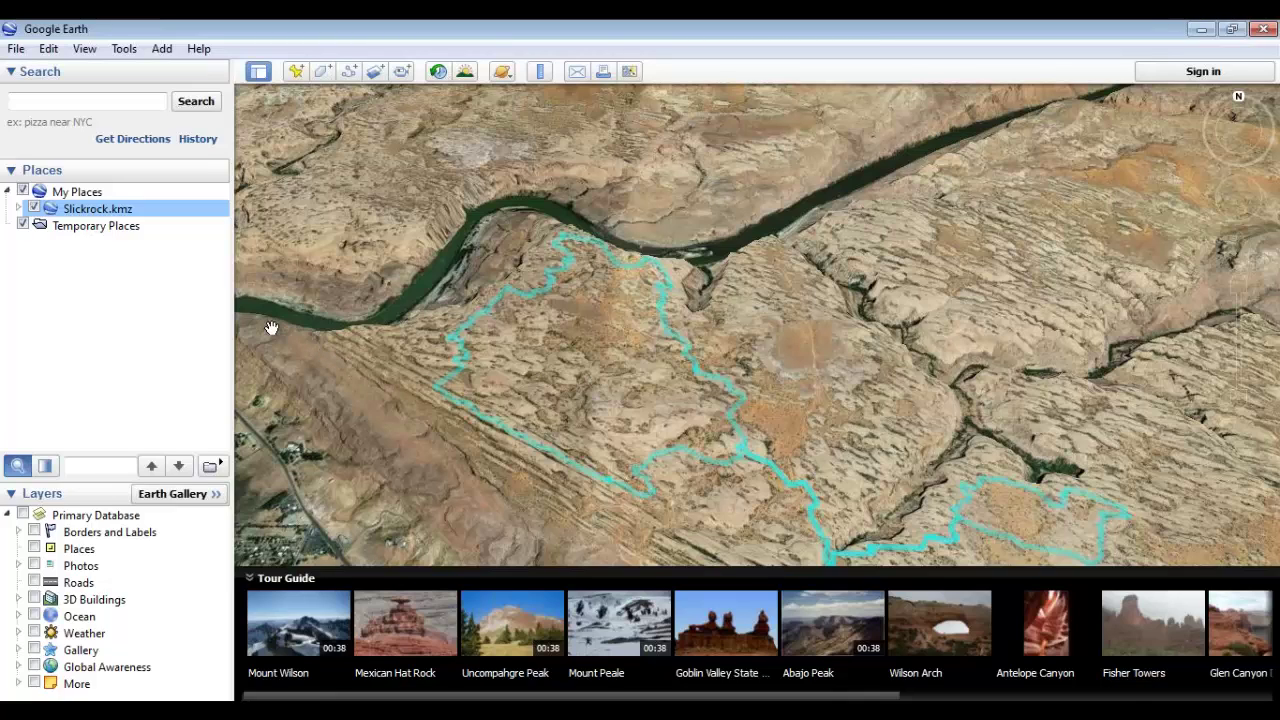
{"action": "left_click", "coordinate": [48, 49]}
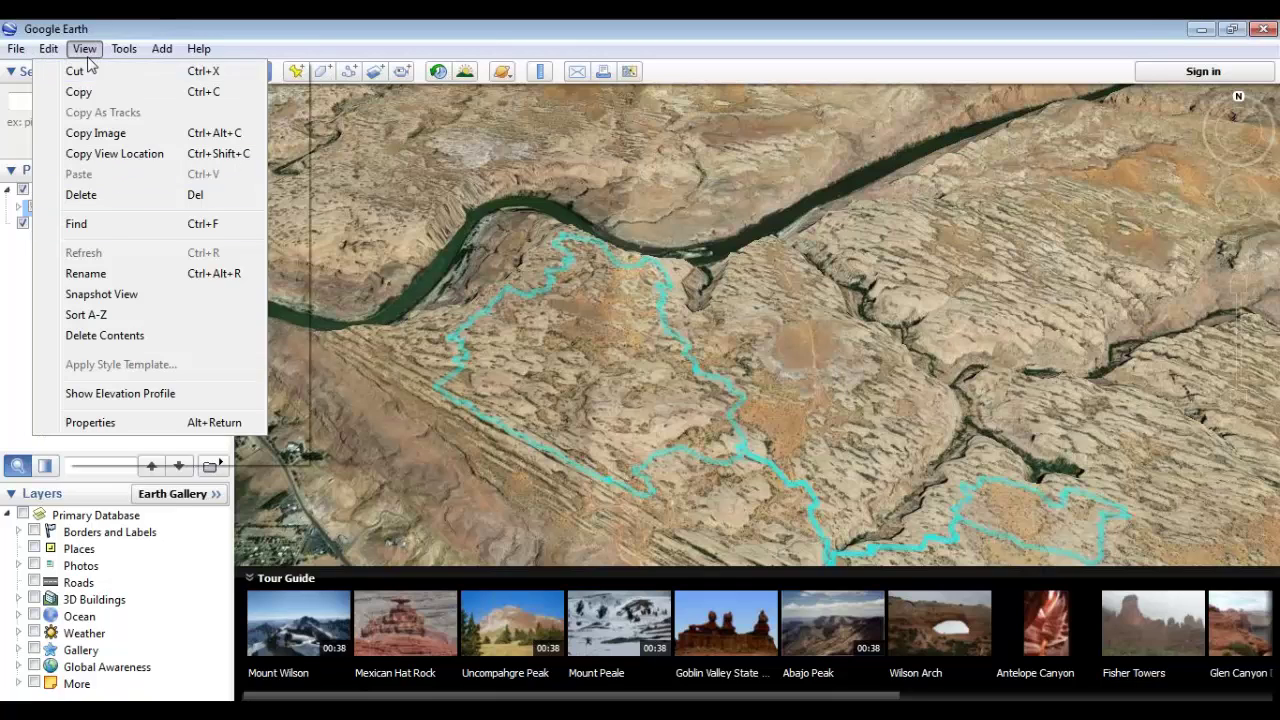
Step: Show the View menu with its sidebar, toolbar, full-screen, grid and tour guide options
{"action": "mouse_move", "coordinate": [88, 58]}
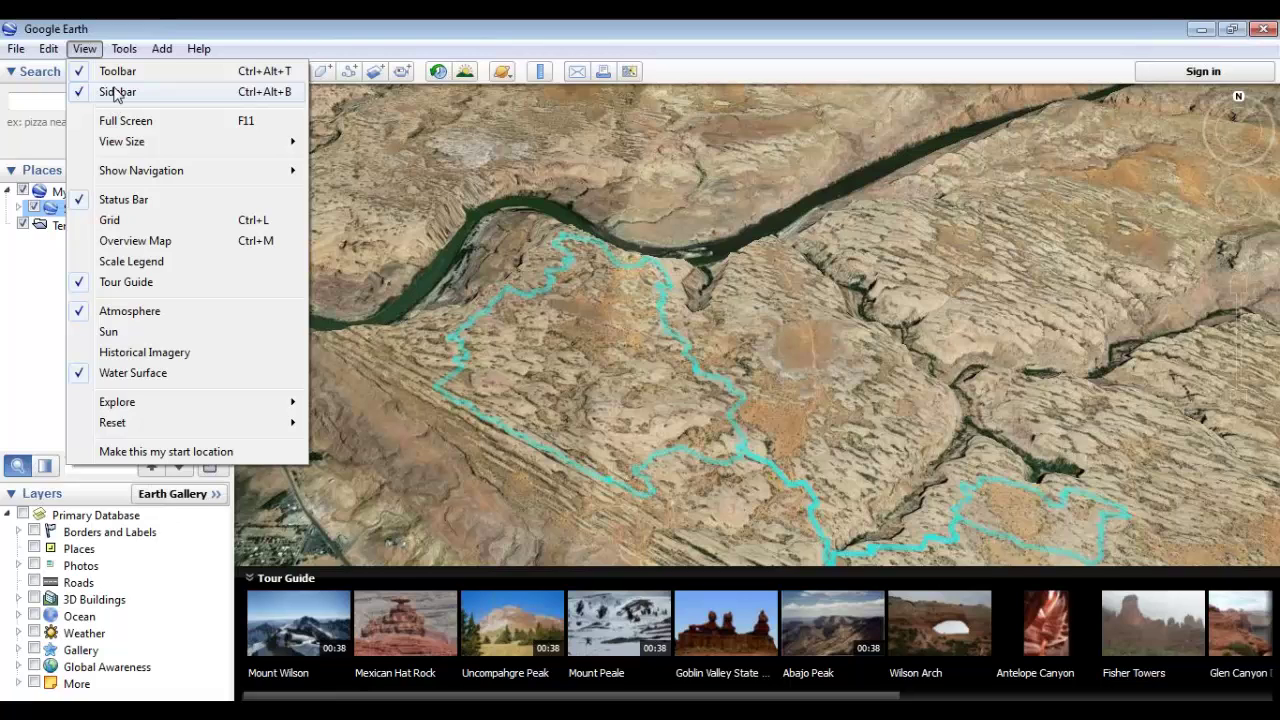
Step: Hide the sidebar and toolbar, restore the window to a smaller size, then switch to full screen
{"action": "left_click", "coordinate": [117, 91]}
{"action": "left_click", "coordinate": [84, 48]}
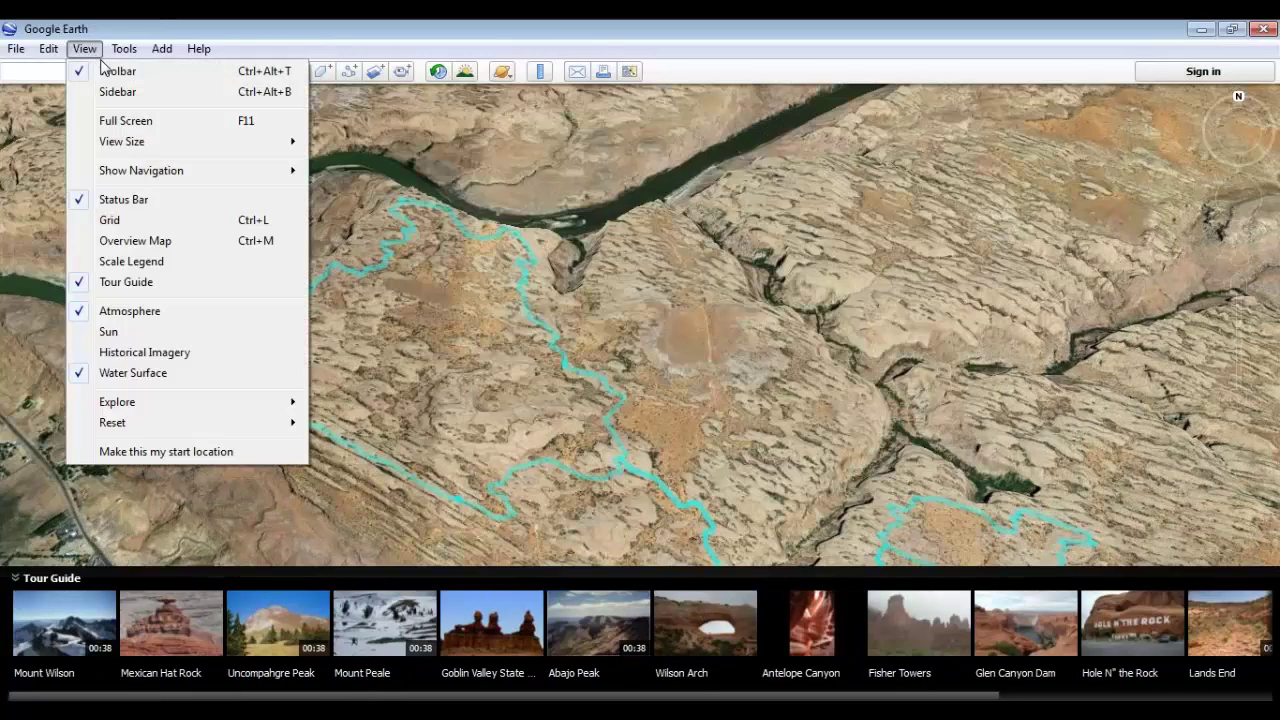
{"action": "left_click", "coordinate": [110, 72]}
{"action": "left_click", "coordinate": [84, 49]}
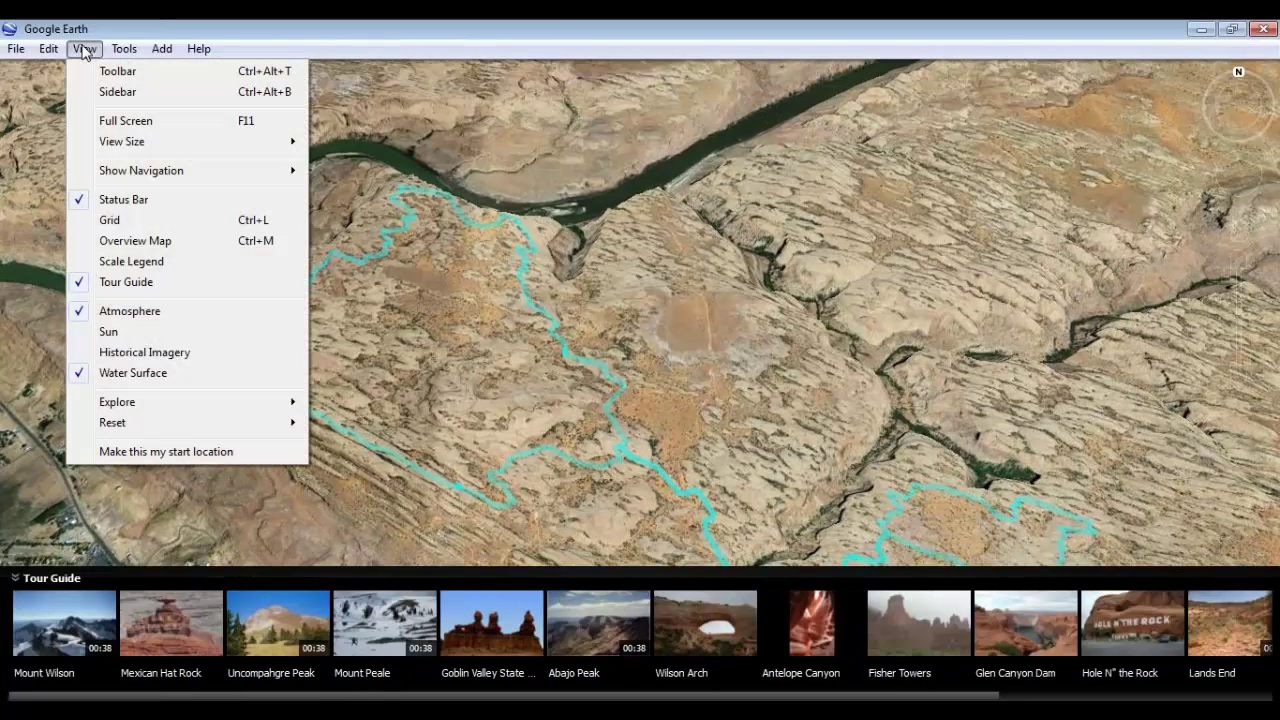
{"action": "left_click", "coordinate": [125, 121]}
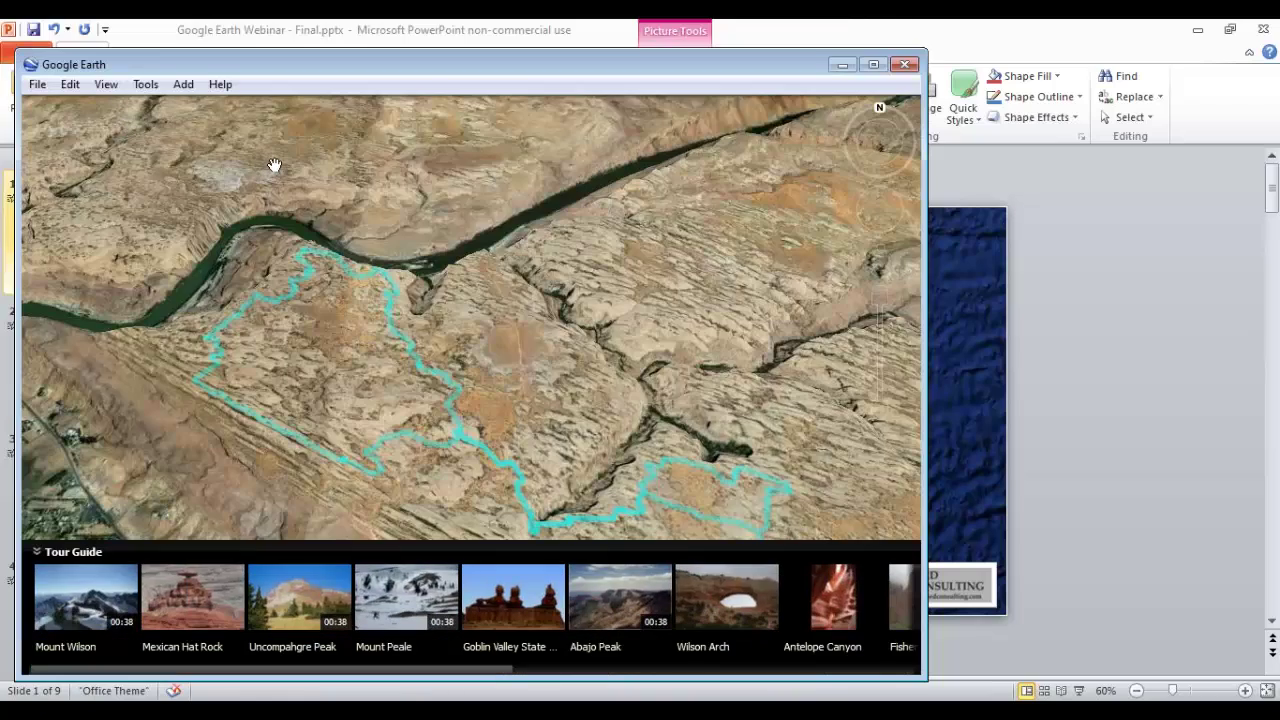
{"action": "left_click", "coordinate": [107, 85]}
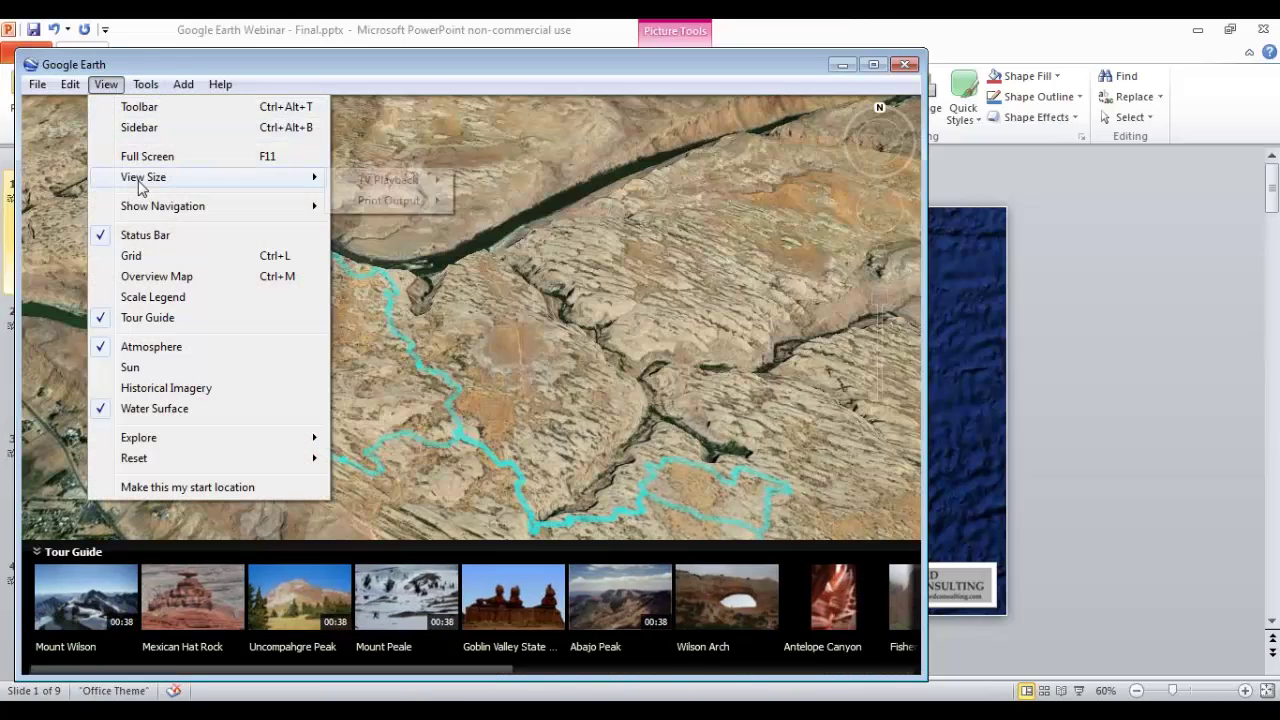
{"action": "left_click", "coordinate": [135, 158]}
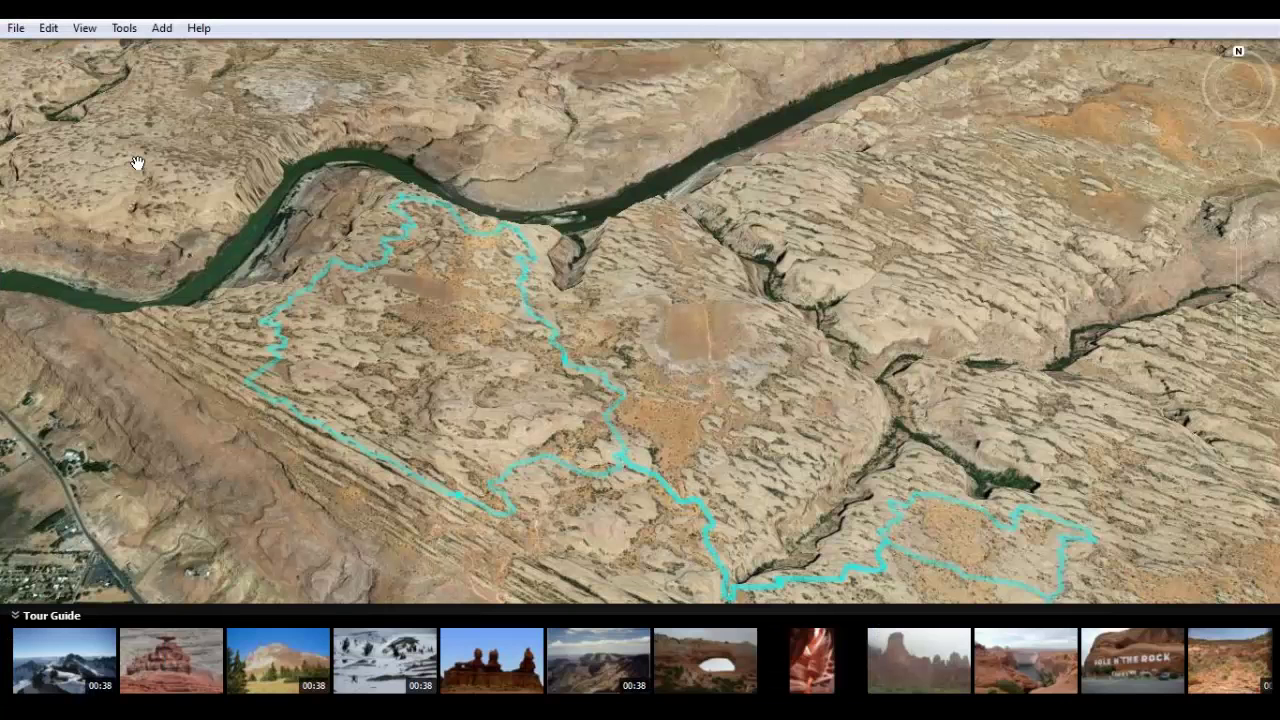
Step: Leave full screen, maximize the window, and show the toolbar and sidebar again
{"action": "left_click", "coordinate": [92, 29]}
{"action": "left_click", "coordinate": [118, 101]}
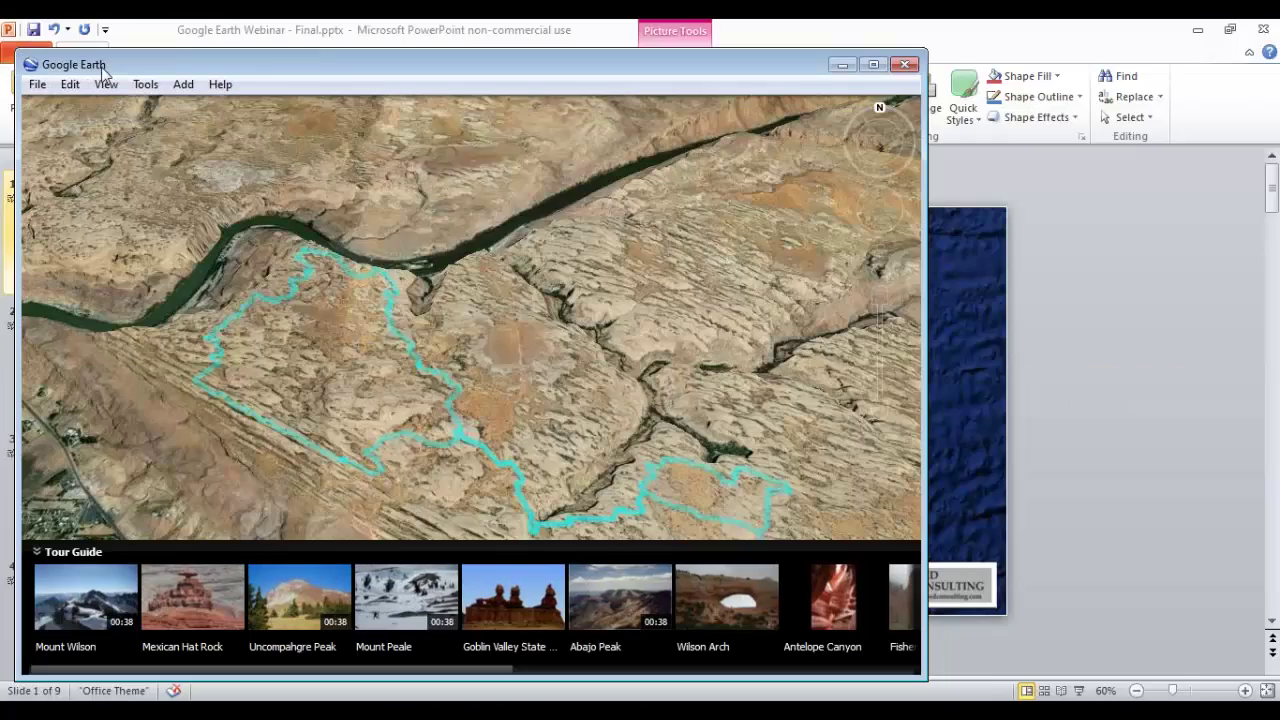
{"action": "double_click", "coordinate": [101, 65]}
{"action": "left_click", "coordinate": [86, 47]}
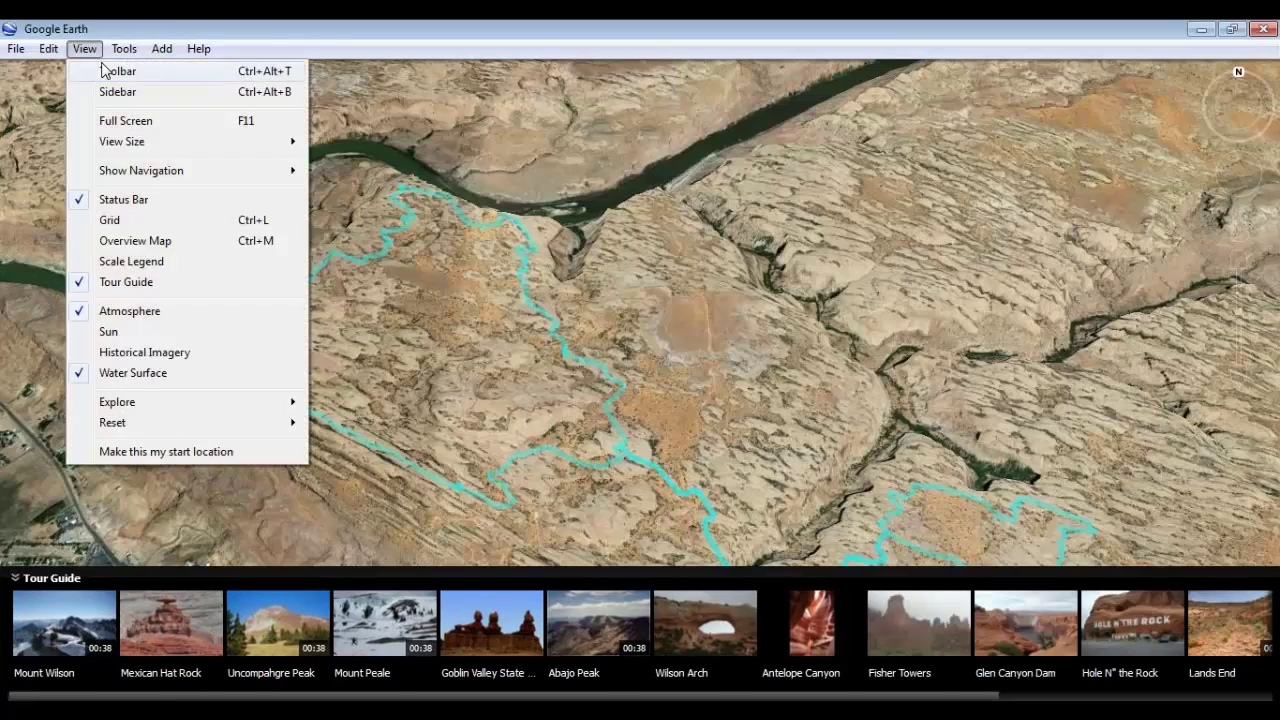
{"action": "left_click", "coordinate": [105, 68]}
{"action": "left_click", "coordinate": [85, 49]}
{"action": "left_click", "coordinate": [106, 89]}
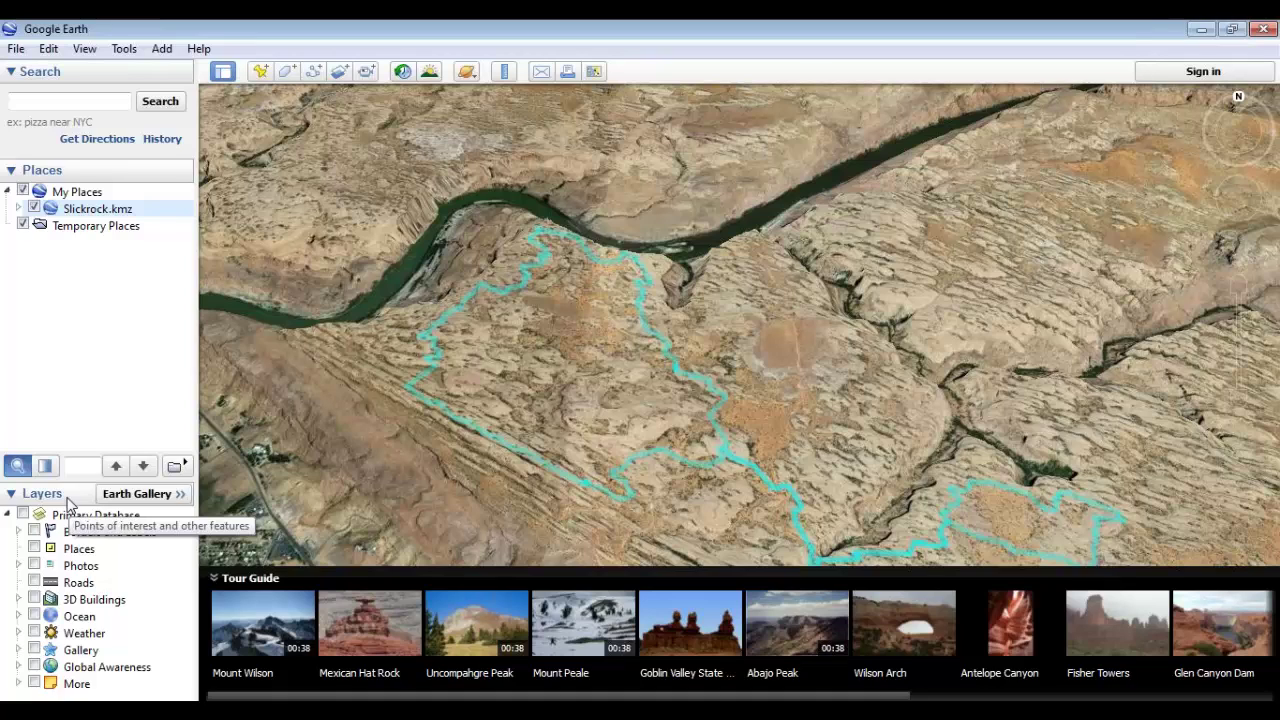
Step: Search for 'golden, co' to fly to Golden, CO, USA, then enlarge the Layers panel
{"action": "left_click", "coordinate": [34, 104]}
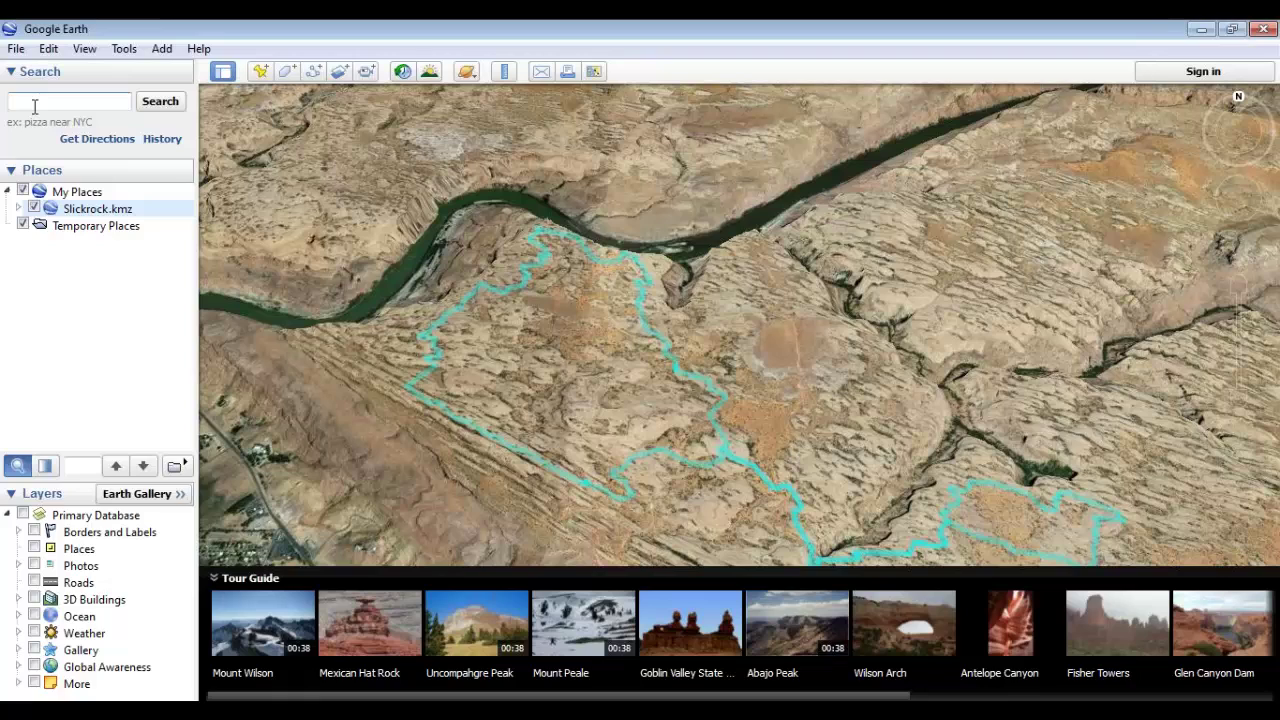
{"action": "type", "text": "golden, co"}
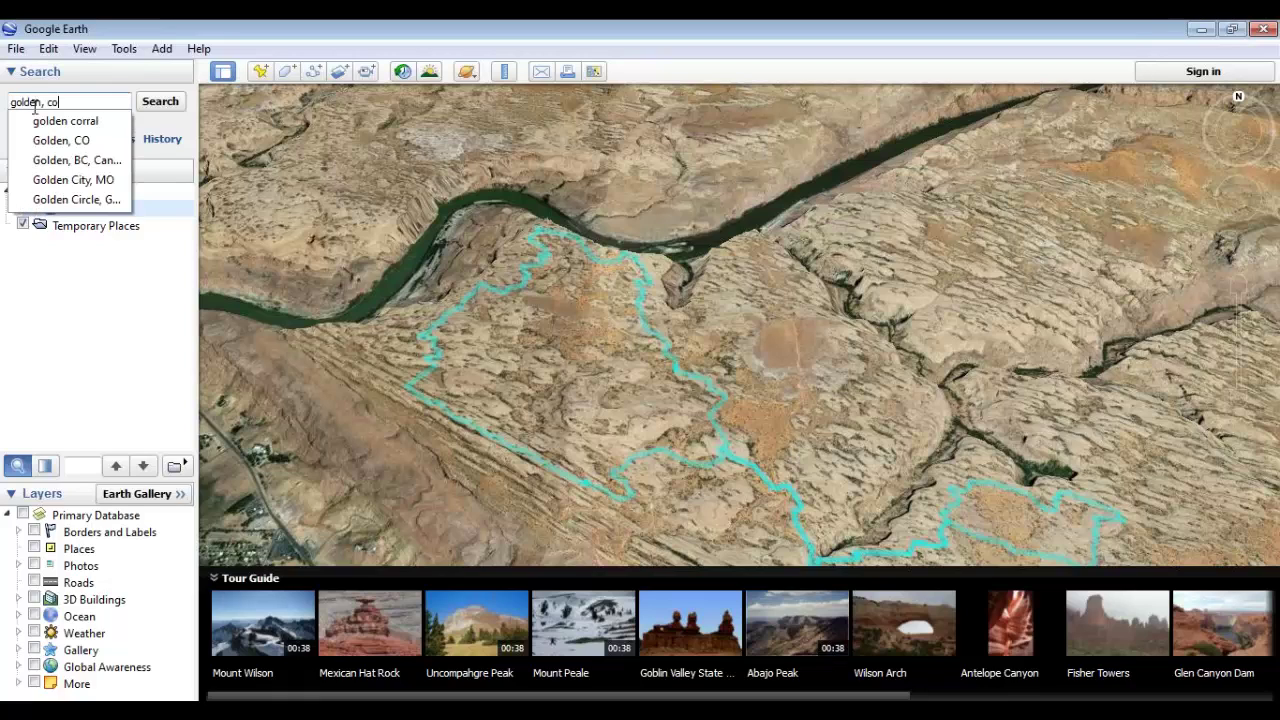
{"action": "left_click", "coordinate": [61, 141]}
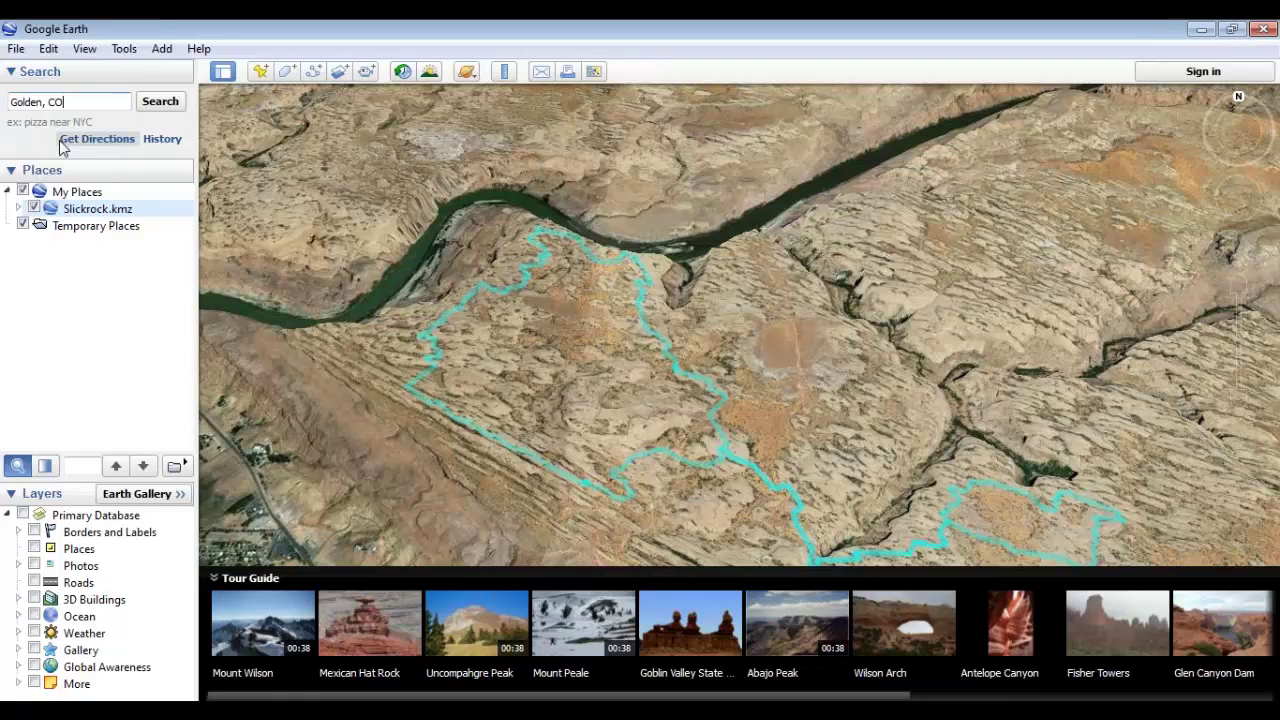
{"action": "left_click", "coordinate": [157, 104]}
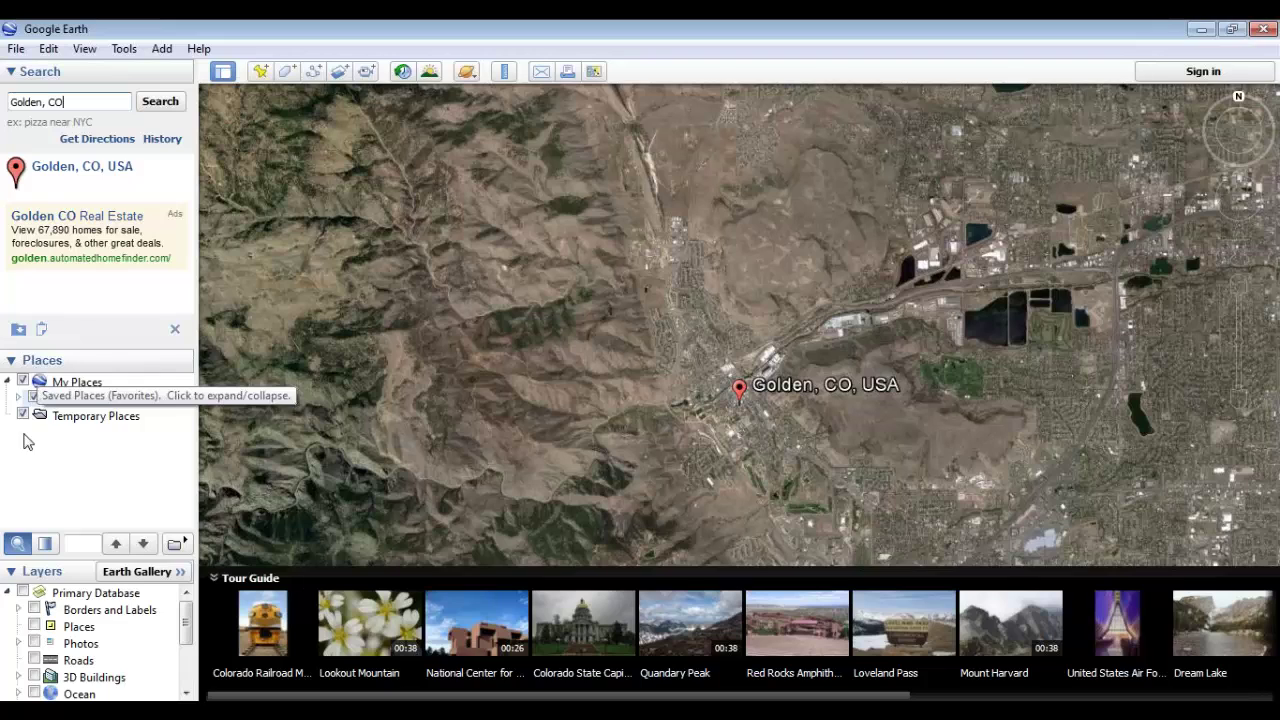
{"action": "left_click_drag", "start_coordinate": [68, 558], "coordinate": [84, 405]}
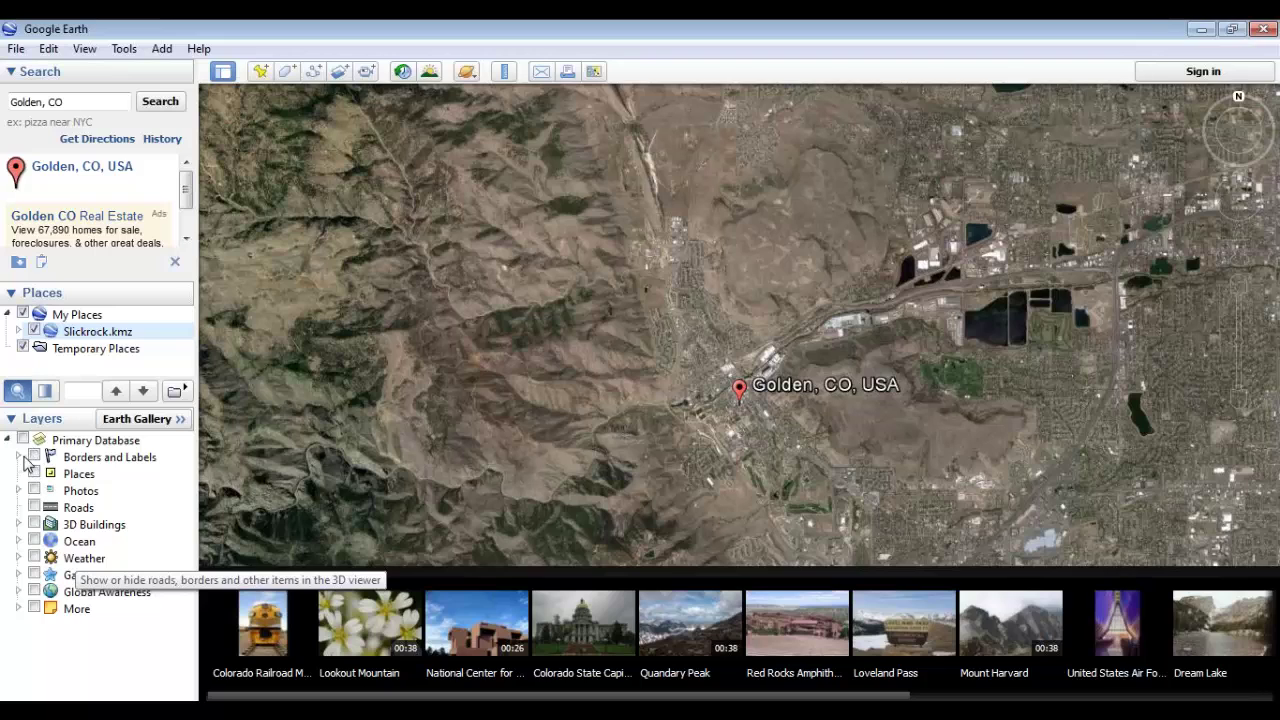
Step: Turn on the Borders and Labels, Places and Photos layers over Golden, CO
{"action": "left_click", "coordinate": [34, 457]}
{"action": "left_click", "coordinate": [34, 474]}
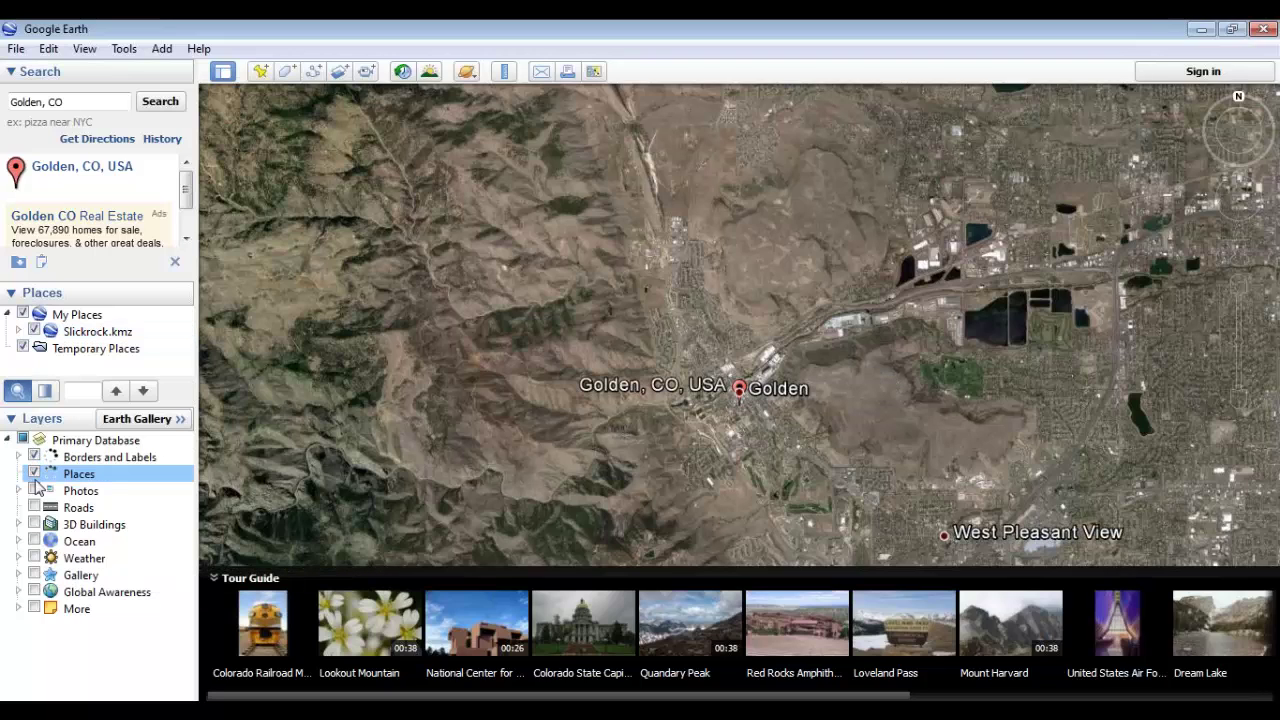
{"action": "left_click", "coordinate": [34, 491]}
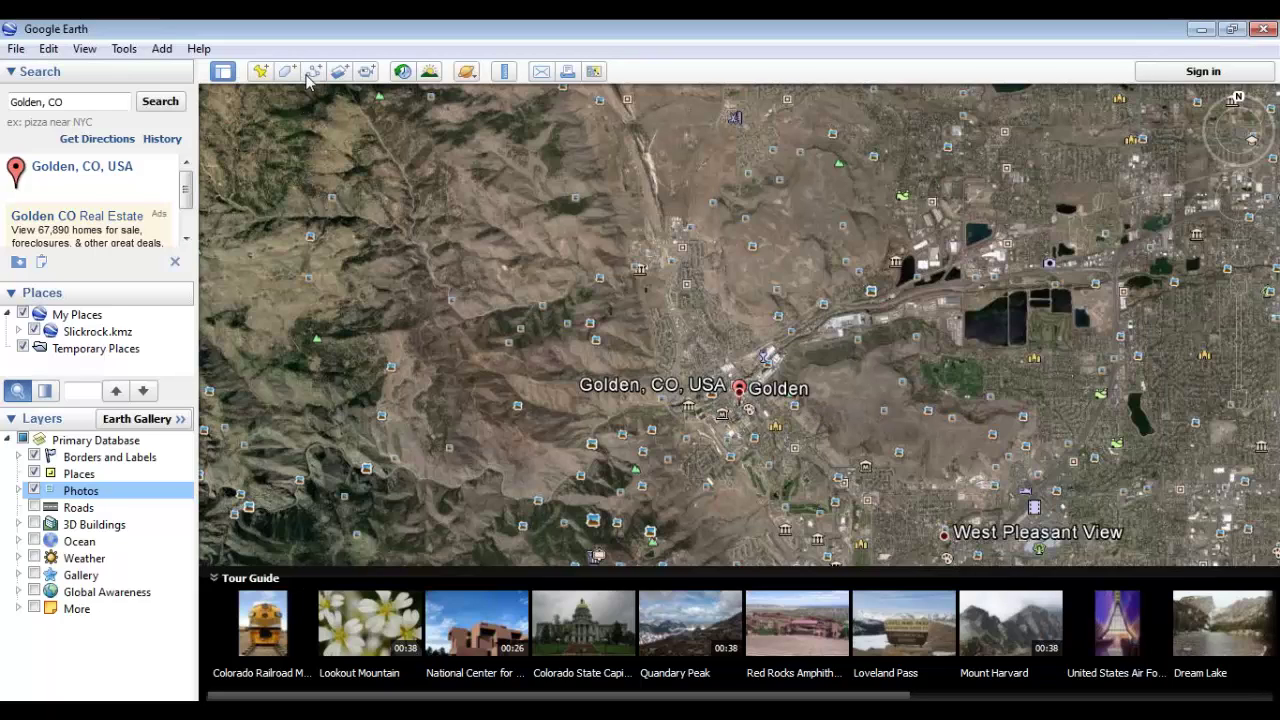
{"action": "left_click", "coordinate": [85, 49]}
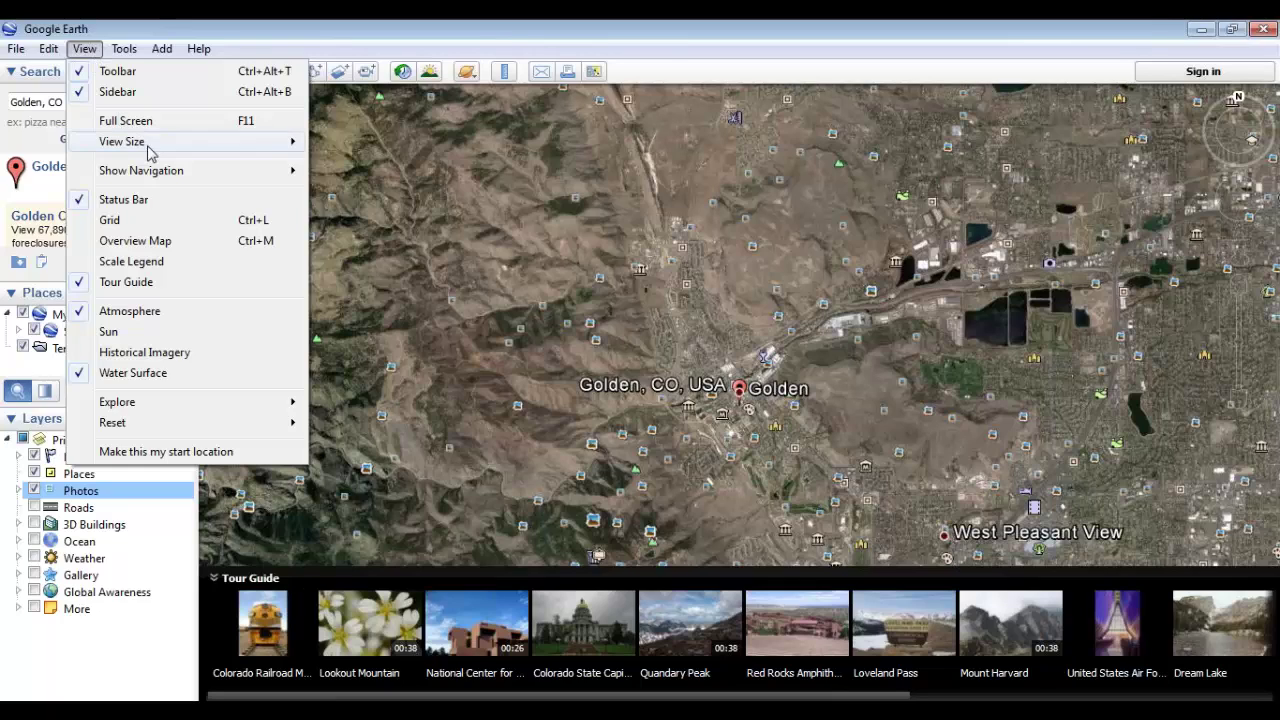
{"action": "mouse_move", "coordinate": [175, 176]}
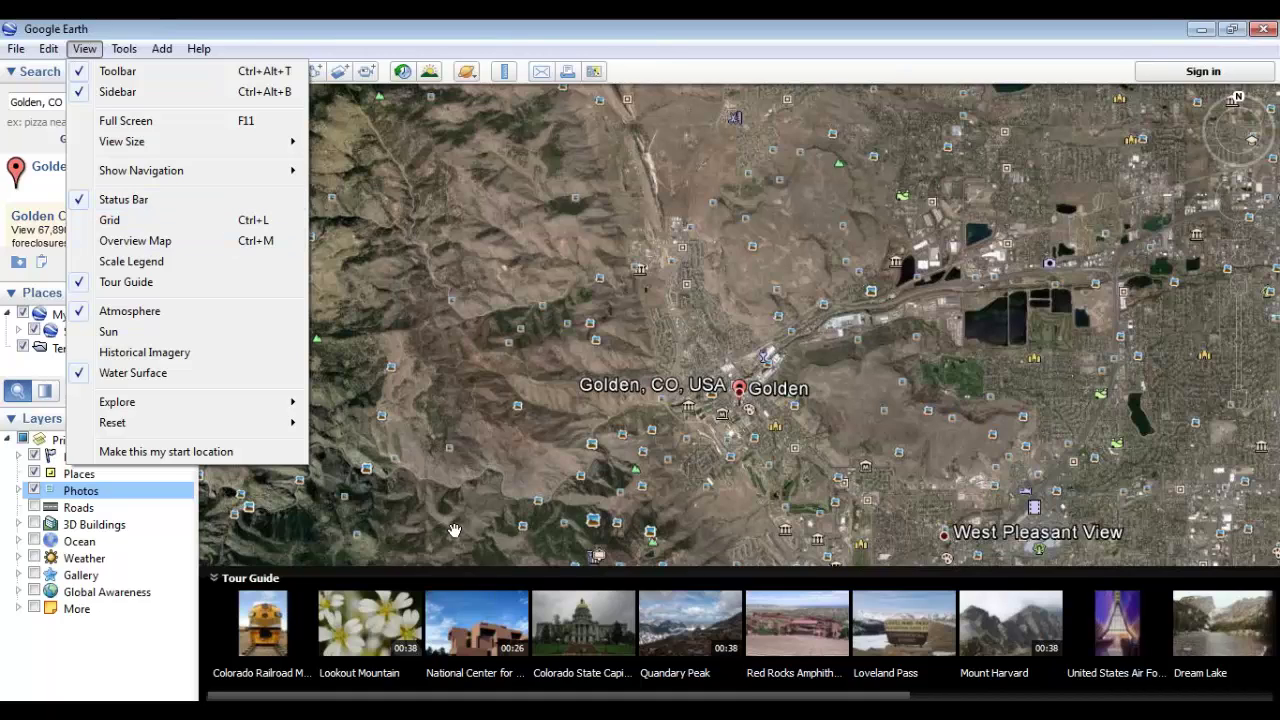
Step: Hide the Tour Guide strip and pan the map north toward Eldorado Springs
{"action": "left_click", "coordinate": [143, 281]}
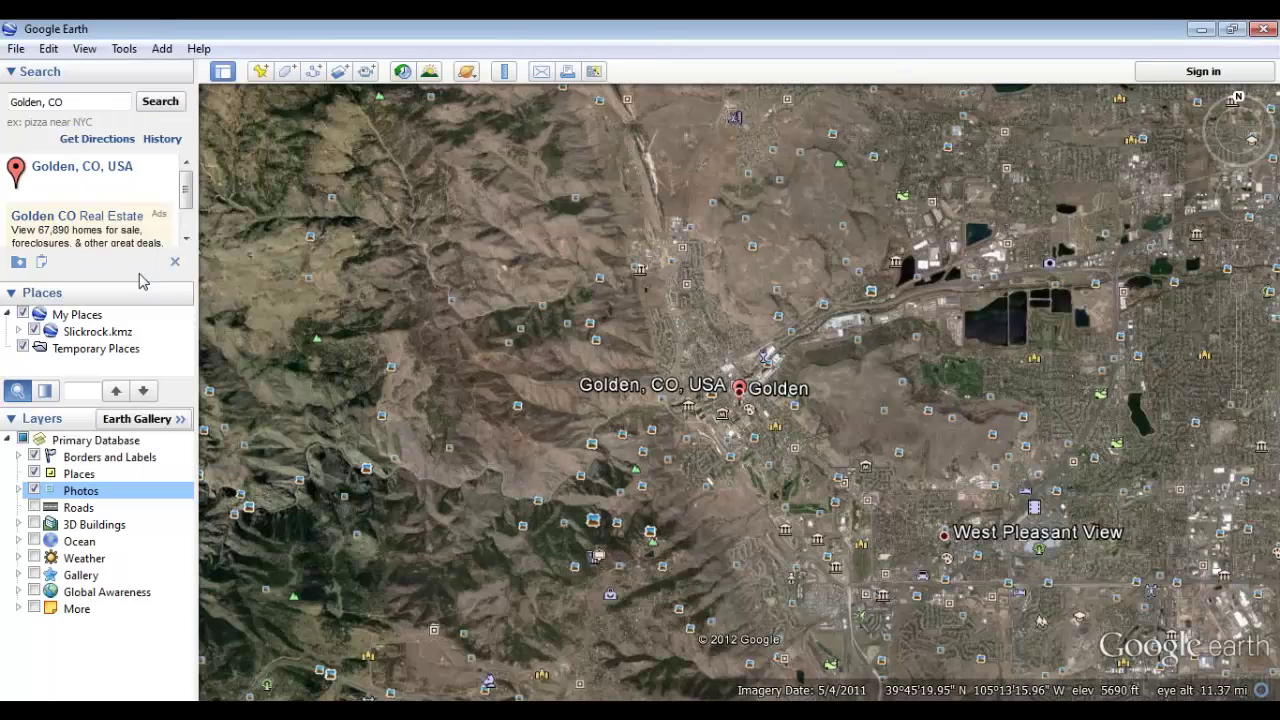
{"action": "left_click", "coordinate": [84, 49]}
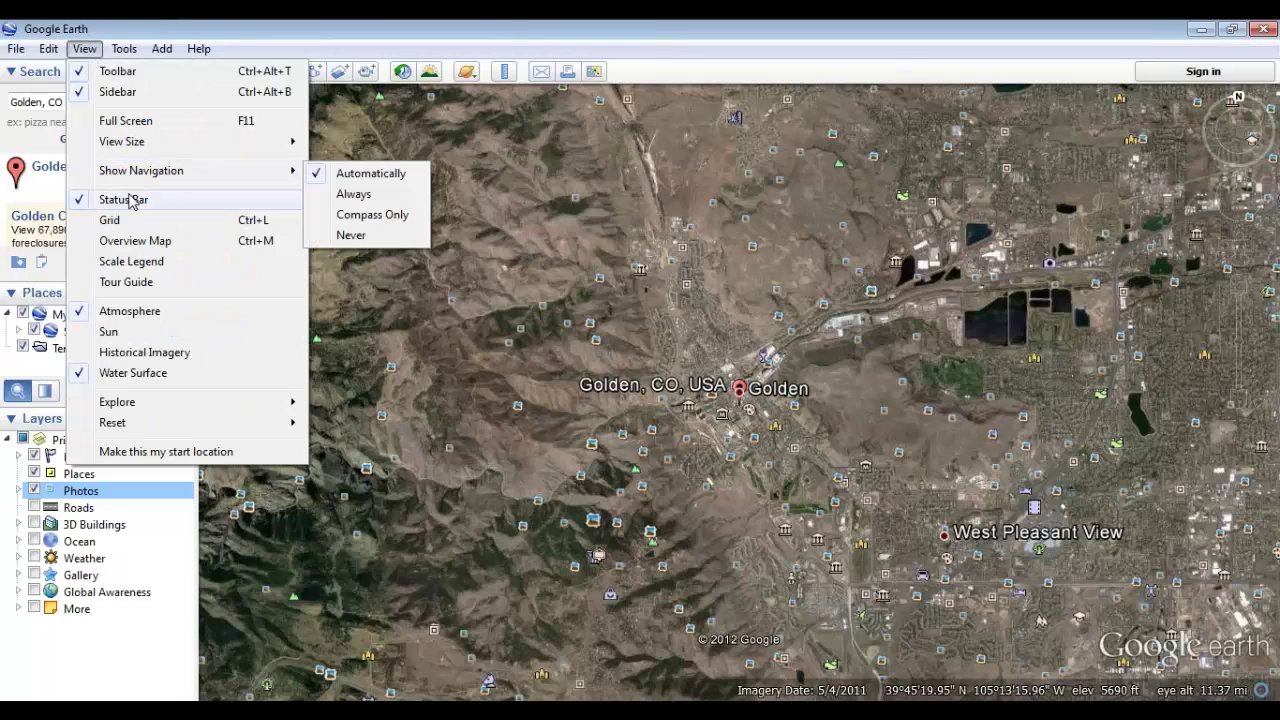
{"action": "left_click", "coordinate": [930, 628]}
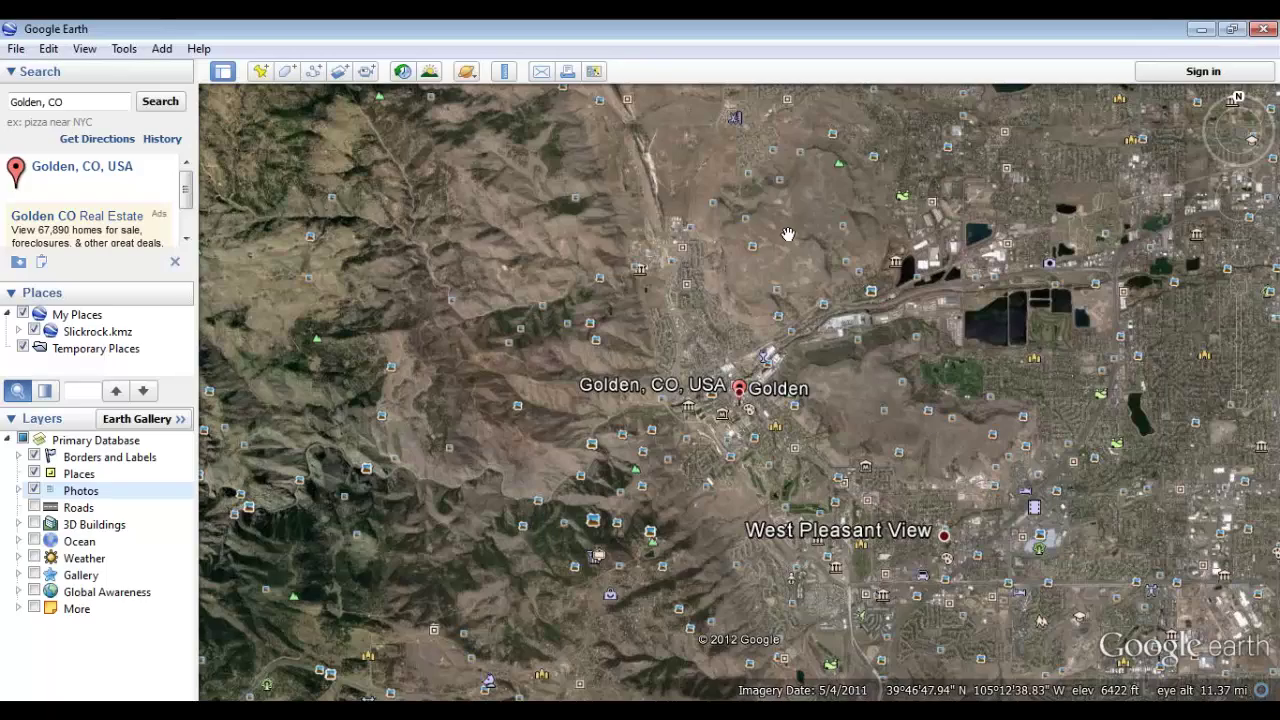
{"action": "left_click_drag", "start_coordinate": [764, 200], "coordinate": [716, 313]}
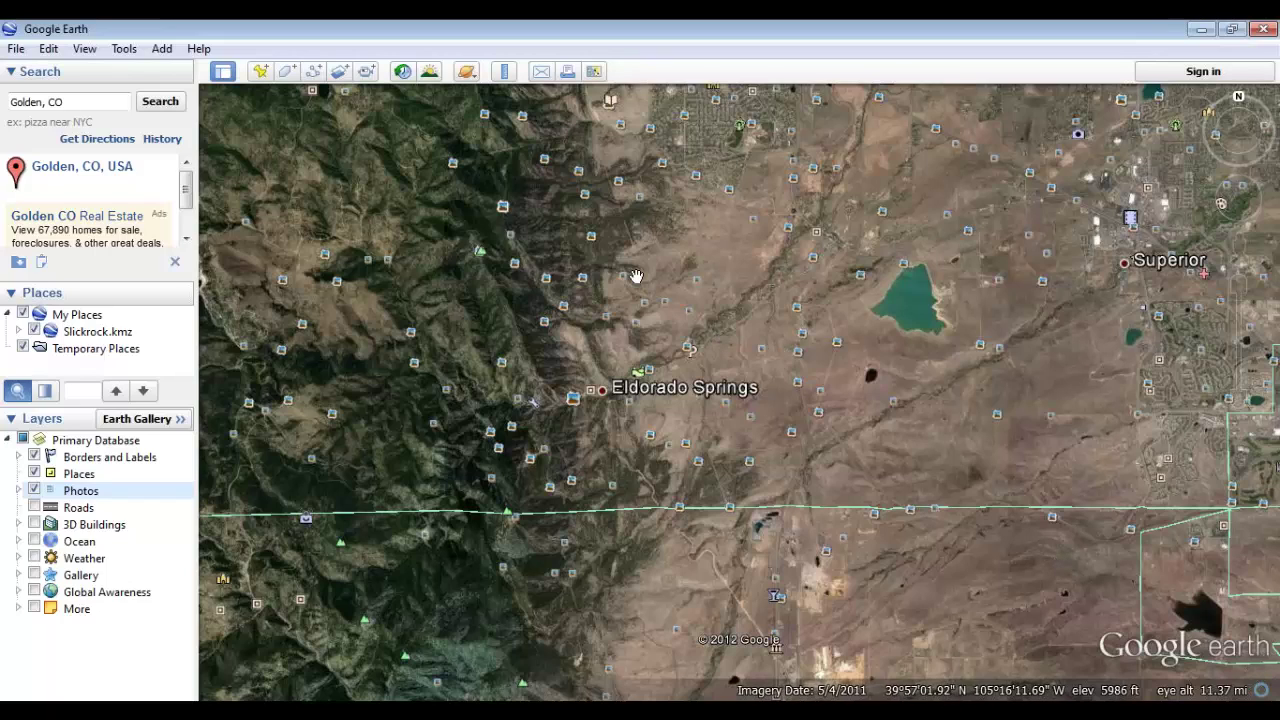
Step: Toggle the latitude/longitude grid on and back off, then enable the Overview Map inset
{"action": "left_click", "coordinate": [85, 48]}
{"action": "left_click", "coordinate": [110, 220]}
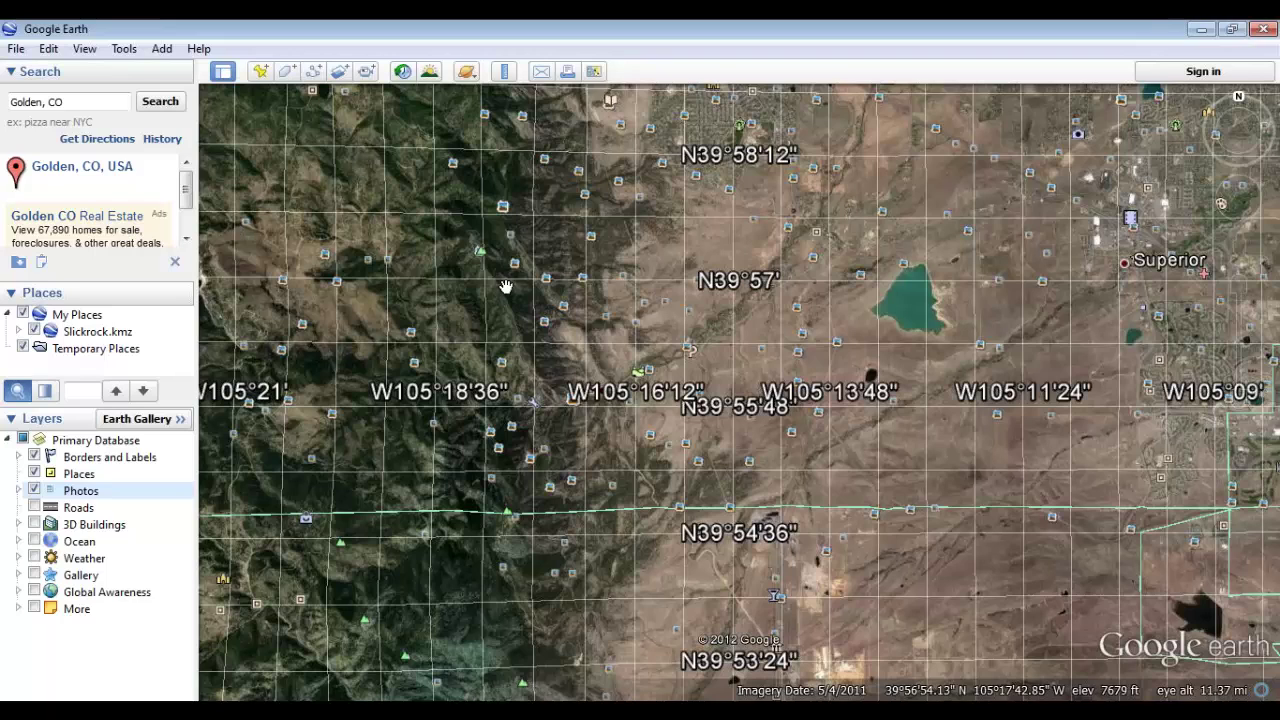
{"action": "left_click", "coordinate": [96, 54]}
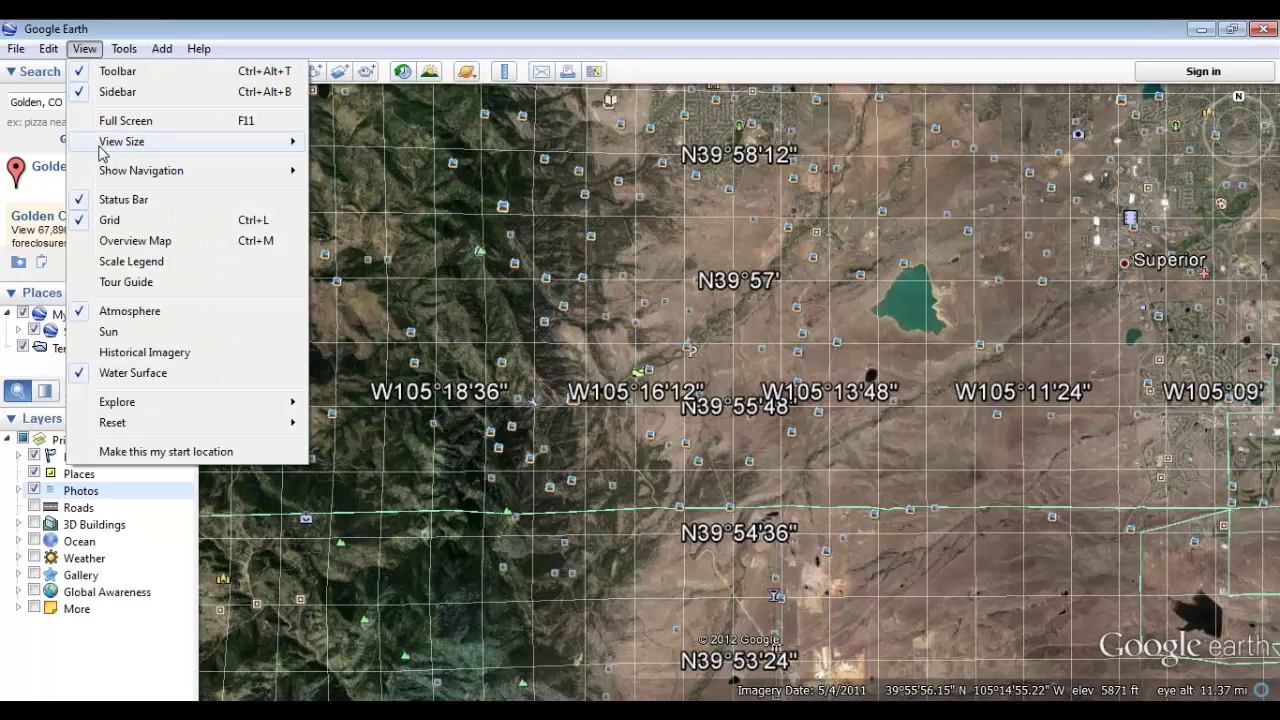
{"action": "left_click", "coordinate": [112, 218]}
{"action": "left_click", "coordinate": [92, 55]}
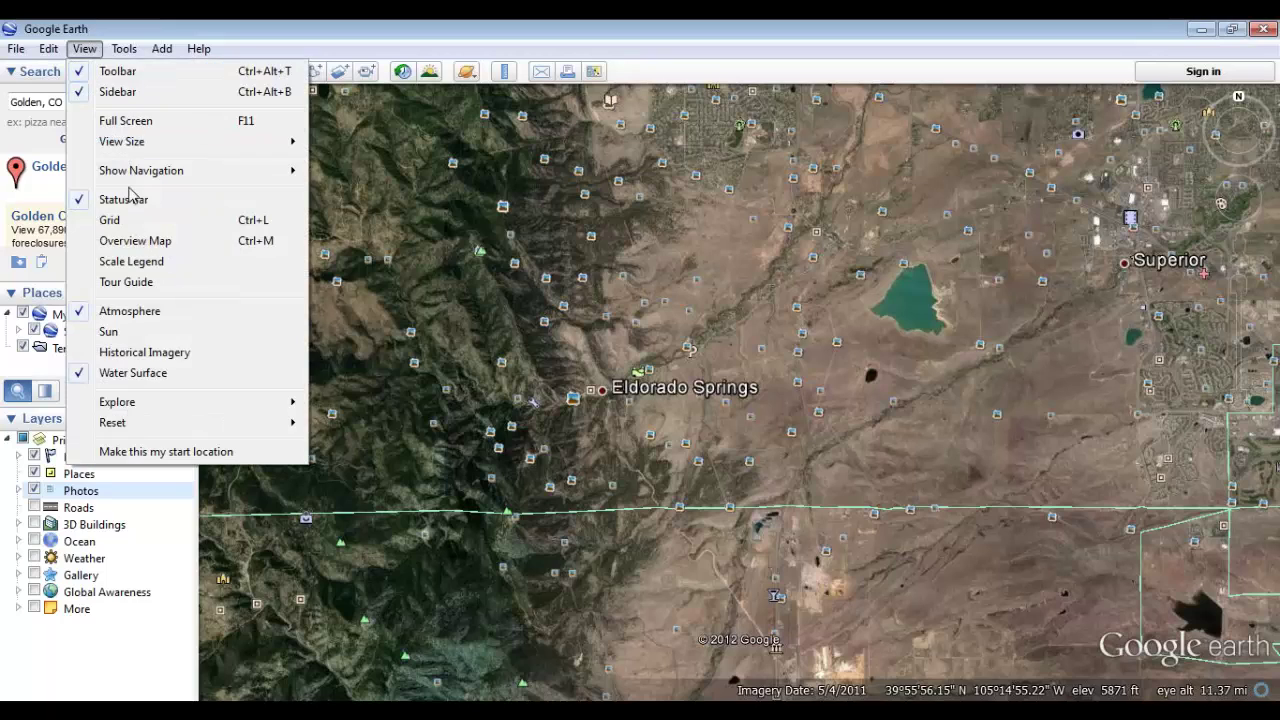
{"action": "left_click", "coordinate": [136, 241]}
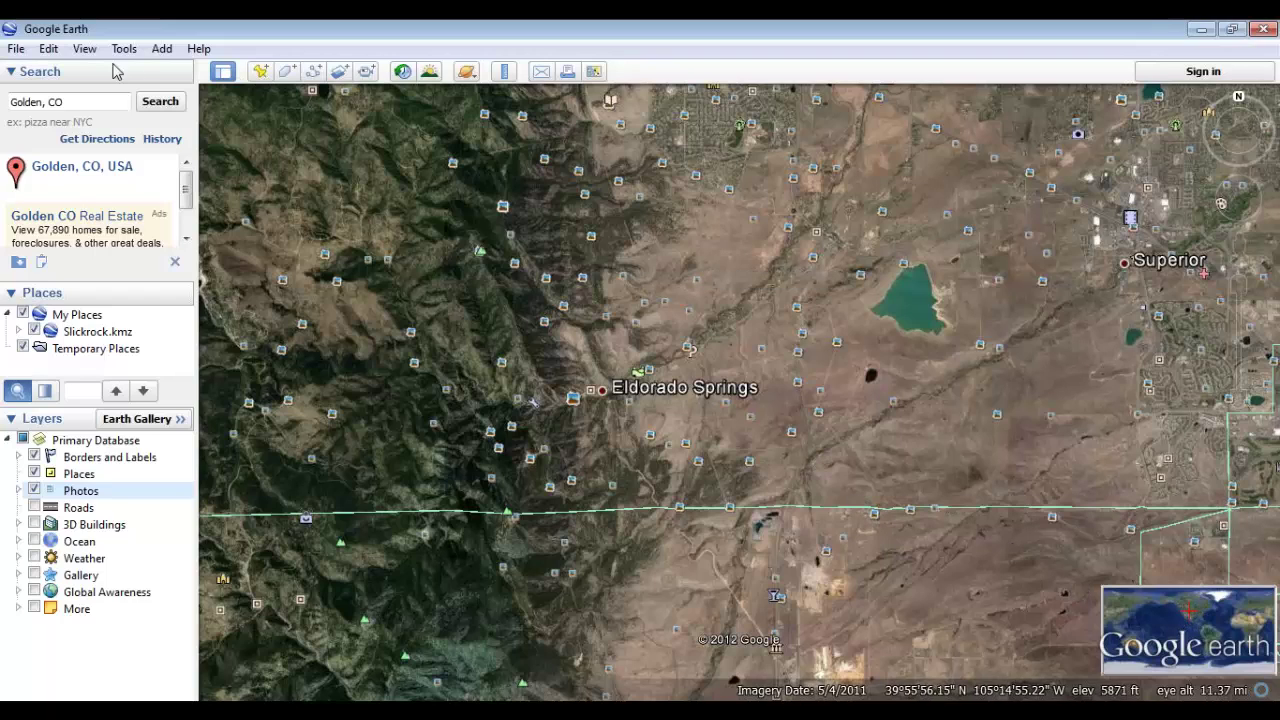
Step: Turn on View > Scale Legend, showing 2.25 mi over Eldorado Springs
{"action": "left_click", "coordinate": [85, 49]}
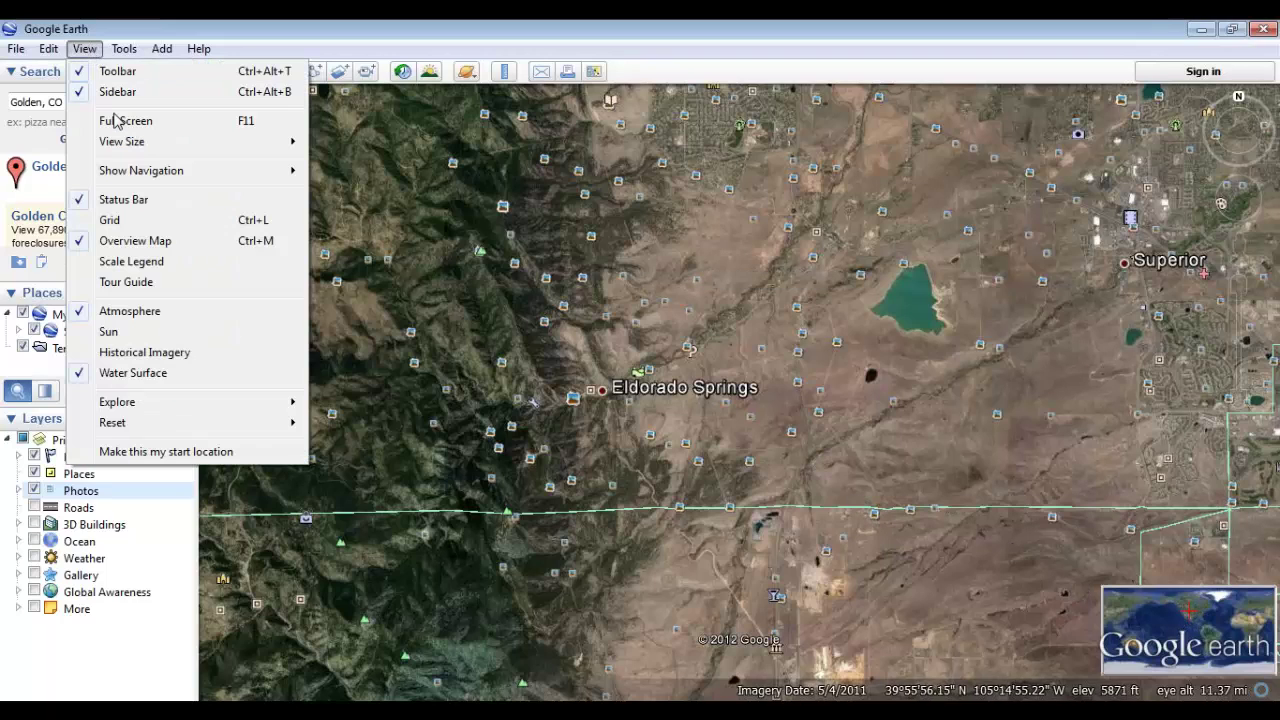
{"action": "left_click", "coordinate": [150, 261]}
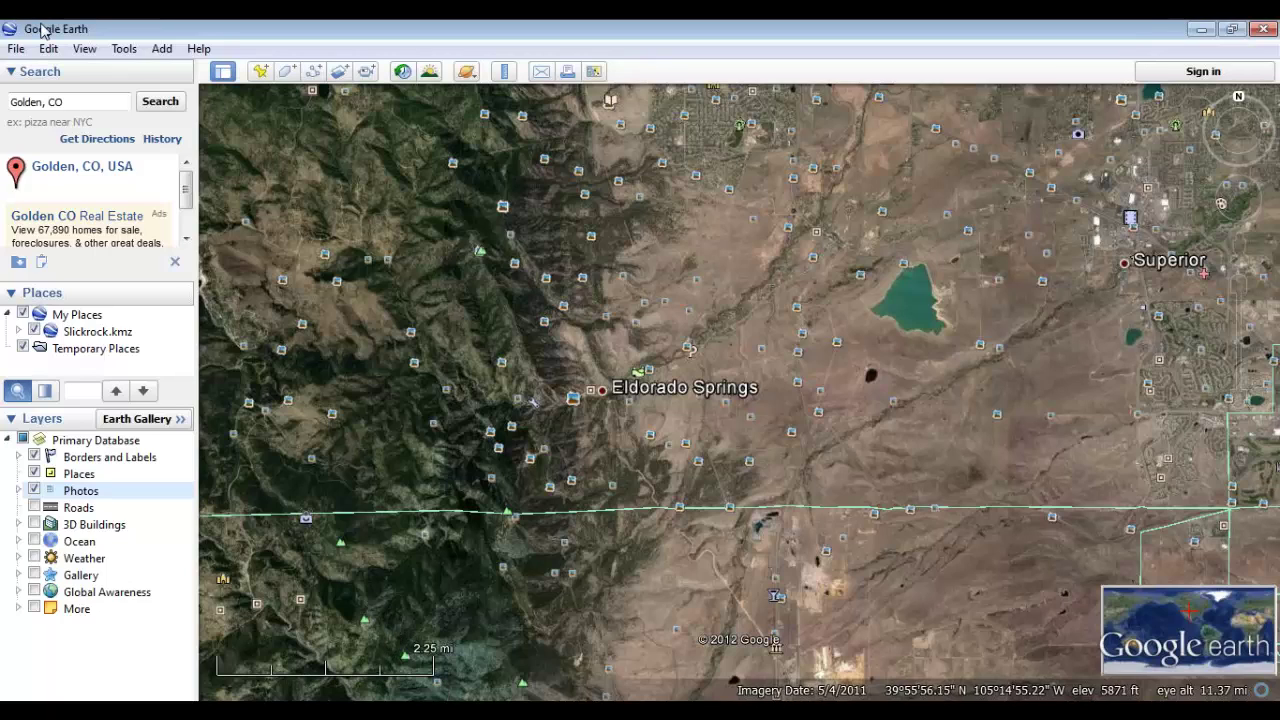
{"action": "left_click", "coordinate": [84, 48]}
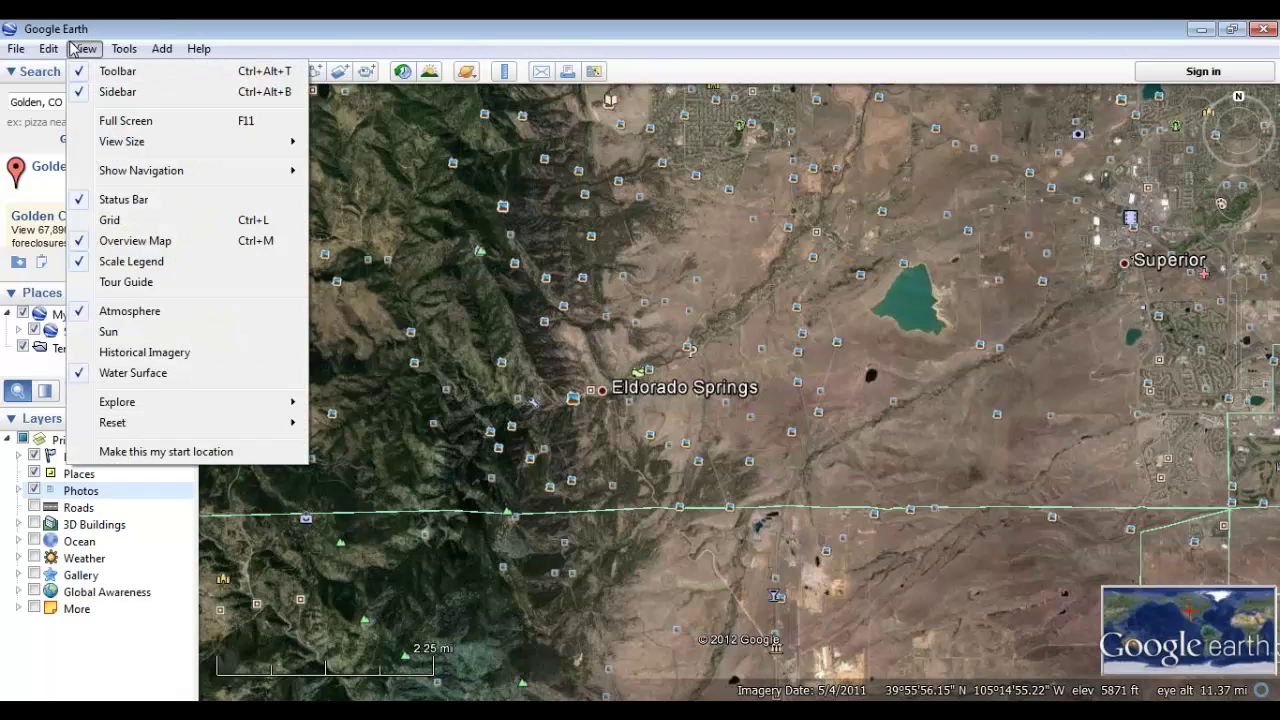
Step: Restore the Tour Guide strip and play its Red Rocks Amphitheatre thumbnail tour
{"action": "left_click", "coordinate": [157, 287]}
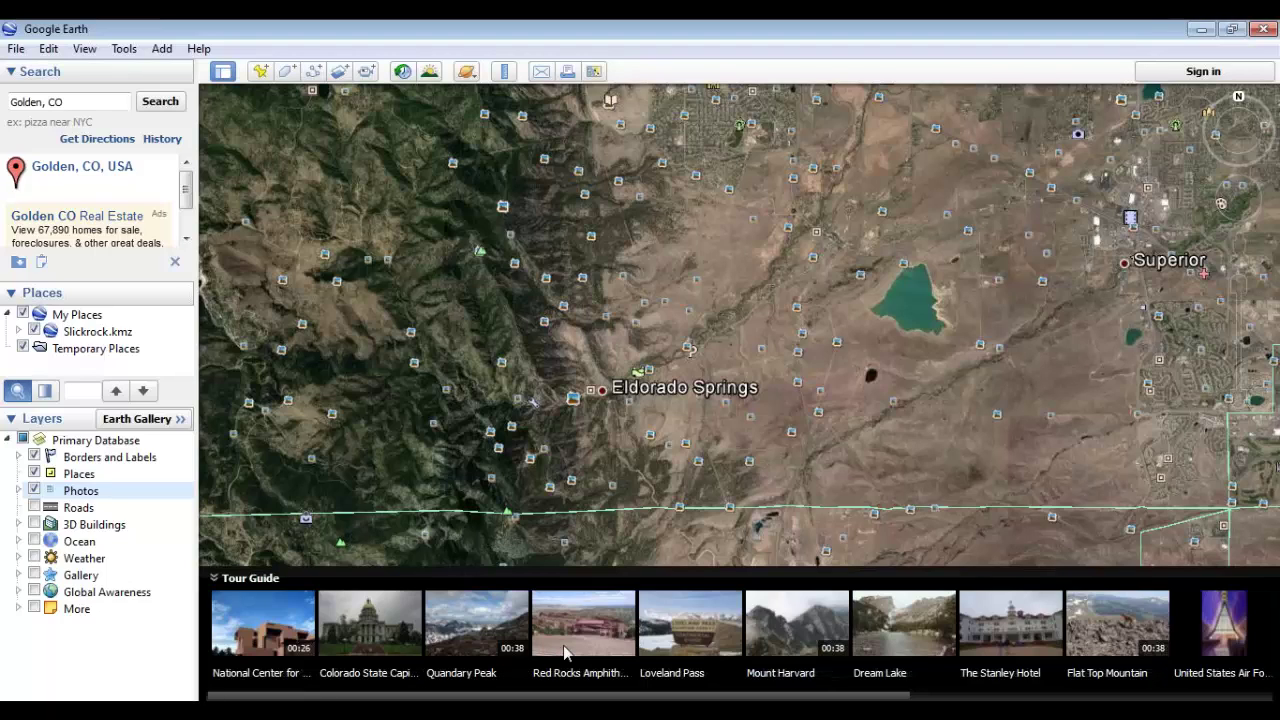
{"action": "left_click", "coordinate": [595, 628]}
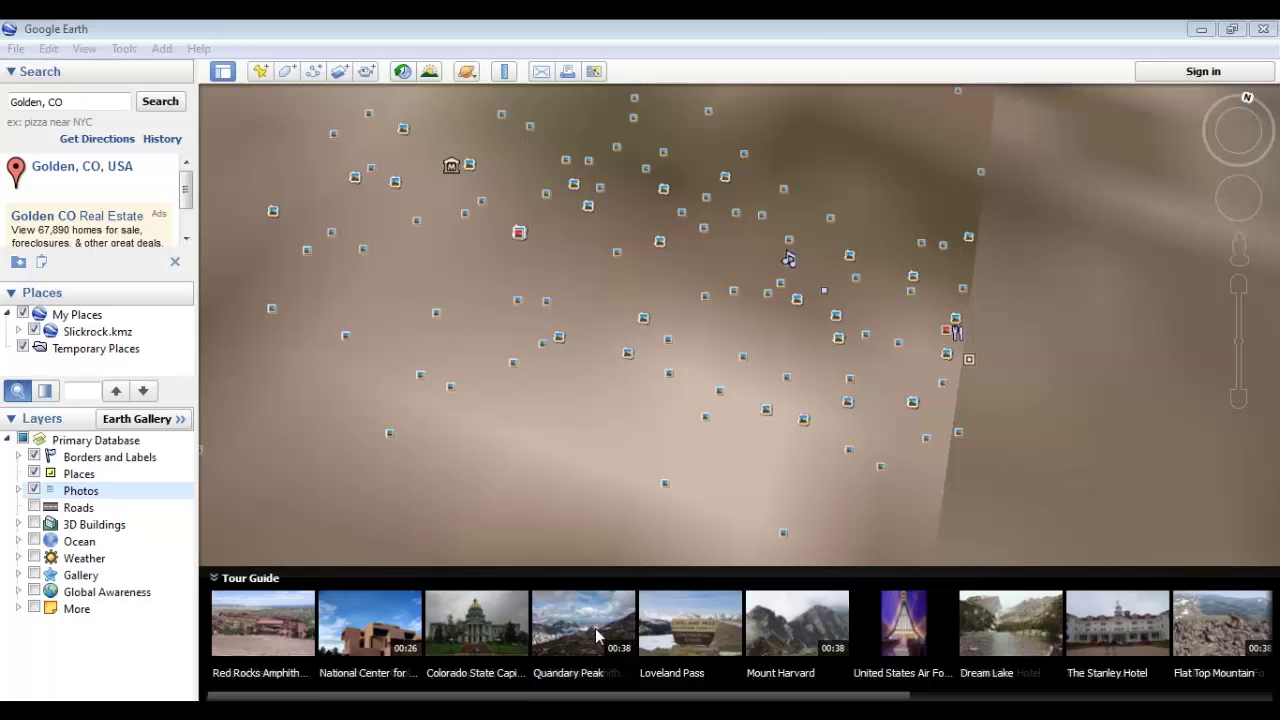
{"action": "left_click", "coordinate": [85, 49]}
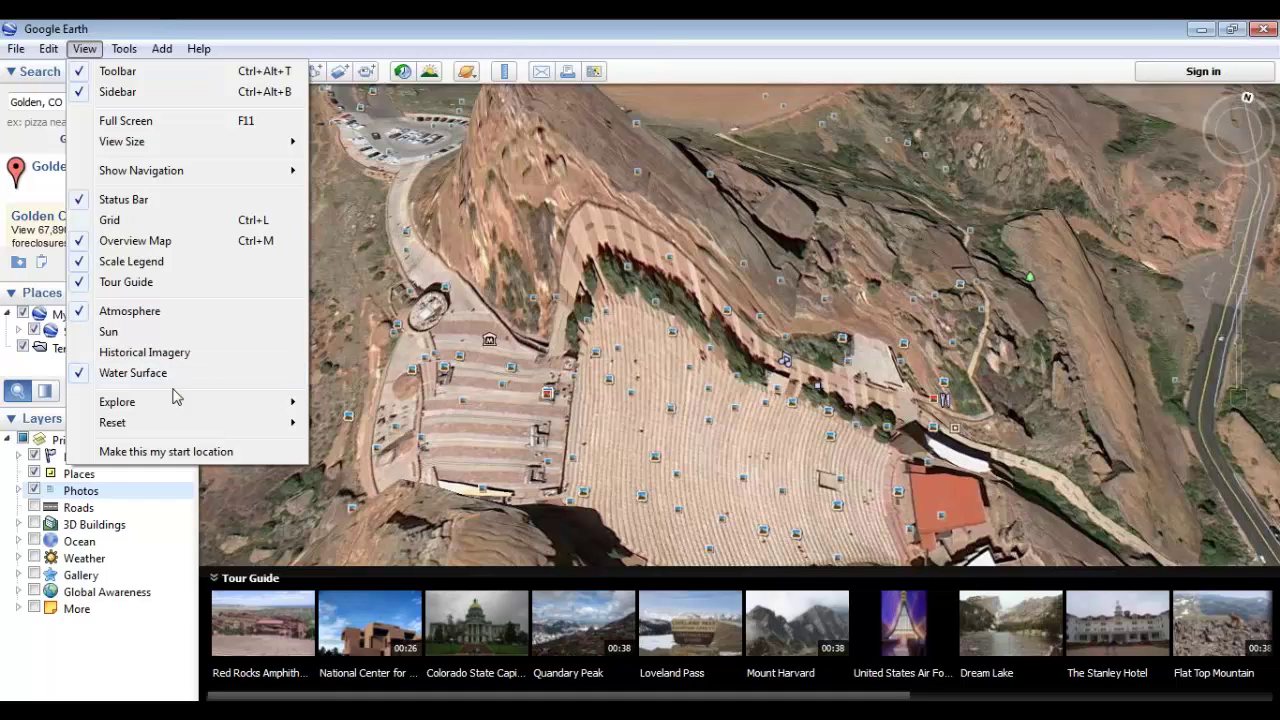
{"action": "mouse_move", "coordinate": [175, 404]}
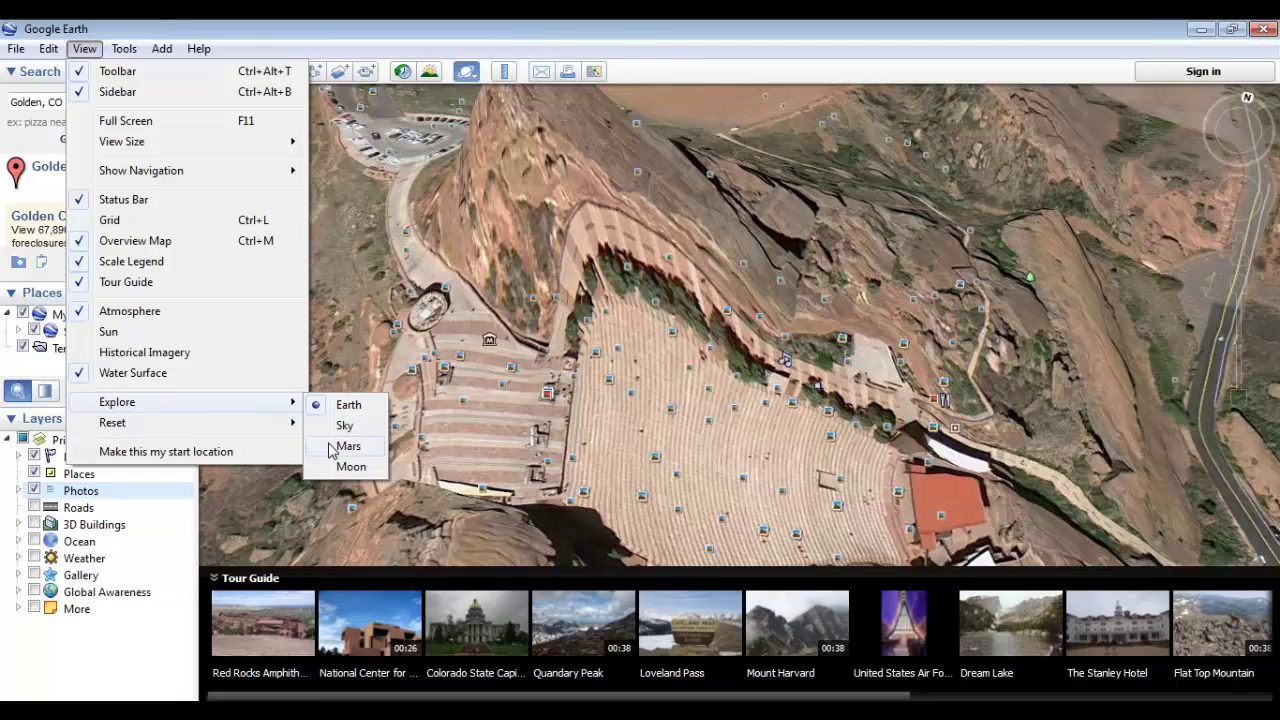
Step: Explore the Moon, then switch back to Earth, dismissing the Start-Up Tip each time
{"action": "left_click", "coordinate": [349, 467]}
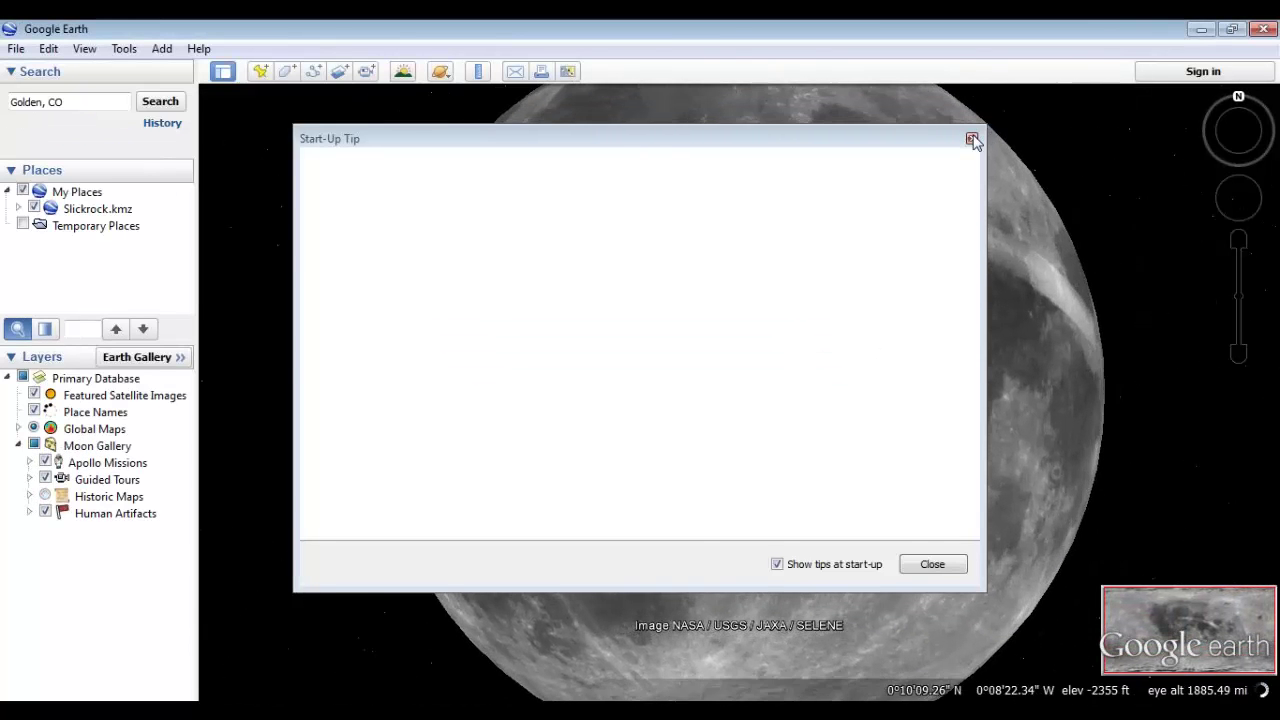
{"action": "left_click", "coordinate": [972, 139]}
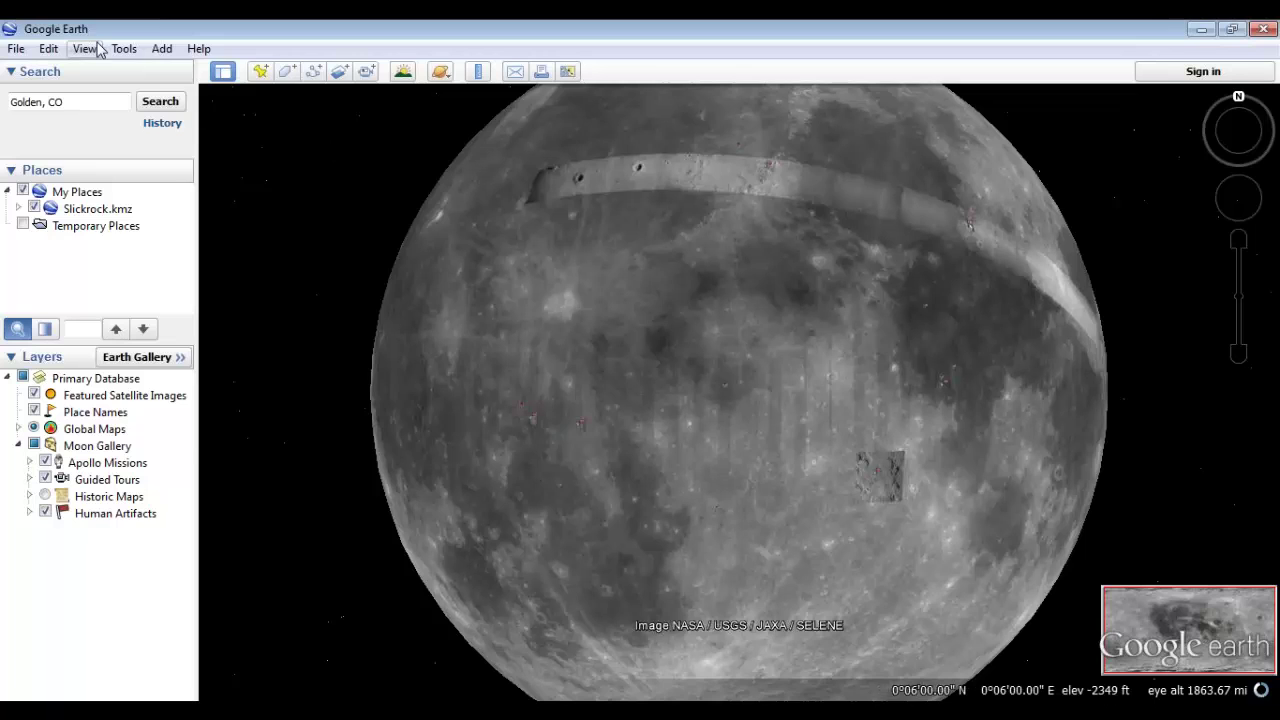
{"action": "left_click", "coordinate": [86, 48]}
{"action": "mouse_move", "coordinate": [155, 390]}
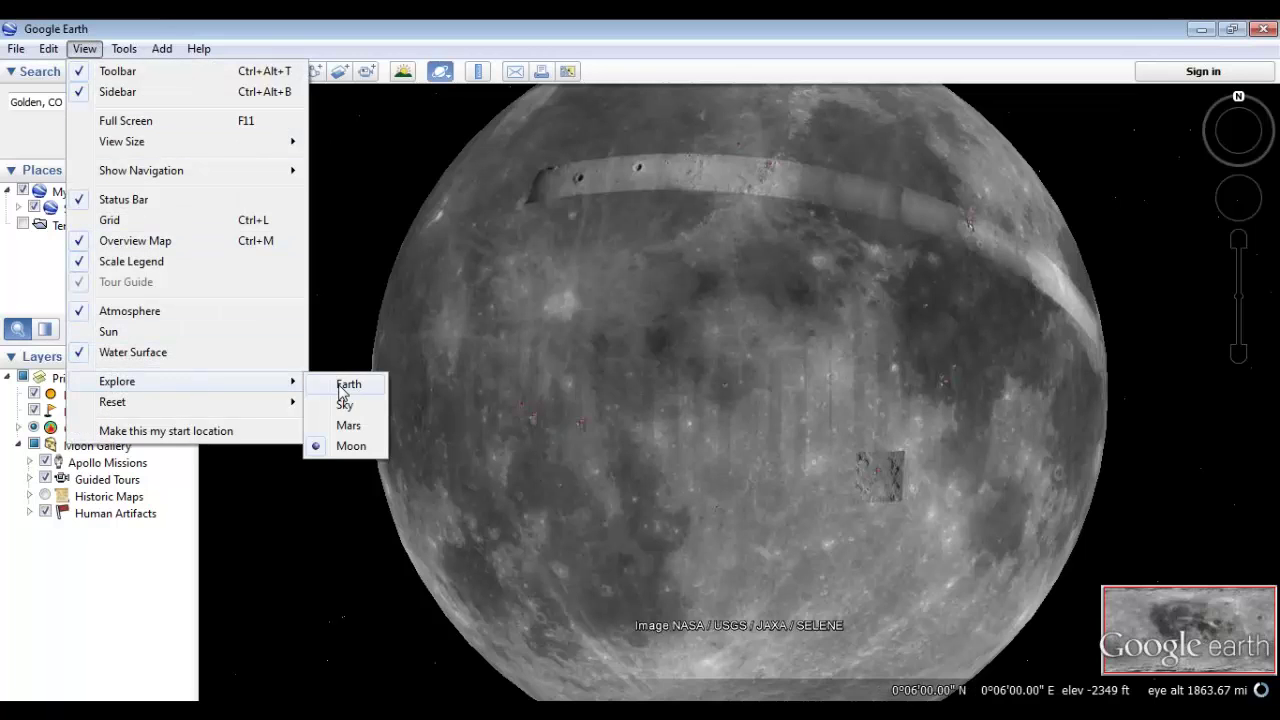
{"action": "left_click", "coordinate": [338, 384]}
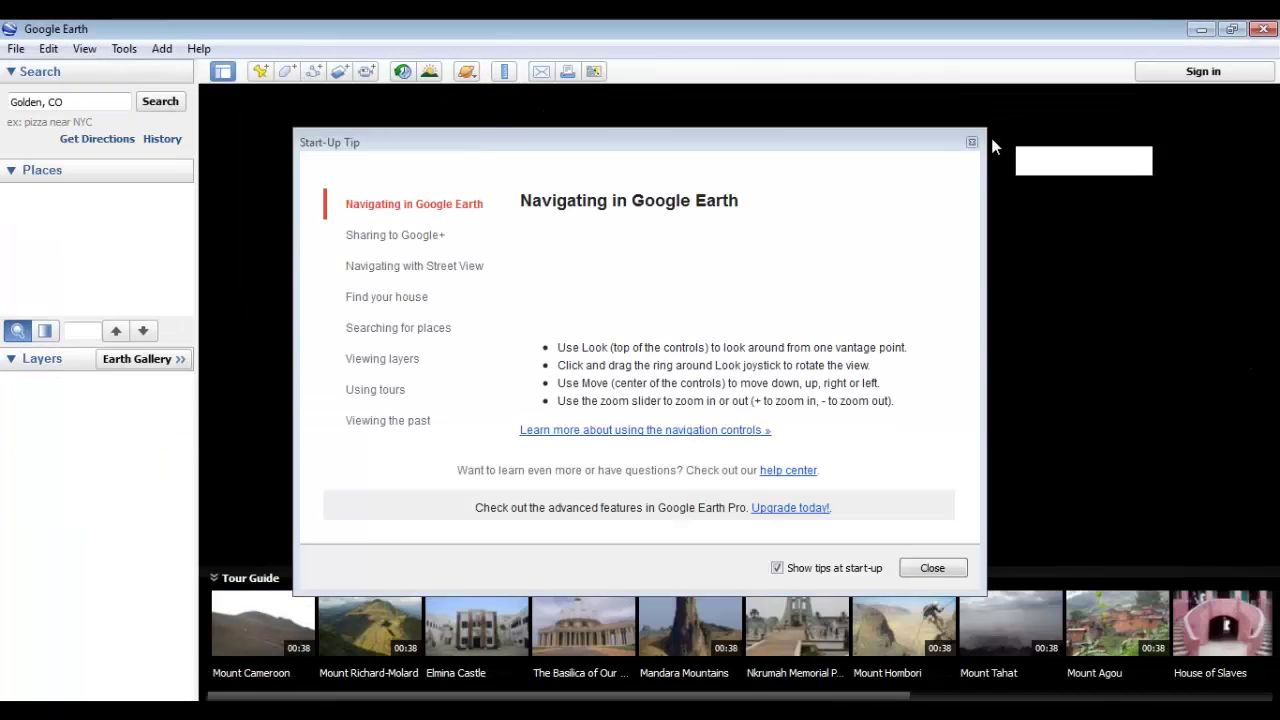
{"action": "left_click", "coordinate": [972, 143]}
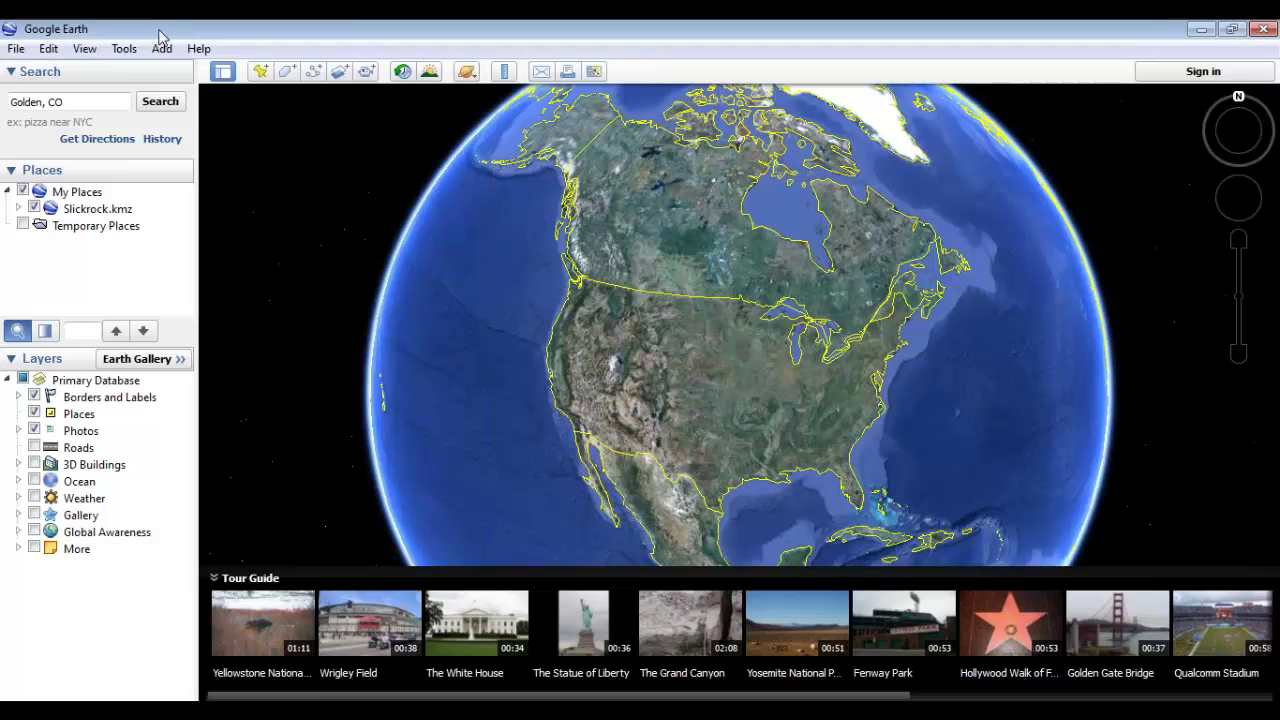
{"action": "left_click", "coordinate": [84, 48]}
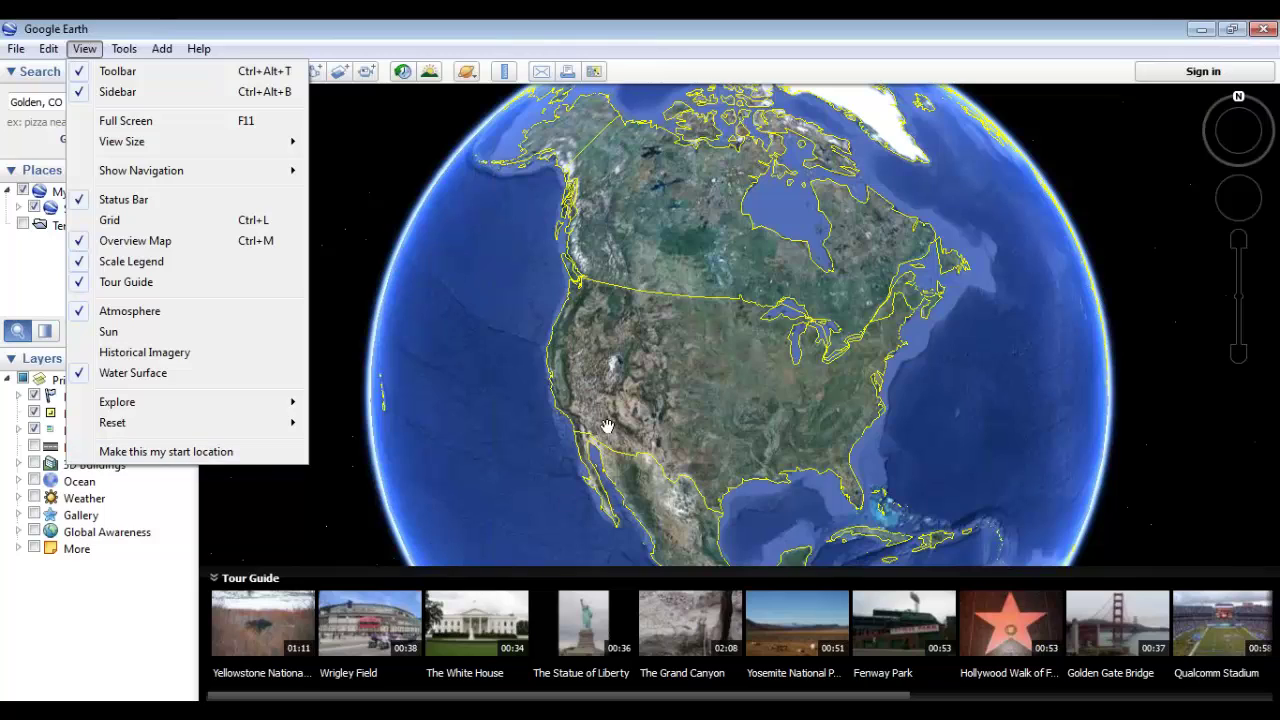
Step: Zoom from the globe into Wyoming and make that view the start location
{"action": "left_click", "coordinate": [638, 381]}
{"action": "scroll", "coordinate": [655, 370], "scroll_direction": "up", "scroll_amount": 5}
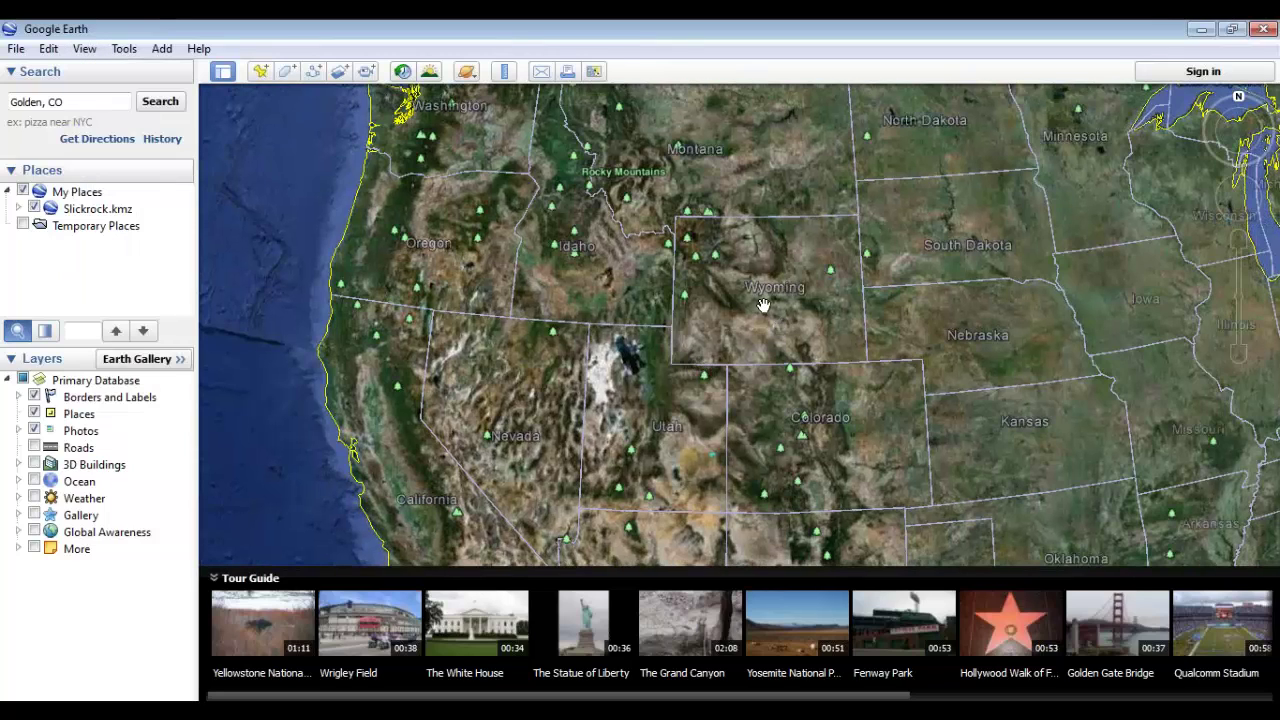
{"action": "scroll", "coordinate": [766, 306], "scroll_direction": "up", "scroll_amount": 3}
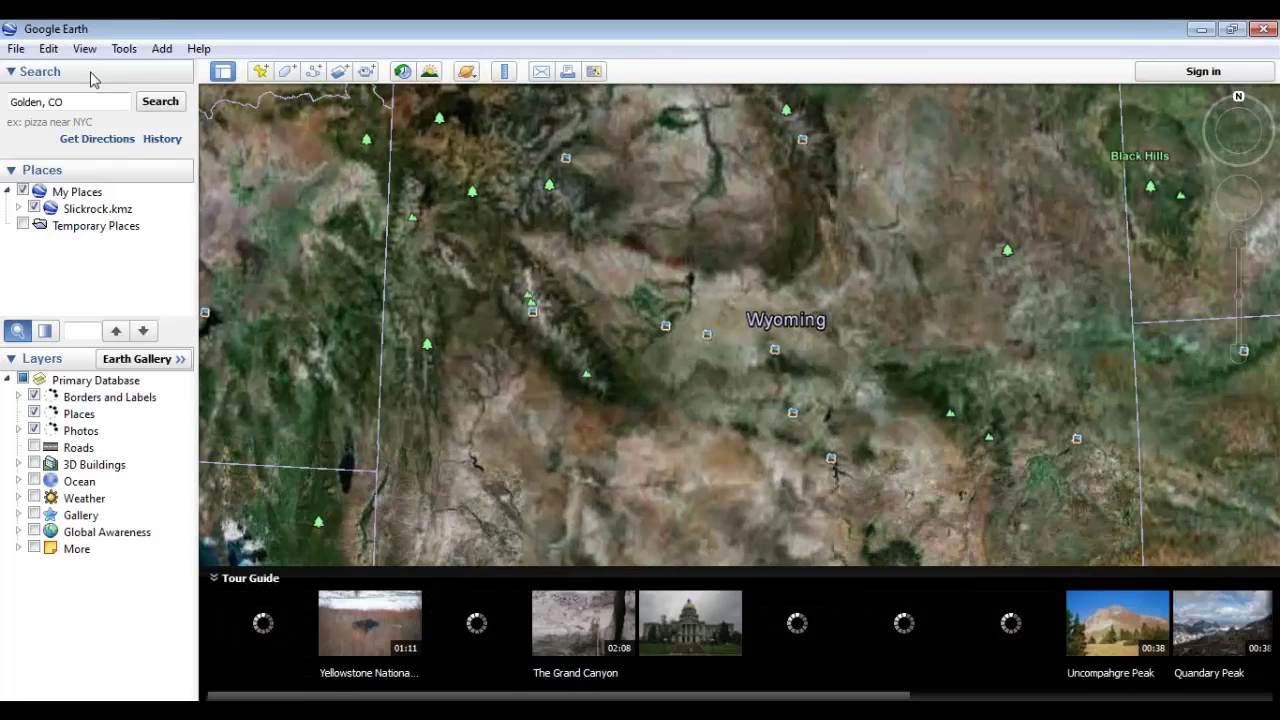
{"action": "left_click", "coordinate": [84, 48]}
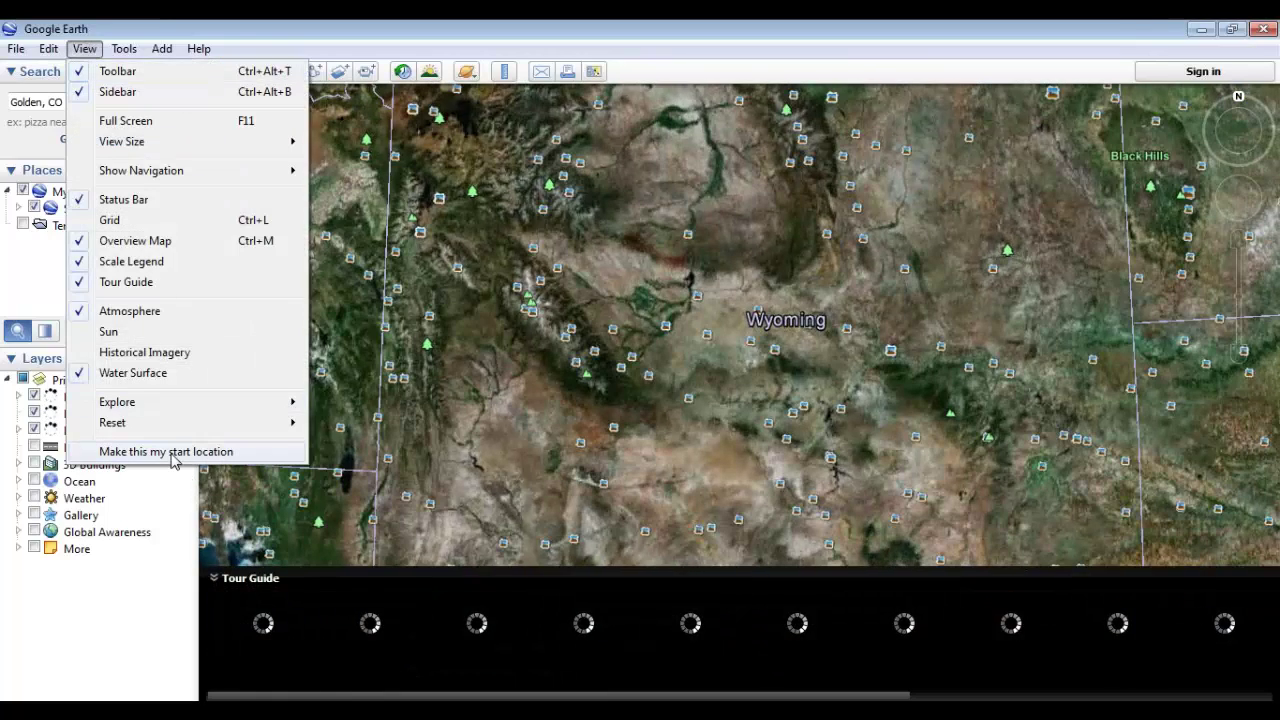
{"action": "left_click", "coordinate": [170, 452]}
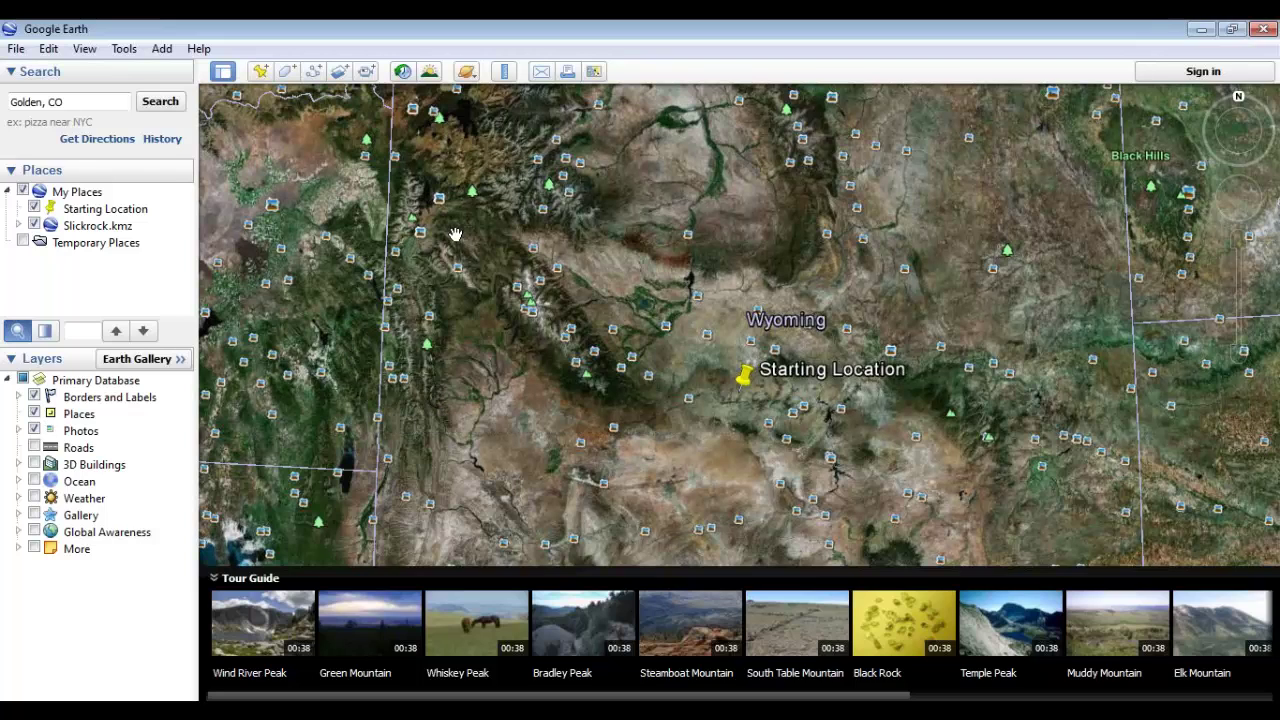
{"action": "left_click", "coordinate": [118, 49]}
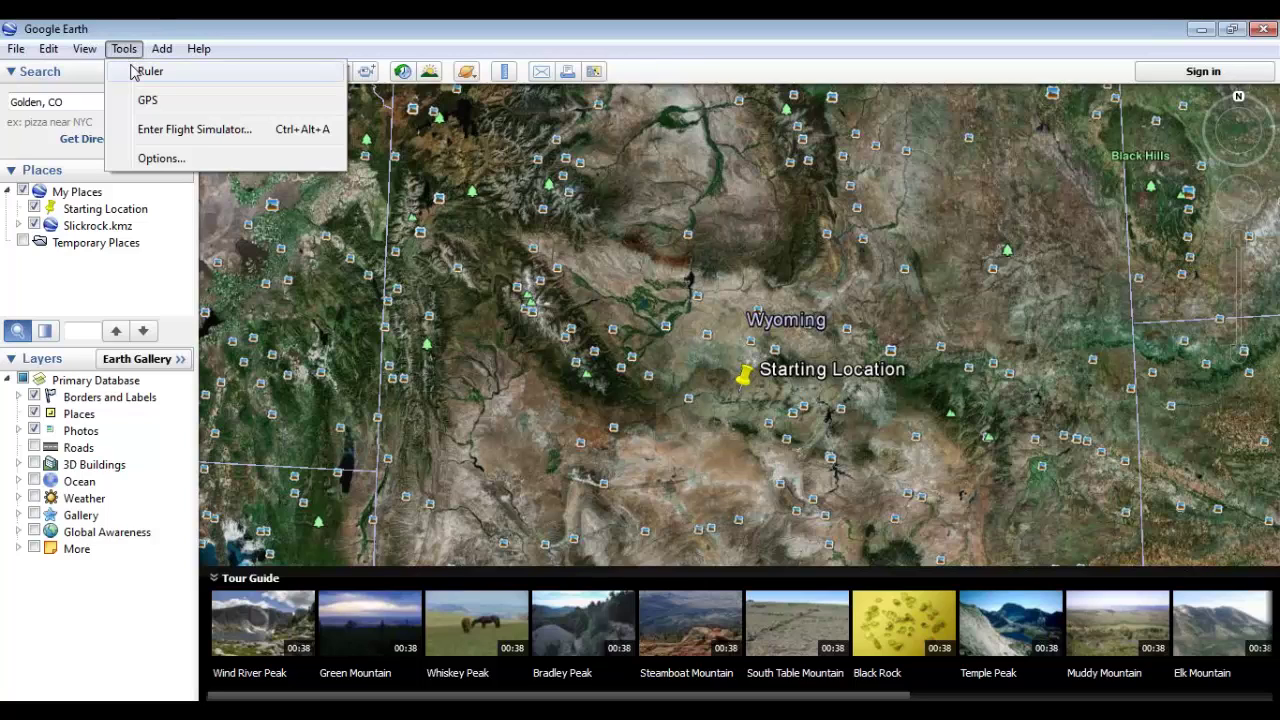
{"action": "left_click", "coordinate": [135, 72]}
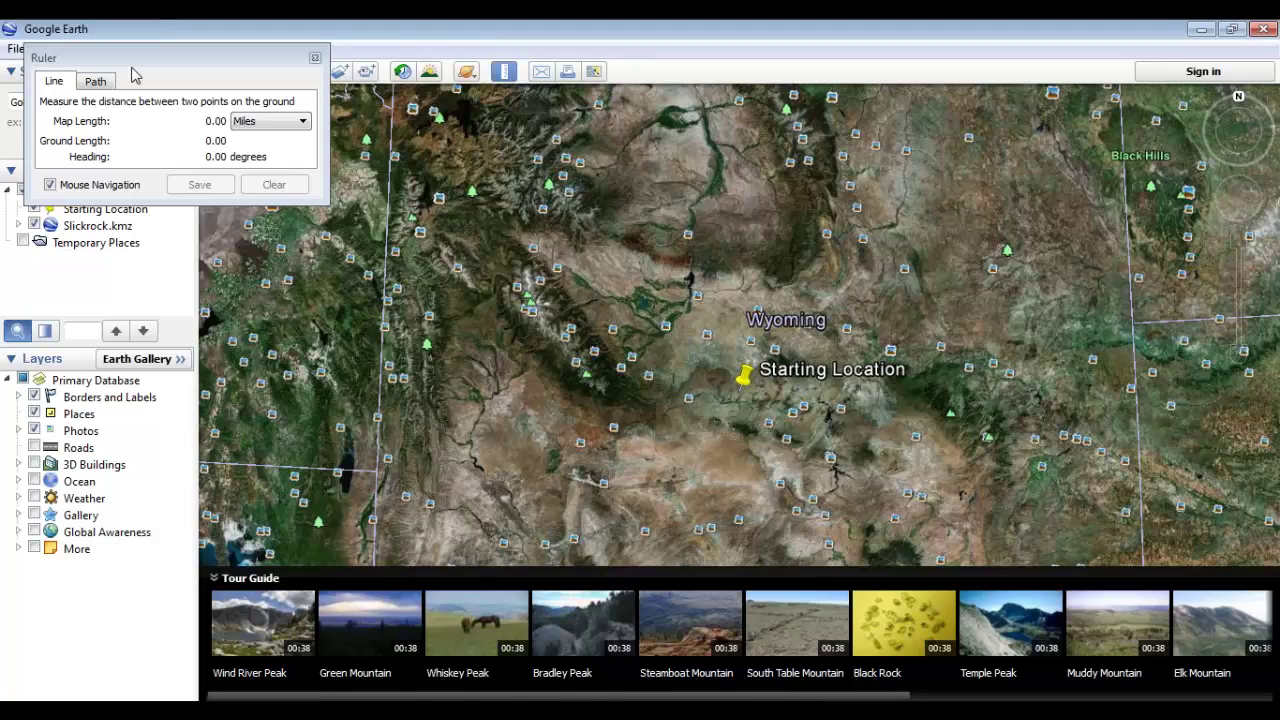
{"action": "left_click", "coordinate": [472, 255]}
{"action": "left_click", "coordinate": [738, 255]}
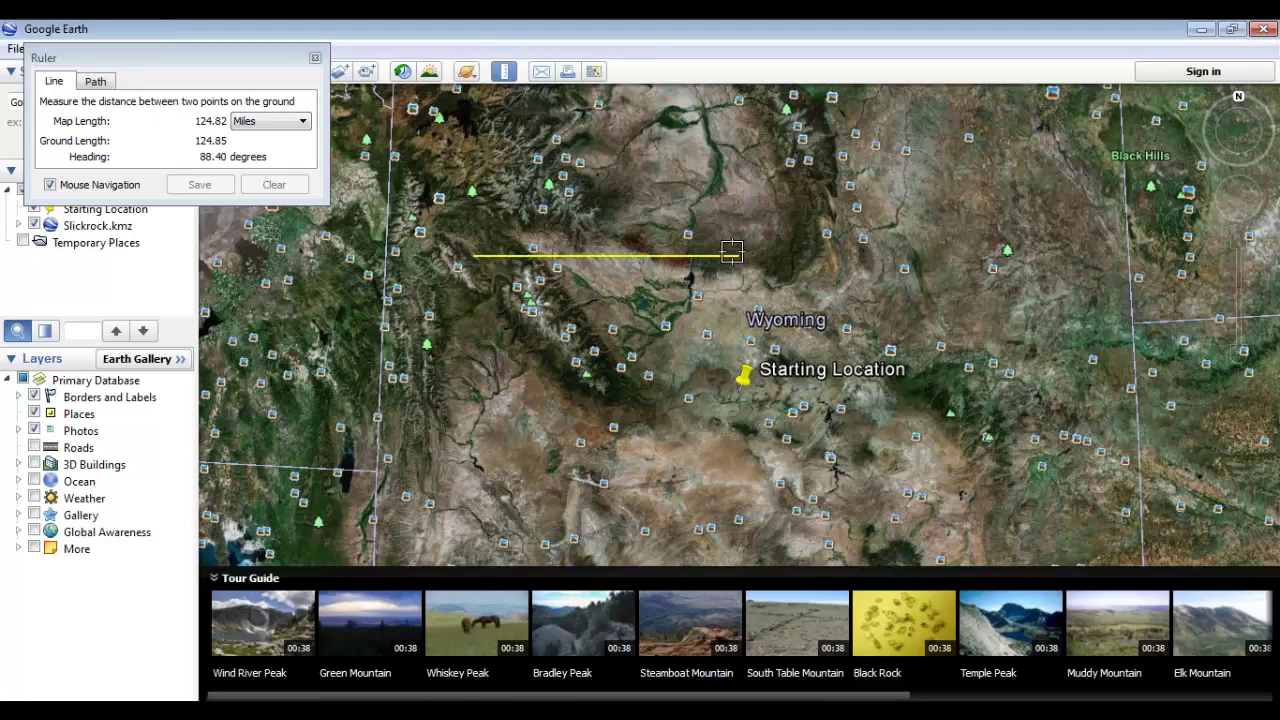
{"action": "left_click", "coordinate": [96, 84]}
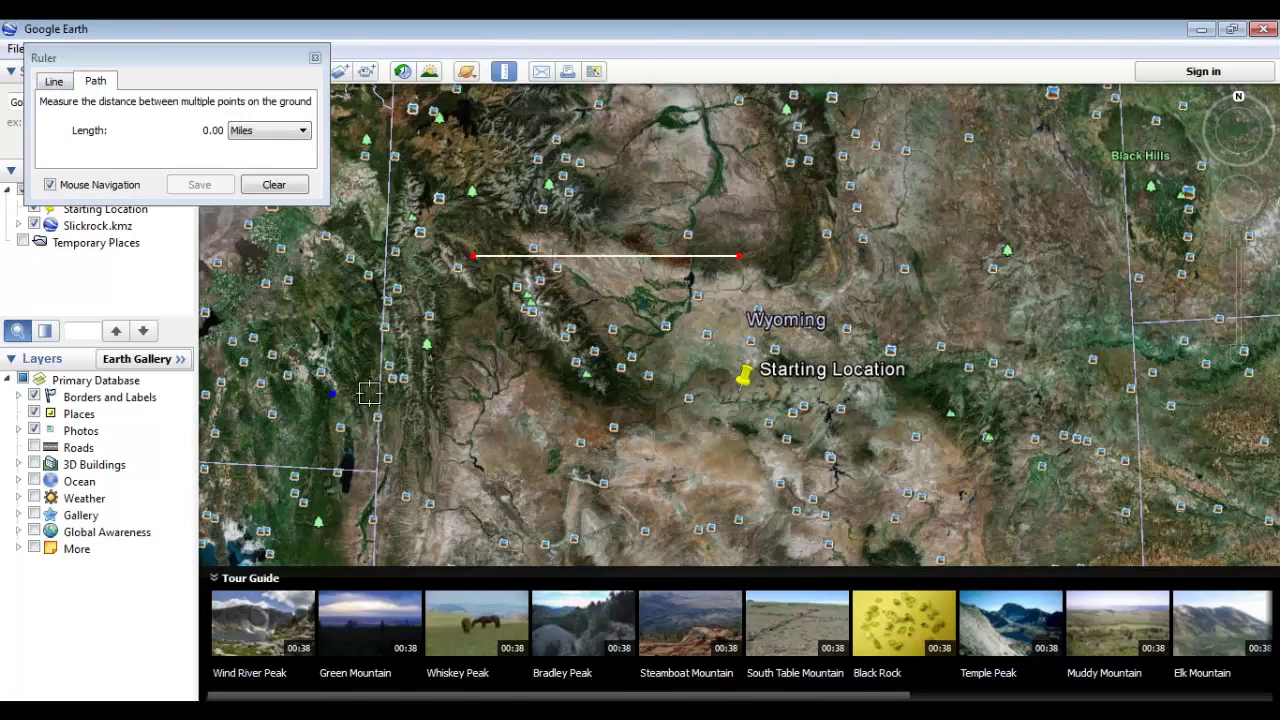
{"action": "left_click", "coordinate": [501, 400]}
{"action": "left_click", "coordinate": [686, 455]}
{"action": "left_click", "coordinate": [857, 322]}
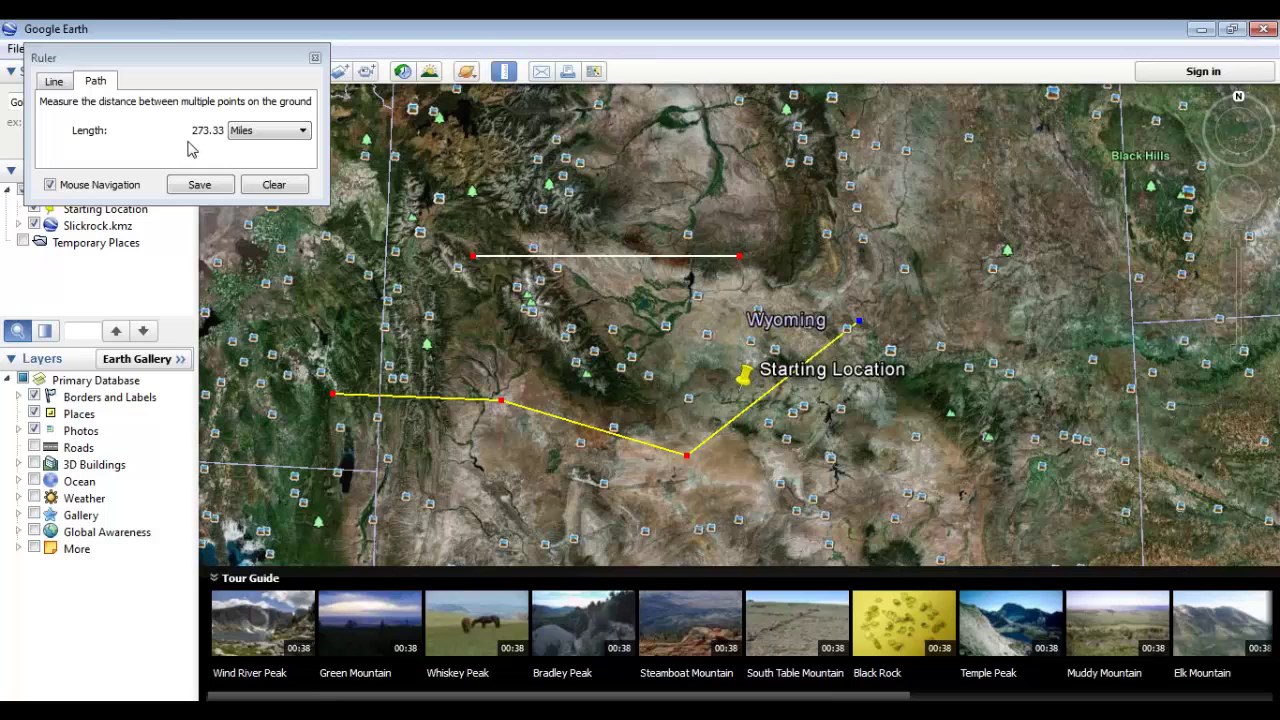
{"action": "left_click", "coordinate": [314, 57]}
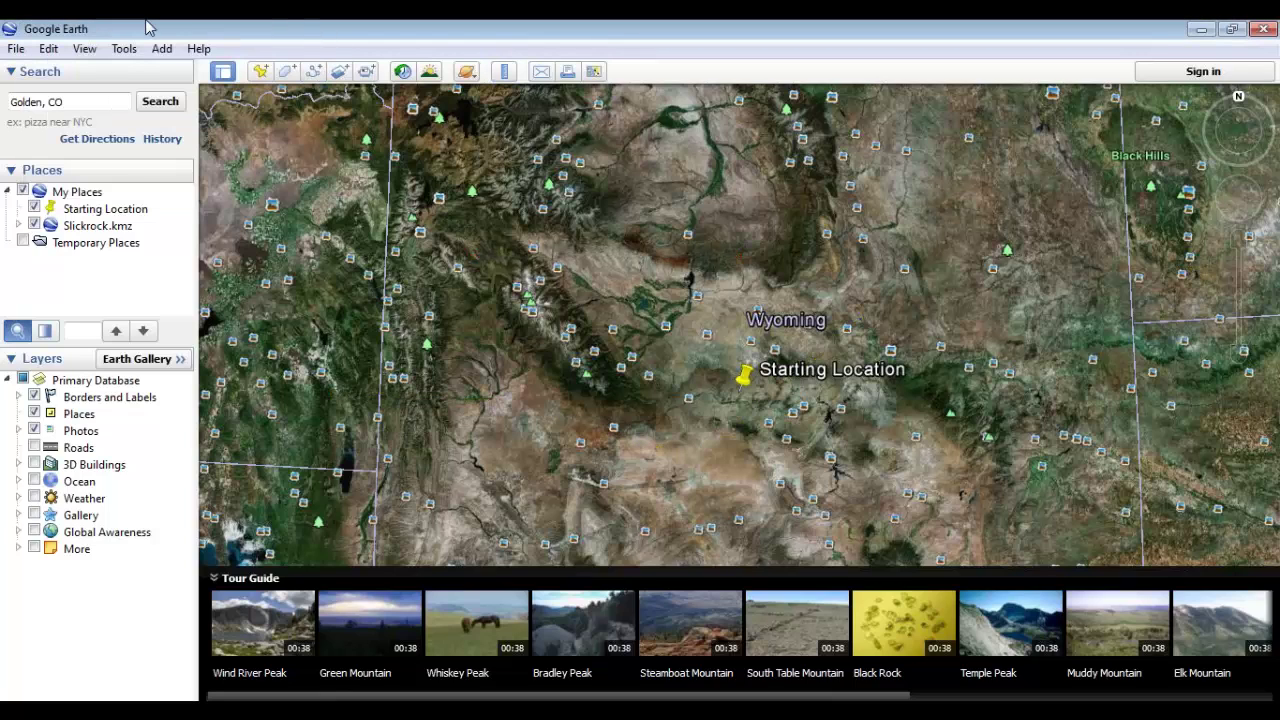
Step: Review the GPS Import dialog under Tools > GPS, then close it
{"action": "left_click", "coordinate": [125, 49]}
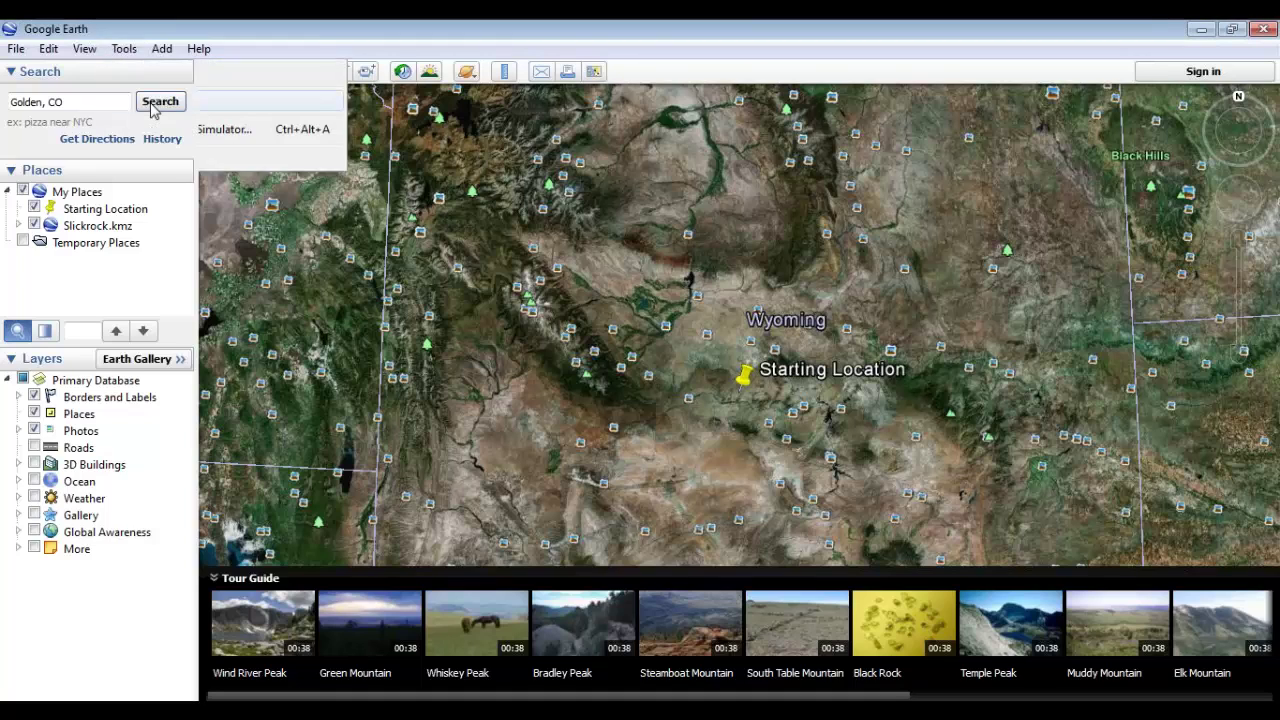
{"action": "left_click", "coordinate": [150, 100]}
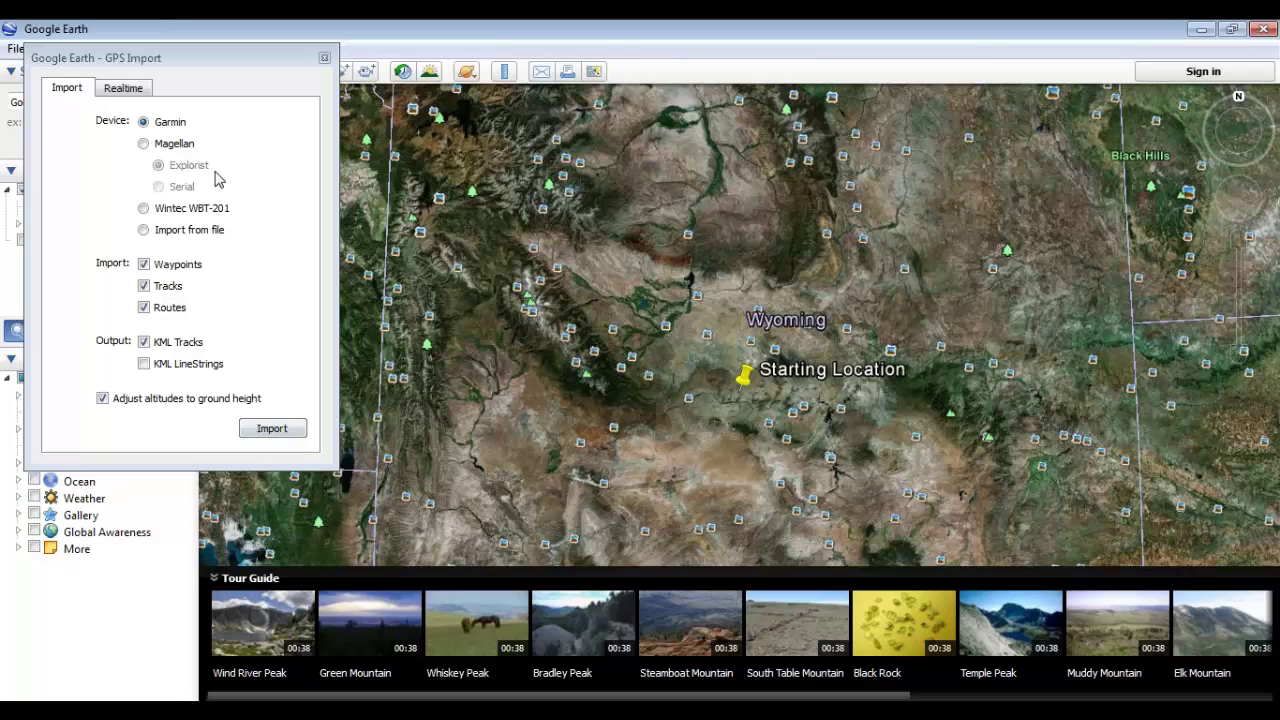
{"action": "left_click", "coordinate": [329, 60]}
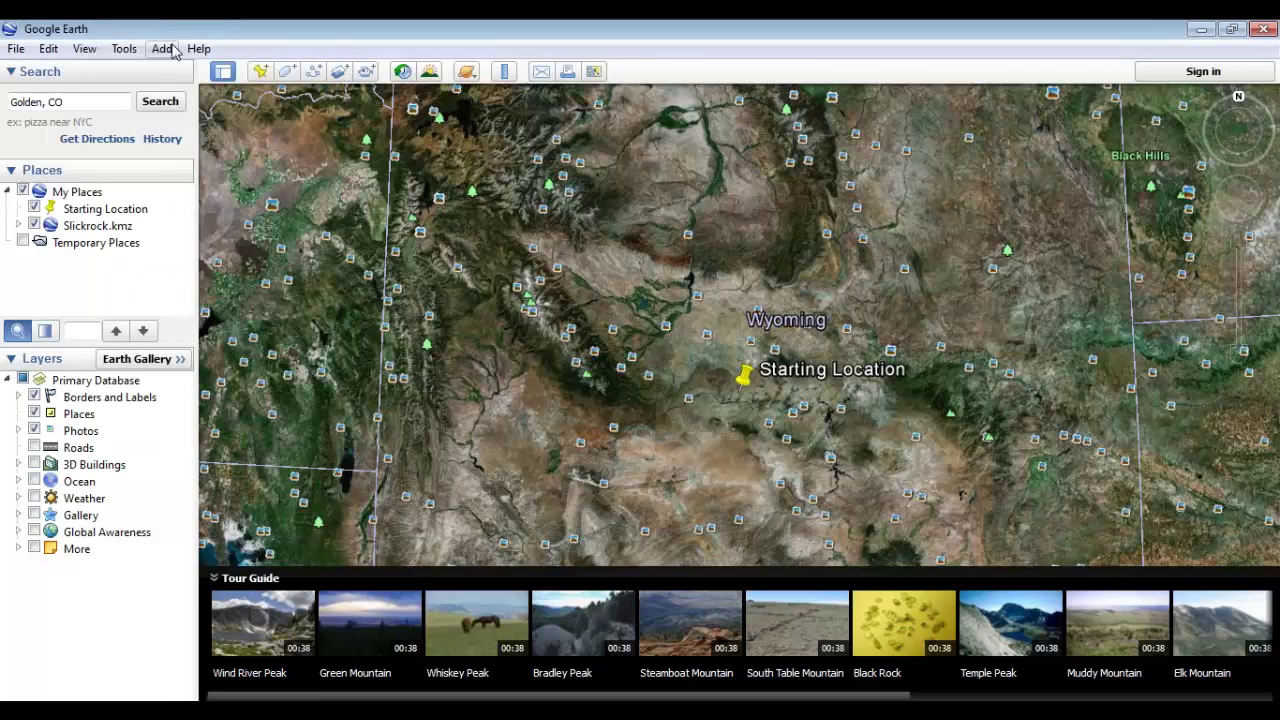
{"action": "left_click", "coordinate": [122, 50]}
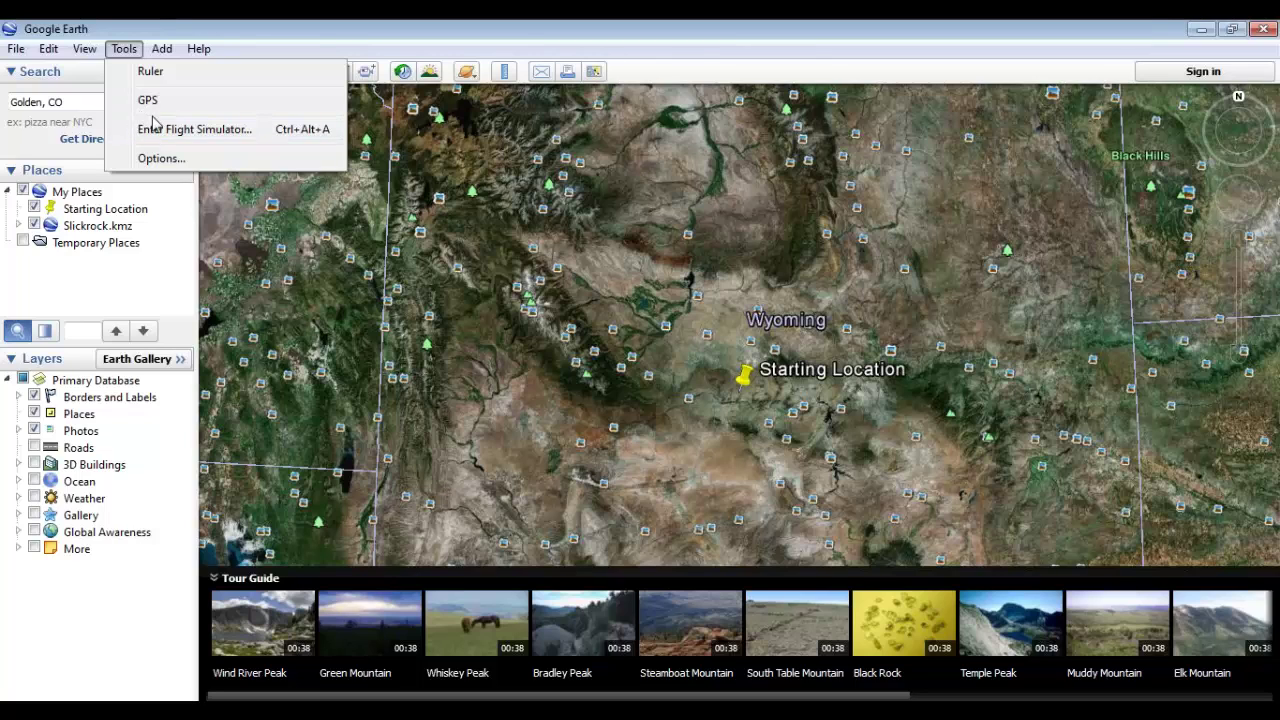
Step: Open Tools > Options, review the 3D View tab, then switch to the General tab
{"action": "left_click", "coordinate": [177, 158]}
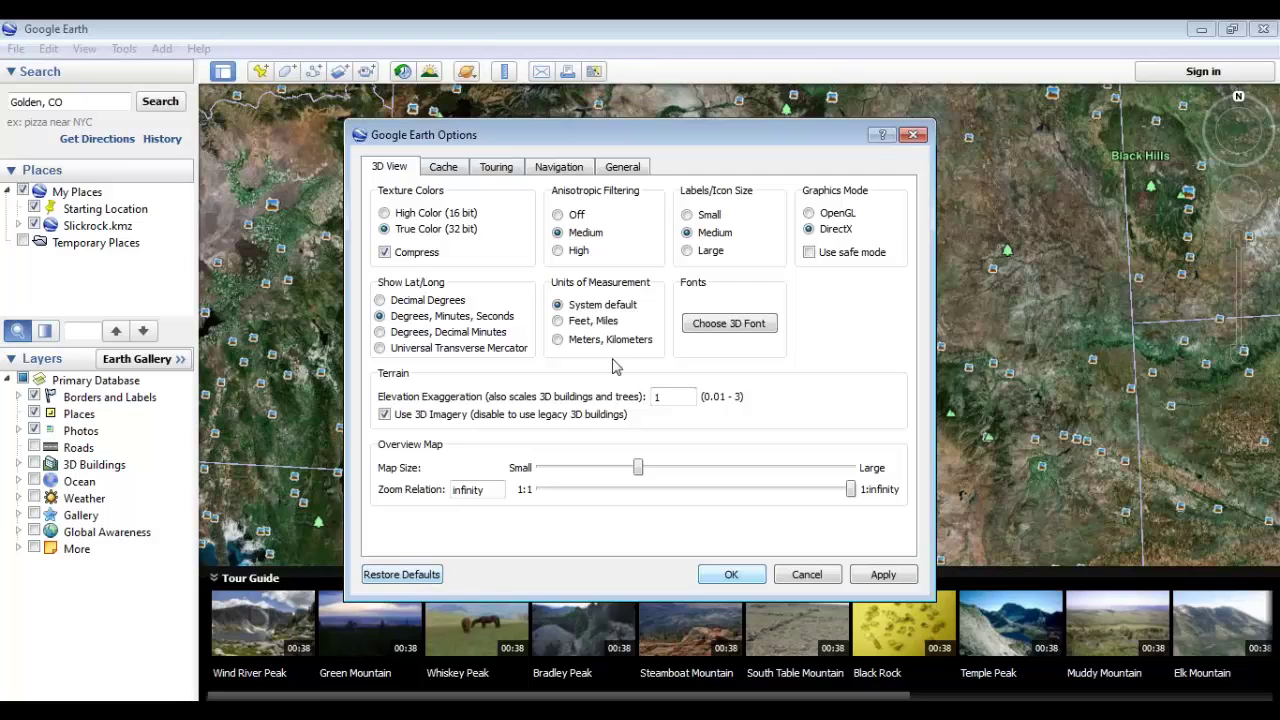
{"action": "left_click", "coordinate": [641, 172]}
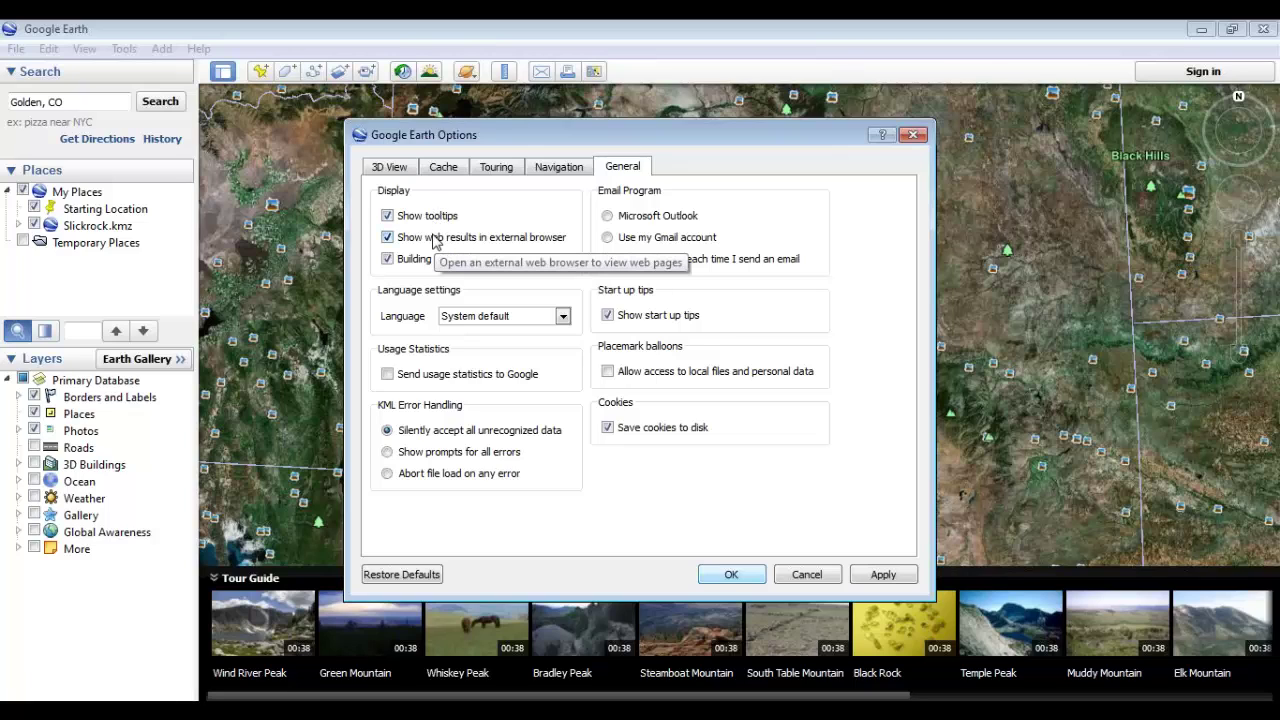
Step: Keep Language at System default, accept the restart notice, and switch to the Navigation tab
{"action": "left_click", "coordinate": [478, 318]}
{"action": "left_click_drag", "start_coordinate": [564, 338], "coordinate": [586, 318]}
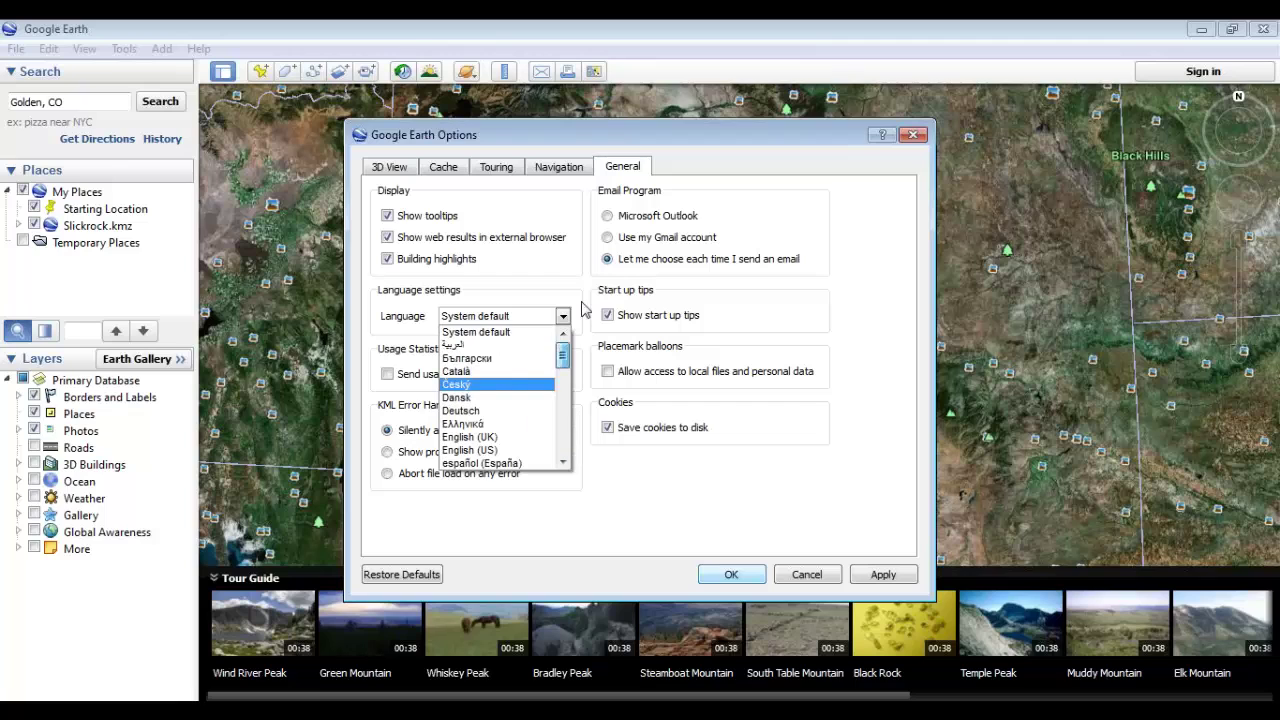
{"action": "left_click", "coordinate": [505, 338]}
{"action": "left_click", "coordinate": [764, 381]}
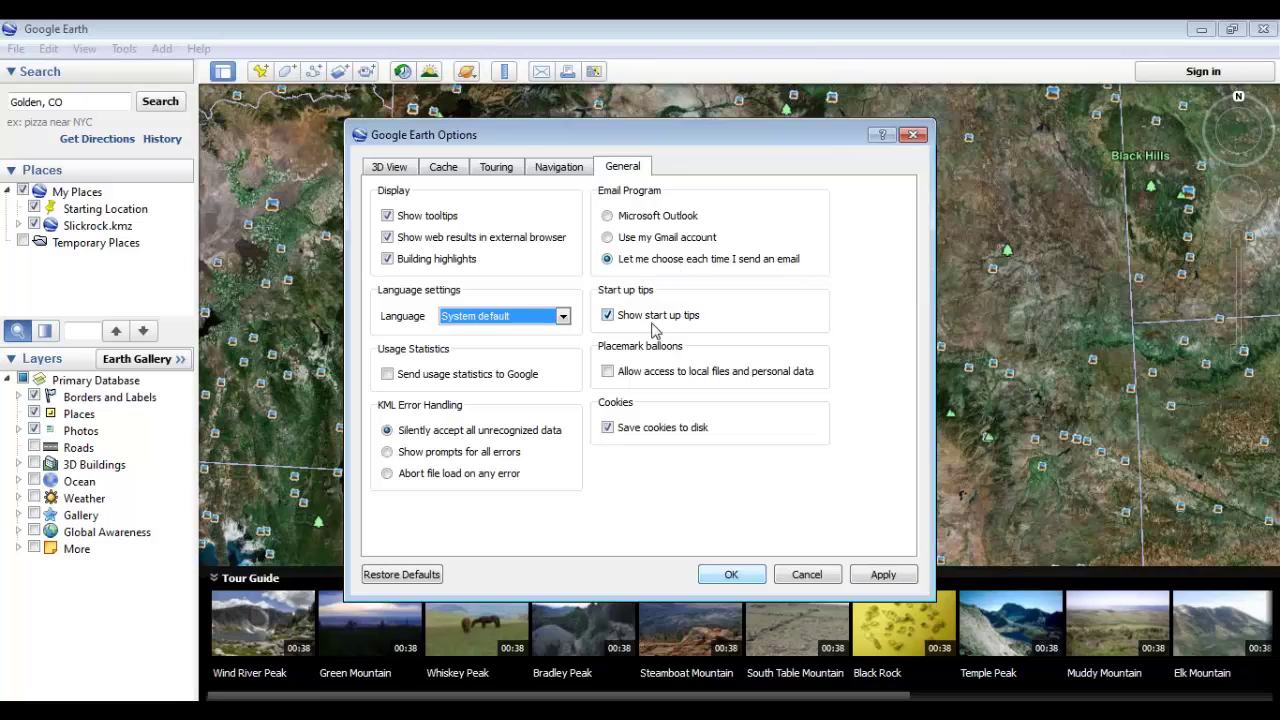
{"action": "left_click", "coordinate": [567, 168]}
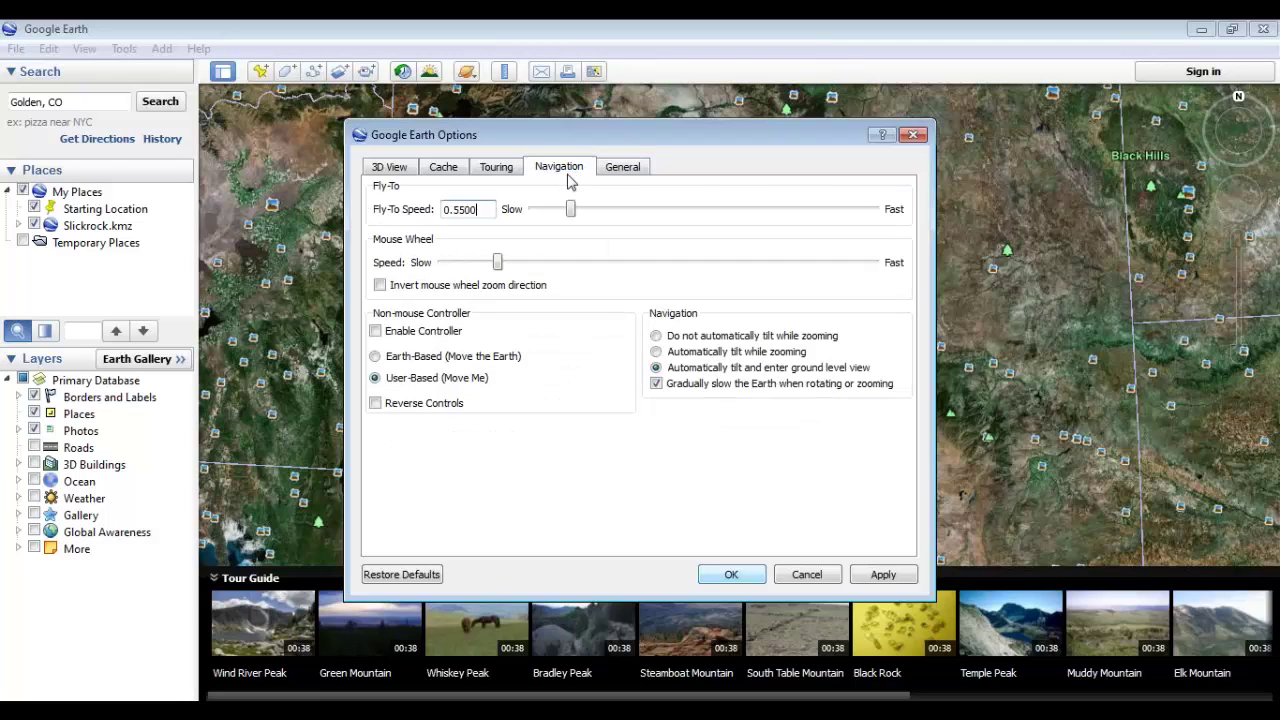
Step: Set Fly-To Speed to 0.4130, raise mouse-wheel speed slightly, then view the Cache tab
{"action": "mouse_move", "coordinate": [570, 210]}
{"action": "left_mouse_down"}
{"action": "mouse_move", "coordinate": [588, 211]}
{"action": "mouse_move", "coordinate": [561, 211]}
{"action": "left_mouse_up"}
{"action": "mouse_move", "coordinate": [498, 263]}
{"action": "left_mouse_down"}
{"action": "mouse_move", "coordinate": [664, 262]}
{"action": "mouse_move", "coordinate": [521, 261]}
{"action": "left_mouse_up"}
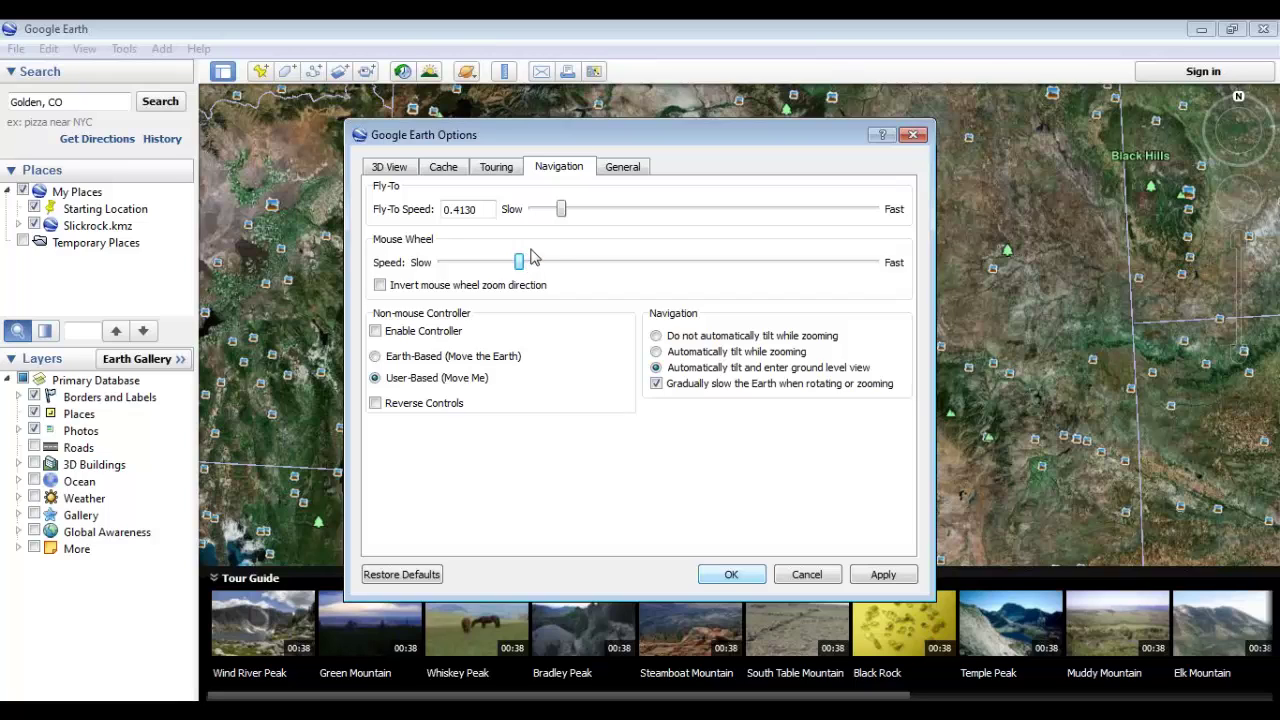
{"action": "left_click", "coordinate": [446, 170]}
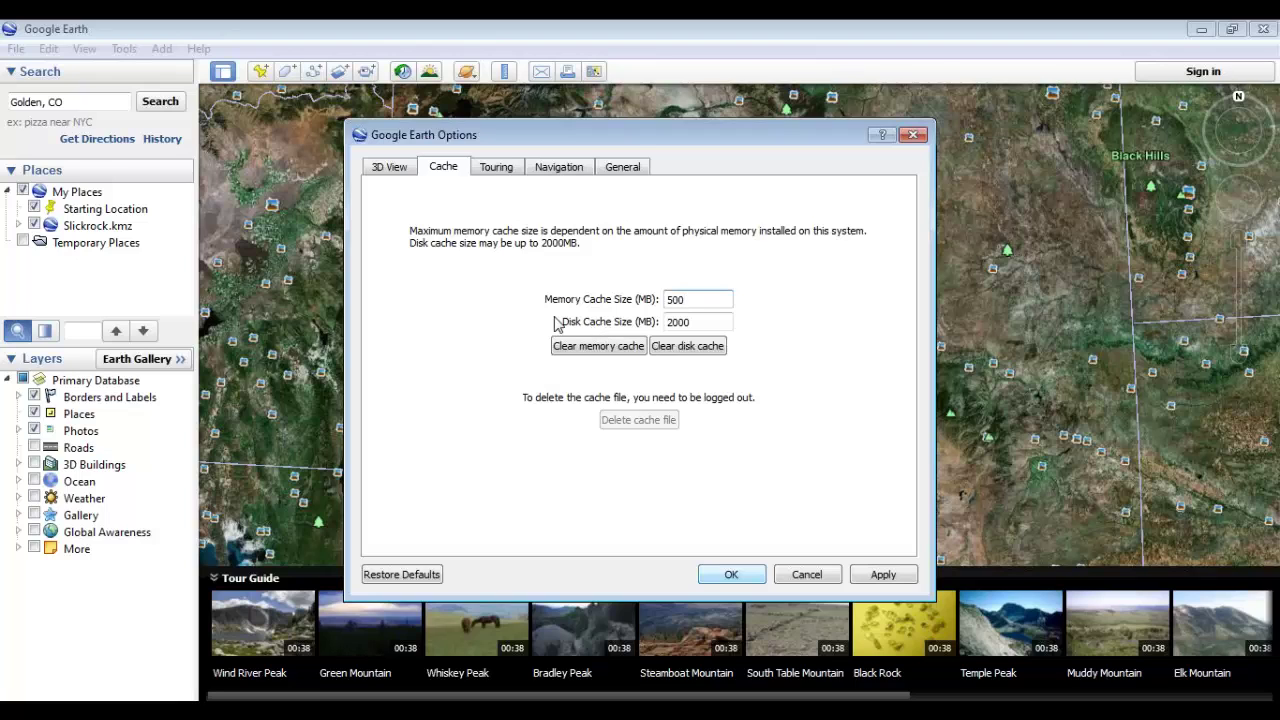
Step: On the 3D View tab, set textures to High Color (16 bit) and anisotropic filtering off, then close Options
{"action": "left_click", "coordinate": [392, 170]}
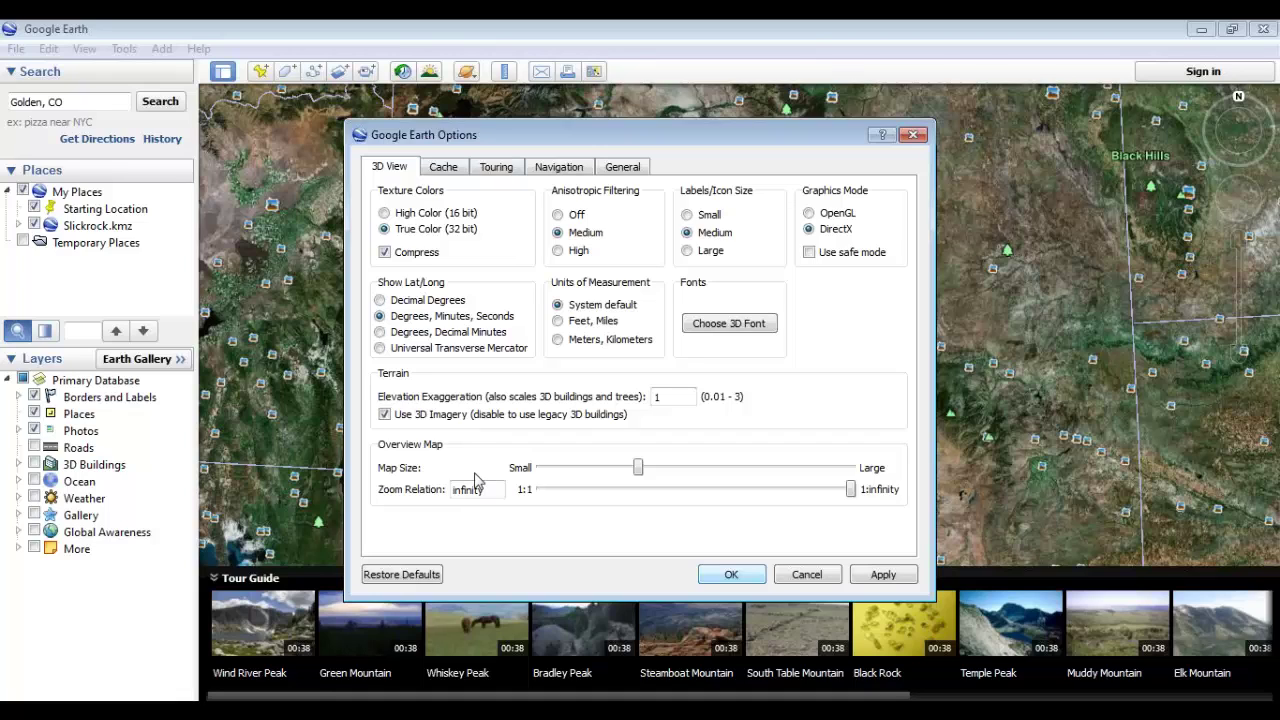
{"action": "left_click", "coordinate": [450, 214]}
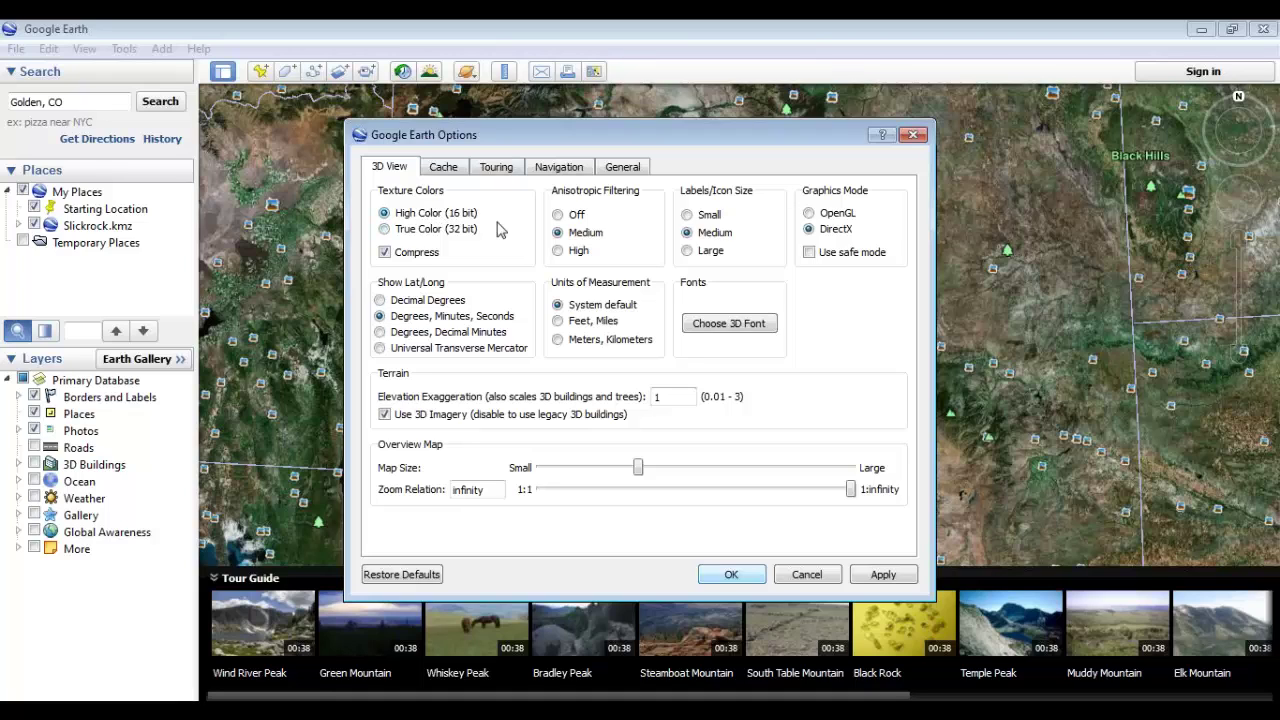
{"action": "left_click", "coordinate": [575, 216]}
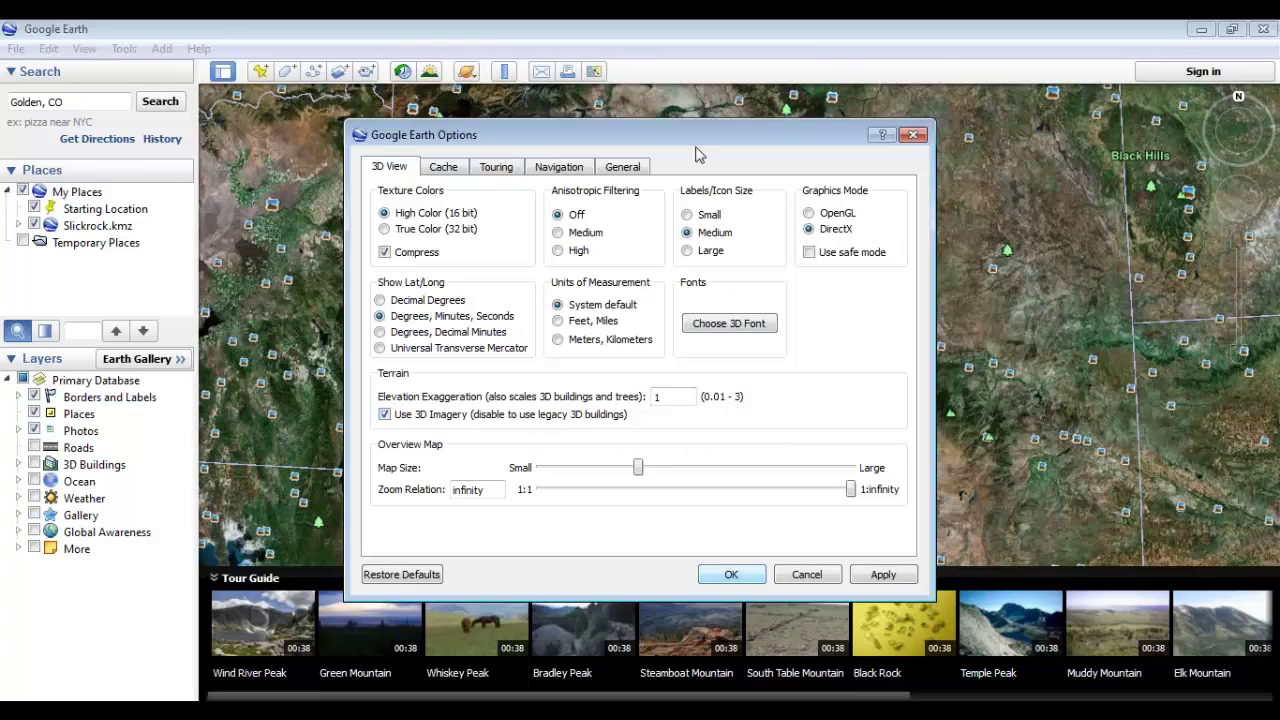
{"action": "left_click_drag", "start_coordinate": [699, 148], "coordinate": [435, 230]}
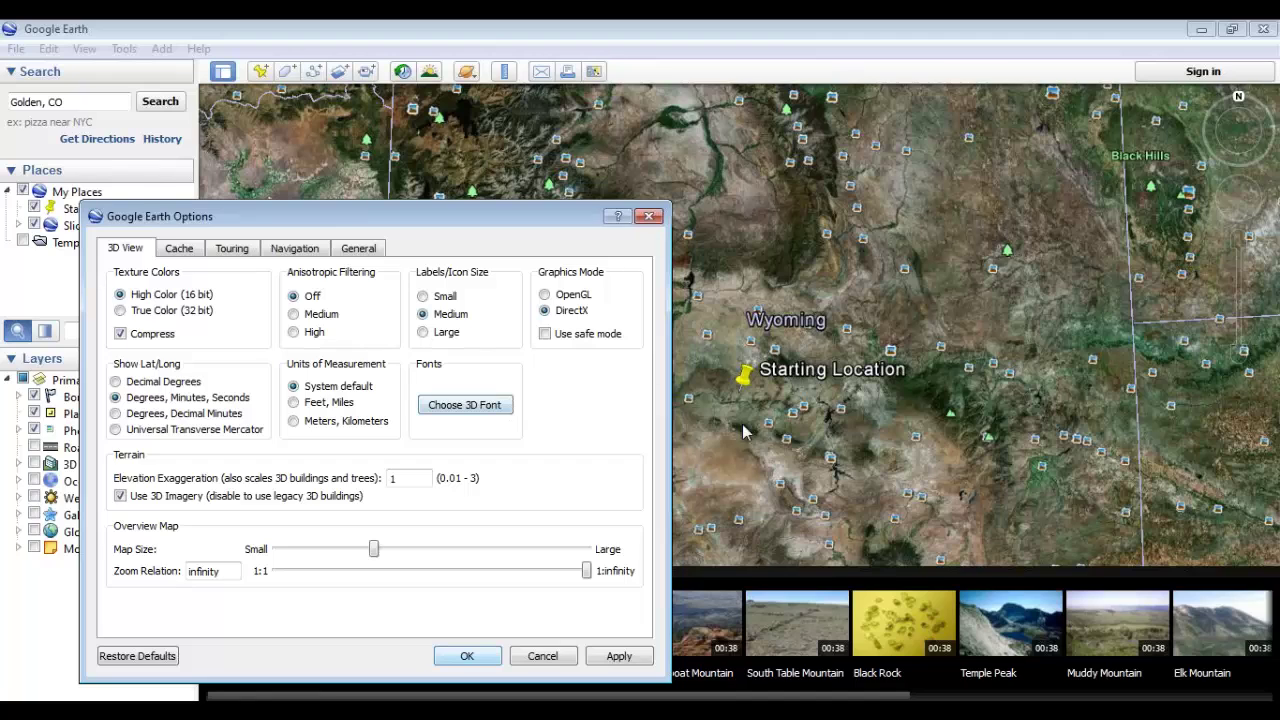
{"action": "left_click", "coordinate": [649, 216]}
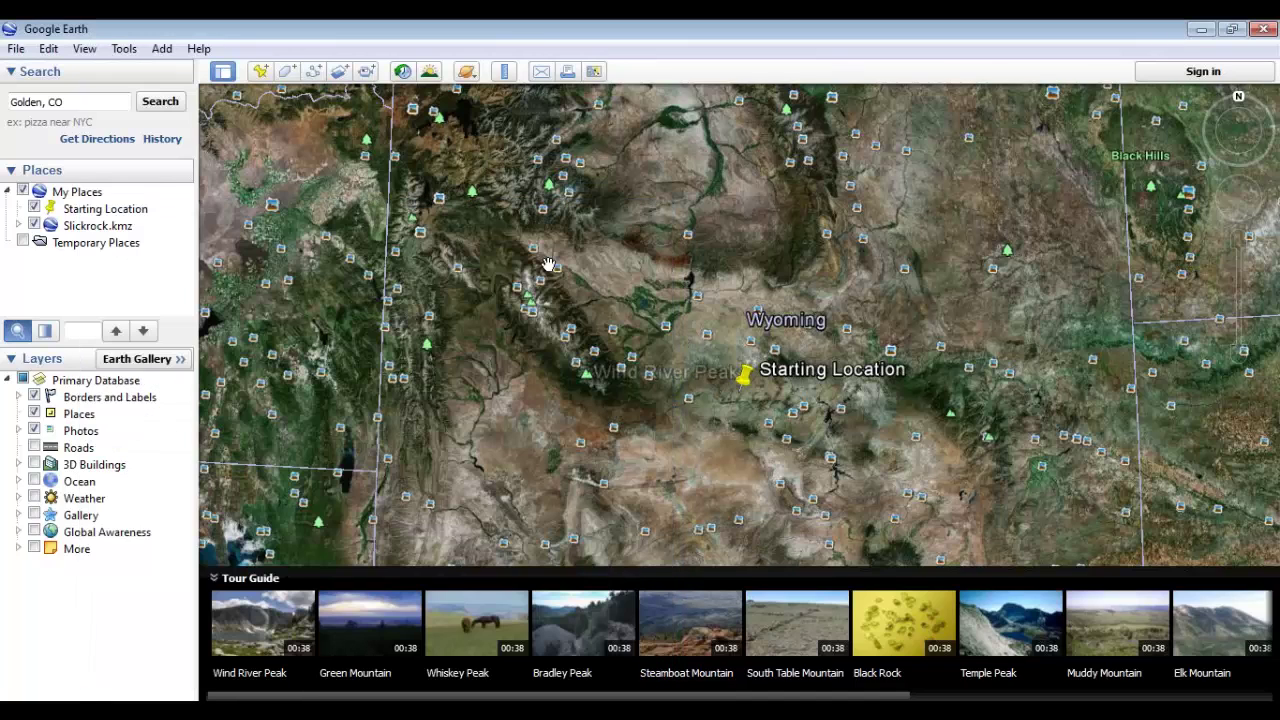
Step: Zoom into the Wind River peaks and tilt to a horizon-level view over the ridges
{"action": "scroll", "coordinate": [583, 317], "scroll_direction": "up", "scroll_amount": 5}
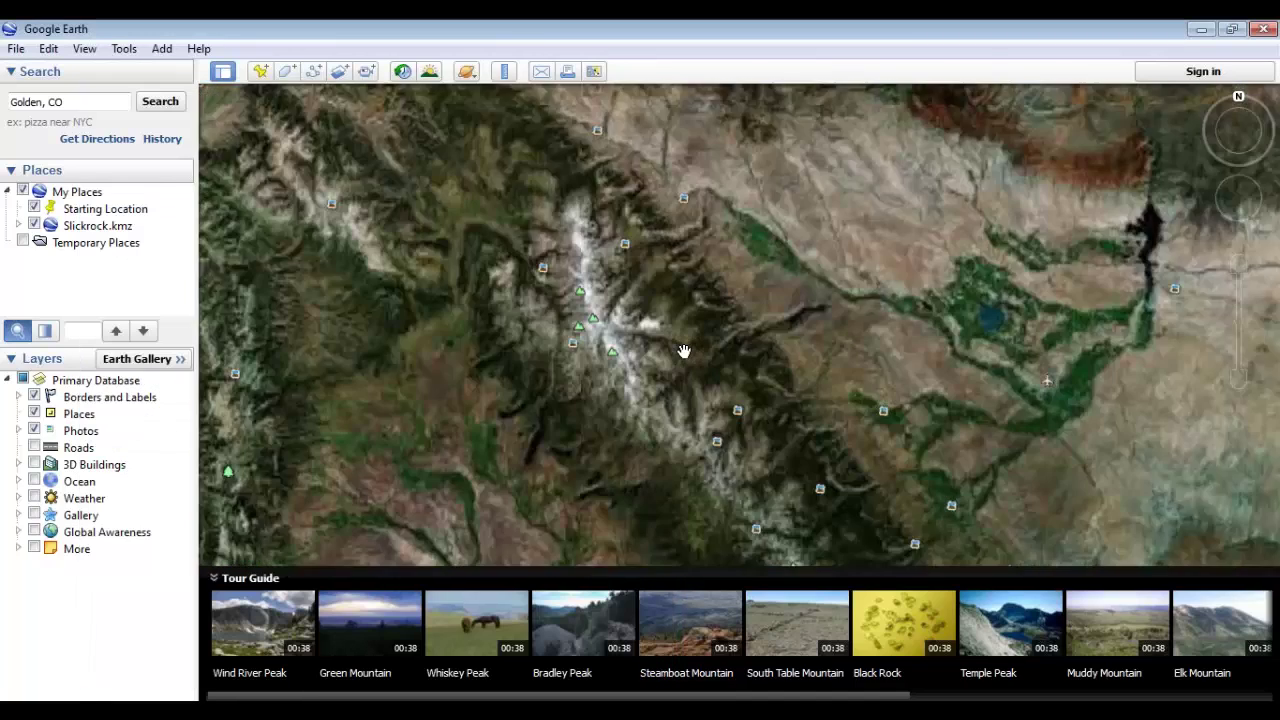
{"action": "scroll", "coordinate": [652, 388], "scroll_direction": "up", "scroll_amount": 3}
{"action": "key", "text": "Caps_Lock"}
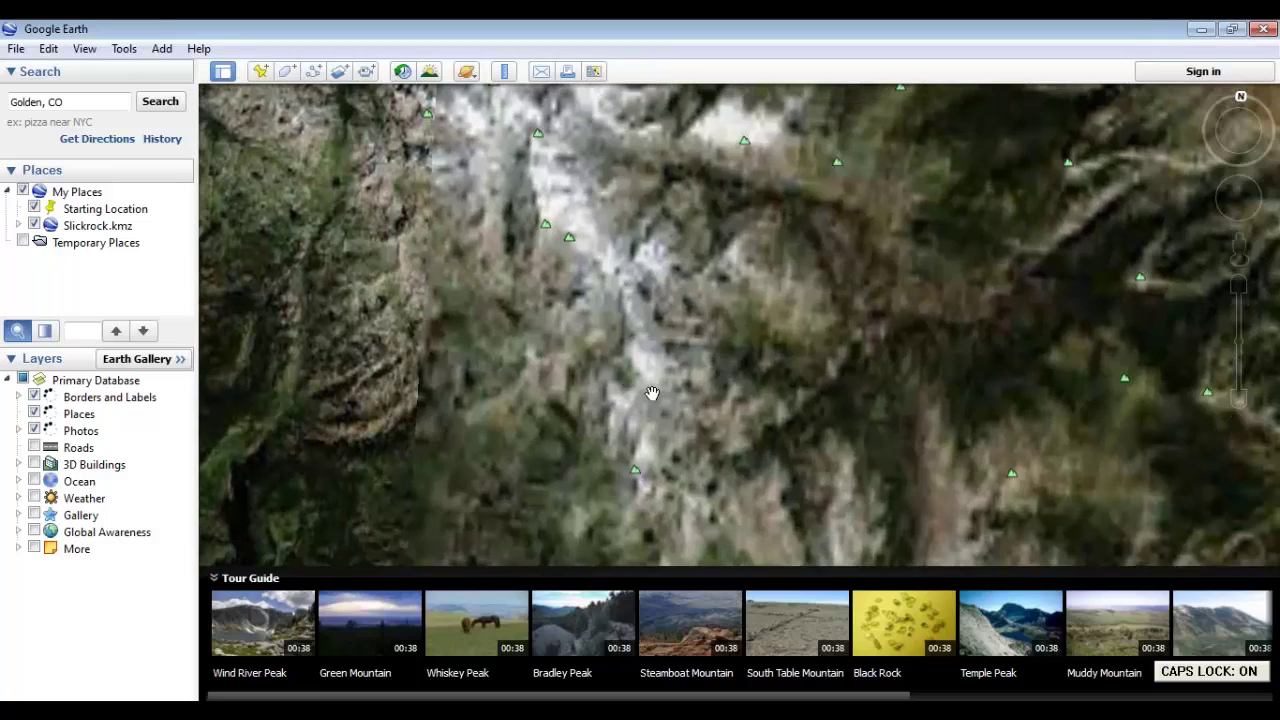
{"action": "middle_click_drag", "start_coordinate": [600, 388], "coordinate": [1206, 103]}
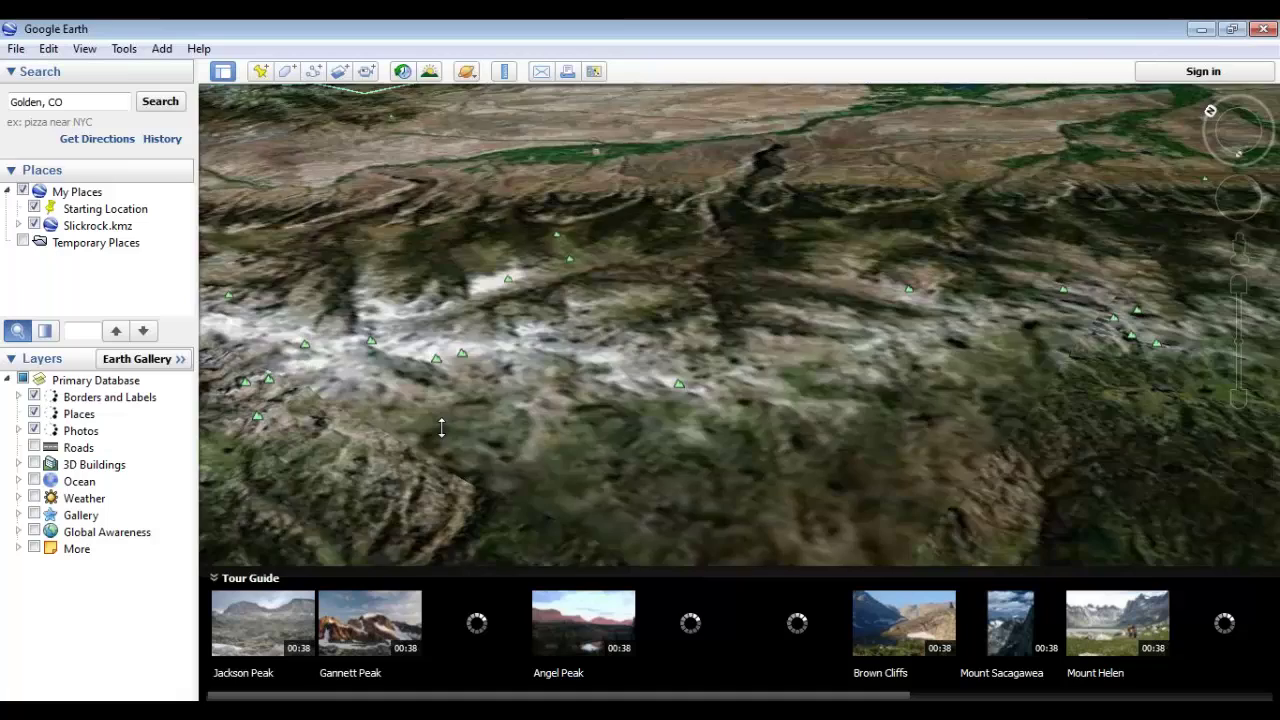
{"action": "middle_click_drag", "start_coordinate": [443, 429], "coordinate": [443, 457]}
{"action": "left_click_drag", "start_coordinate": [443, 457], "coordinate": [487, 218]}
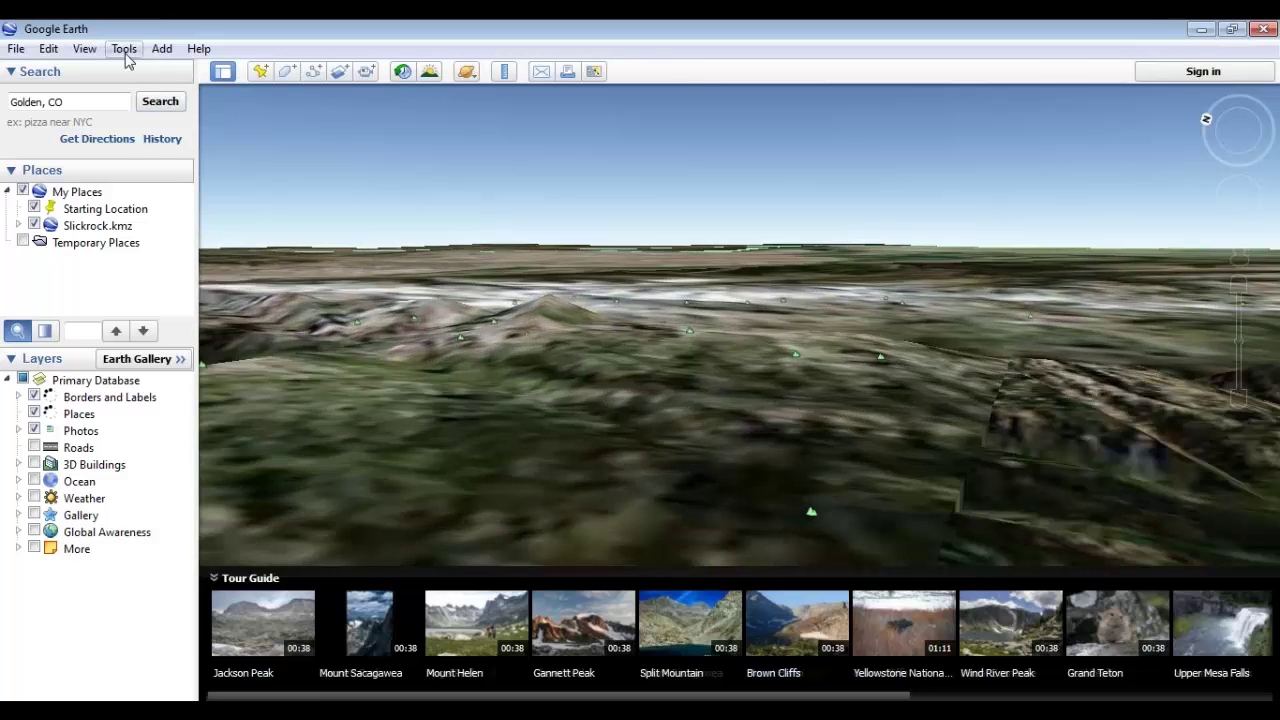
Step: Set the terrain elevation exaggeration to 3 in Options and apply it
{"action": "left_click", "coordinate": [124, 48]}
{"action": "left_click", "coordinate": [178, 159]}
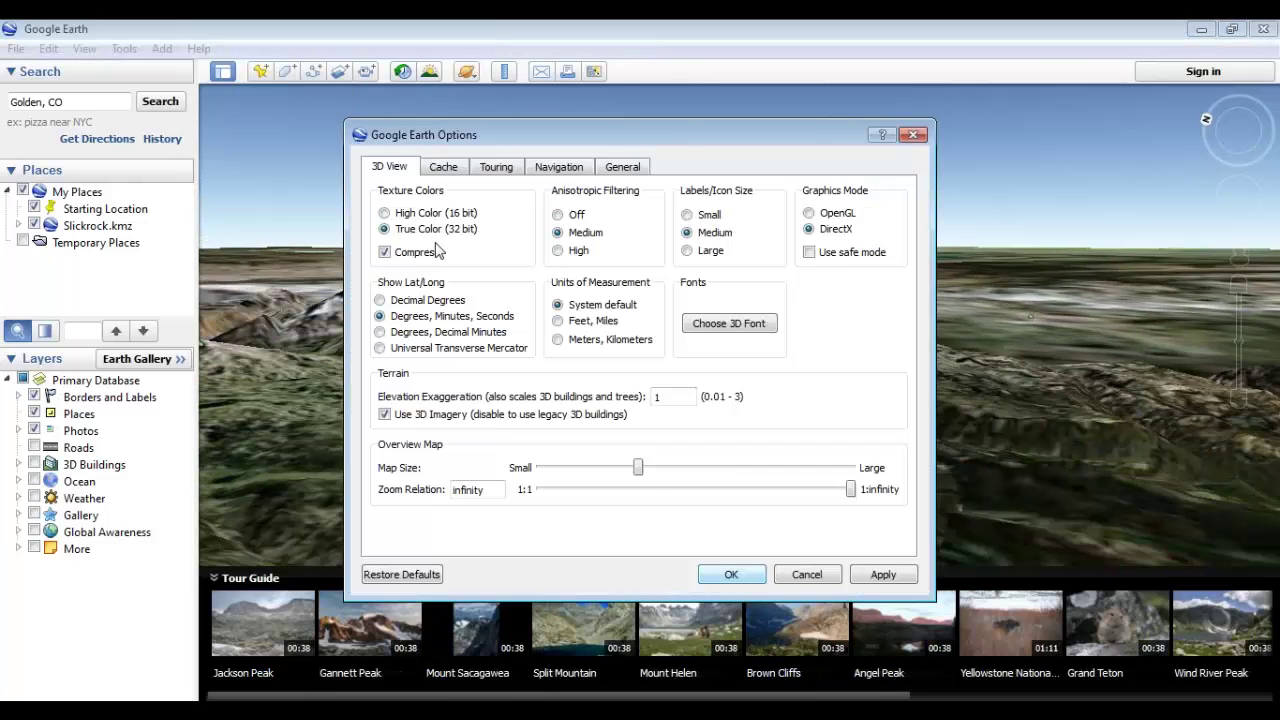
{"action": "left_click_drag", "start_coordinate": [678, 133], "coordinate": [262, 180]}
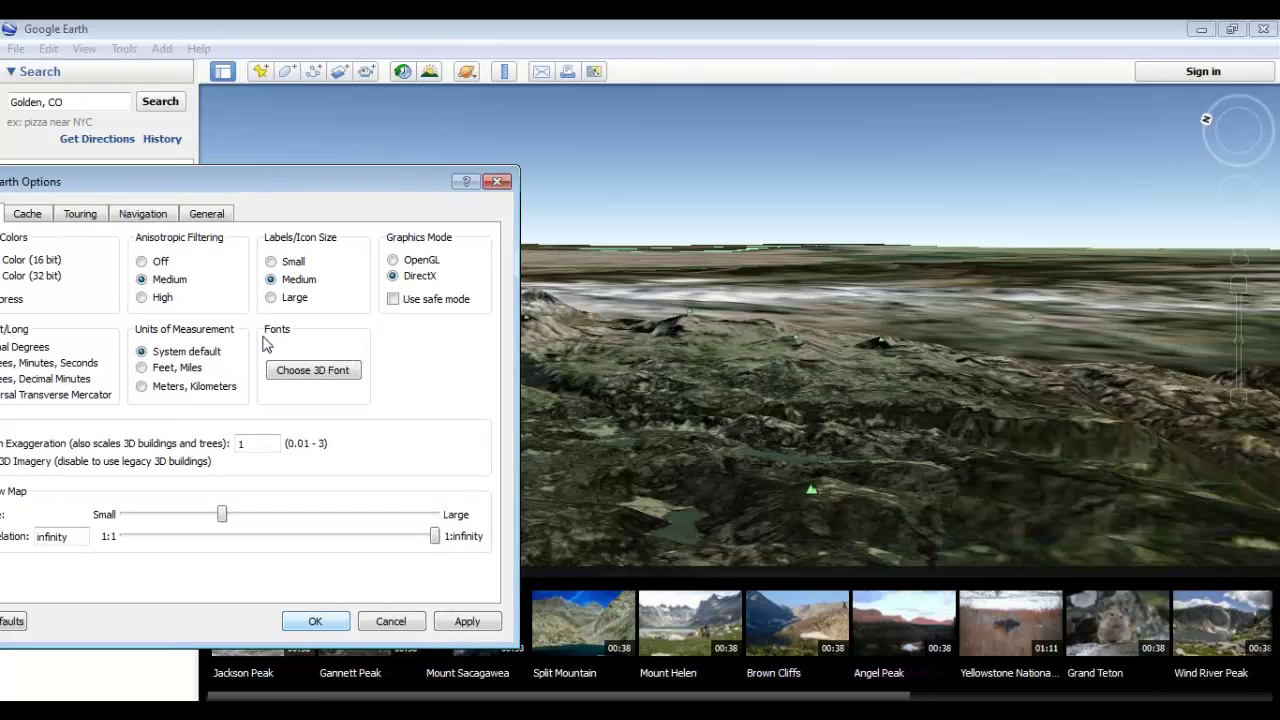
{"action": "key", "text": "BackSpace"}
{"action": "type", "text": "3"}
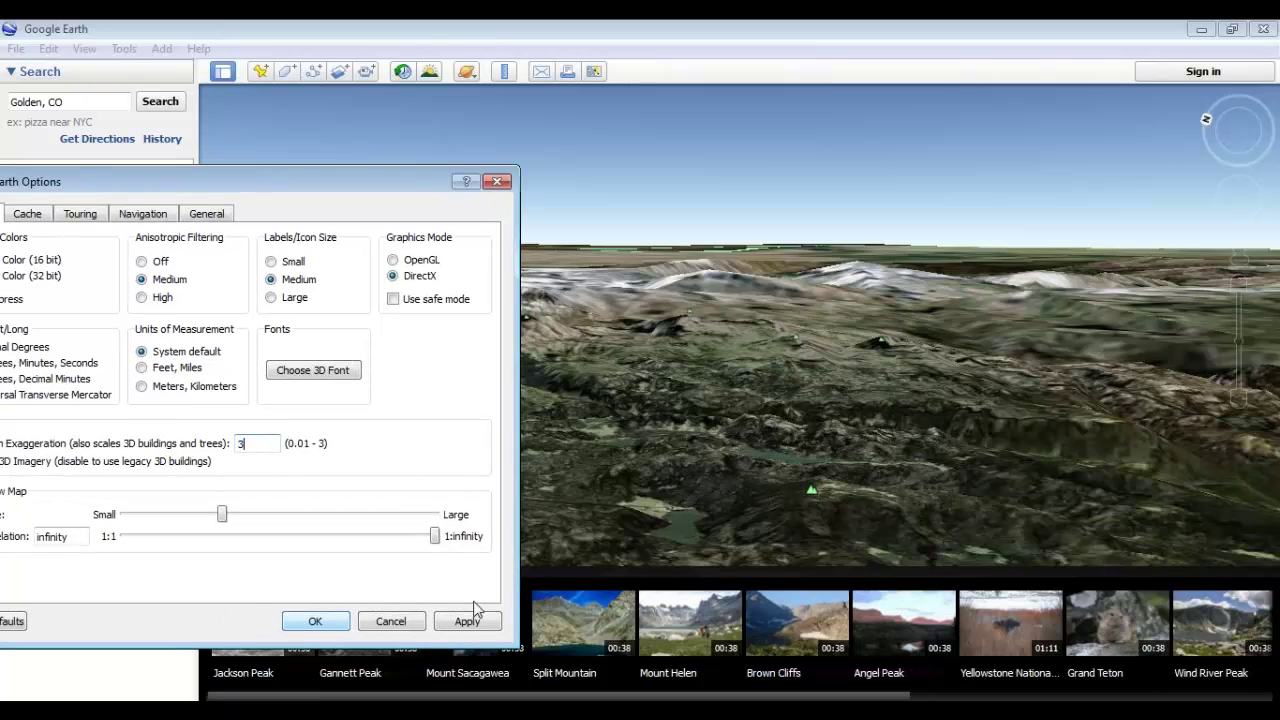
{"action": "left_click", "coordinate": [478, 621]}
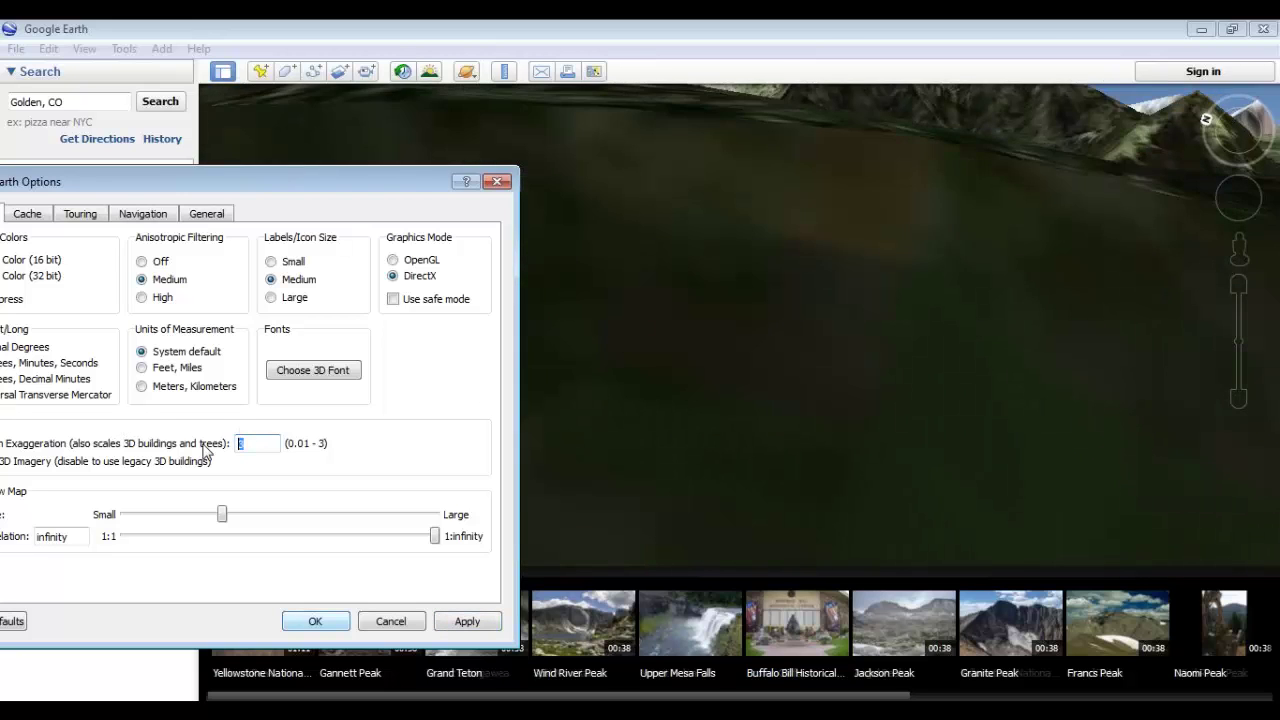
Step: Try an elevation exaggeration of 0.1, then restore defaults to return it to 1
{"action": "left_click_drag", "start_coordinate": [242, 443], "coordinate": [205, 450]}
{"action": "type", "text": "0.1"}
{"action": "left_click", "coordinate": [467, 622]}
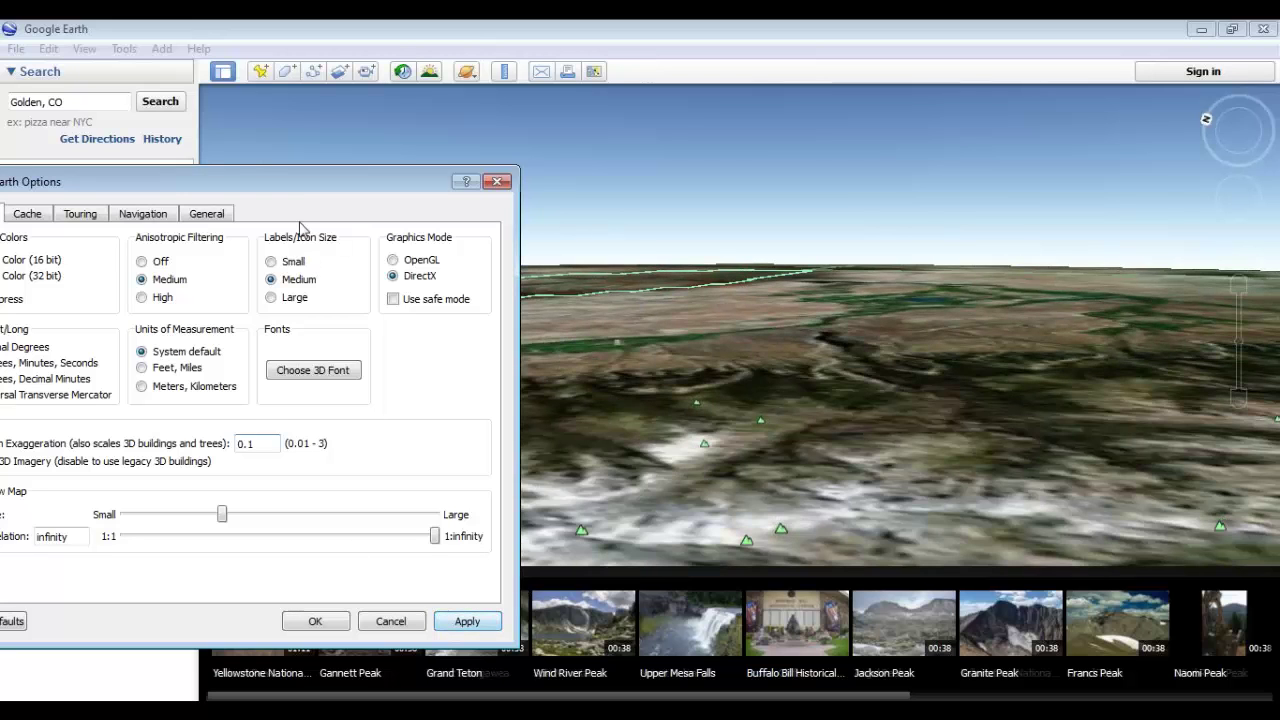
{"action": "left_click_drag", "start_coordinate": [380, 186], "coordinate": [497, 171]}
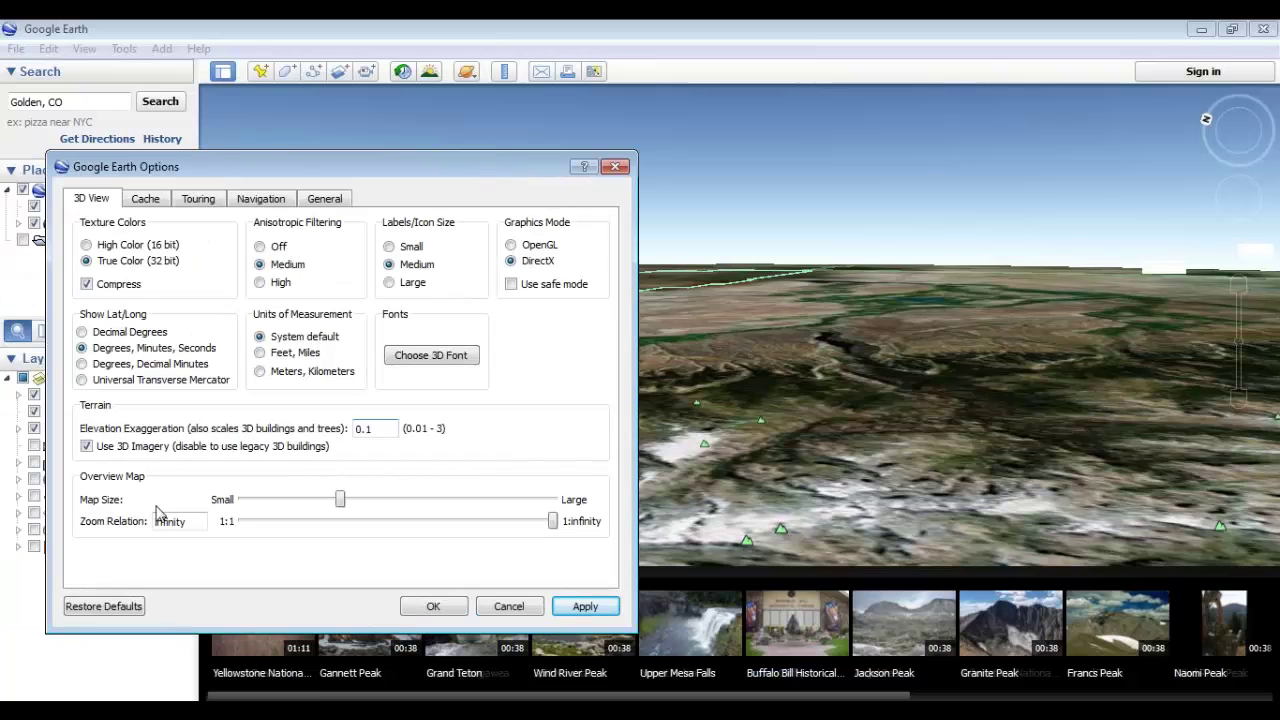
{"action": "left_click", "coordinate": [128, 603]}
{"action": "left_click", "coordinate": [582, 606]}
{"action": "left_click", "coordinate": [433, 610]}
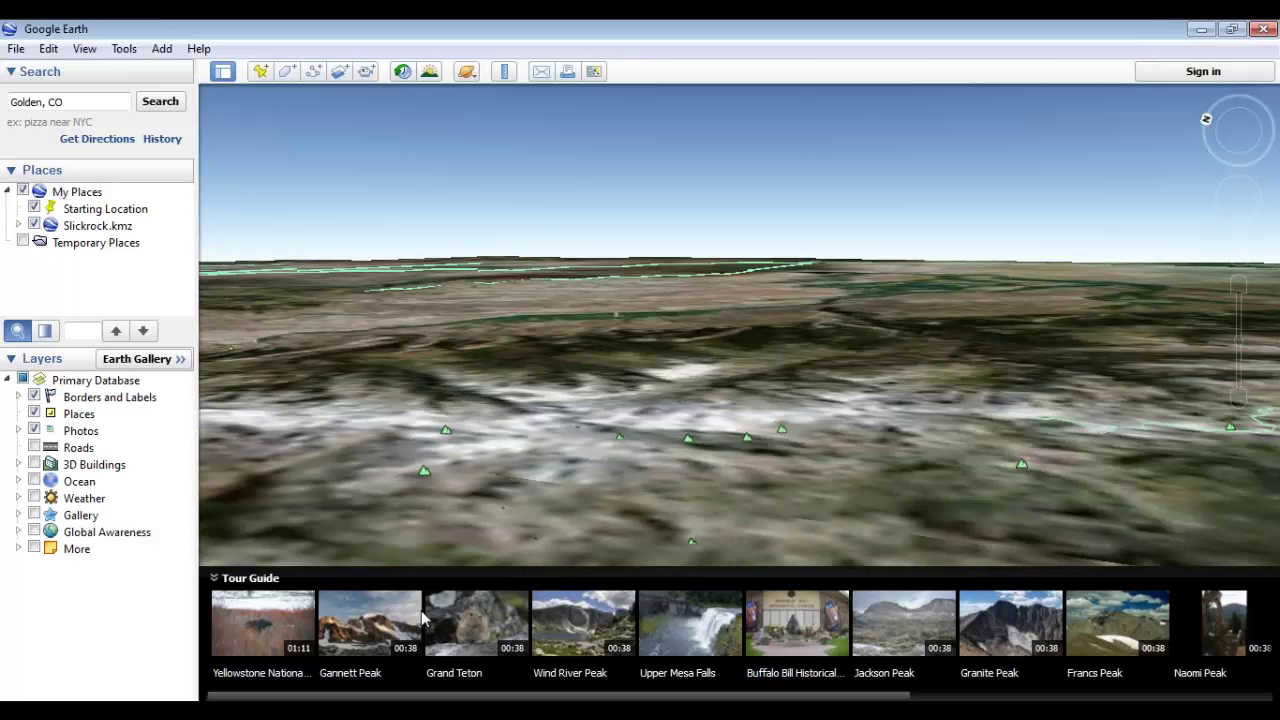
Step: Hide the Tour Guide strip and show the overview map and status bar
{"action": "left_click", "coordinate": [124, 48]}
{"action": "left_click", "coordinate": [157, 158]}
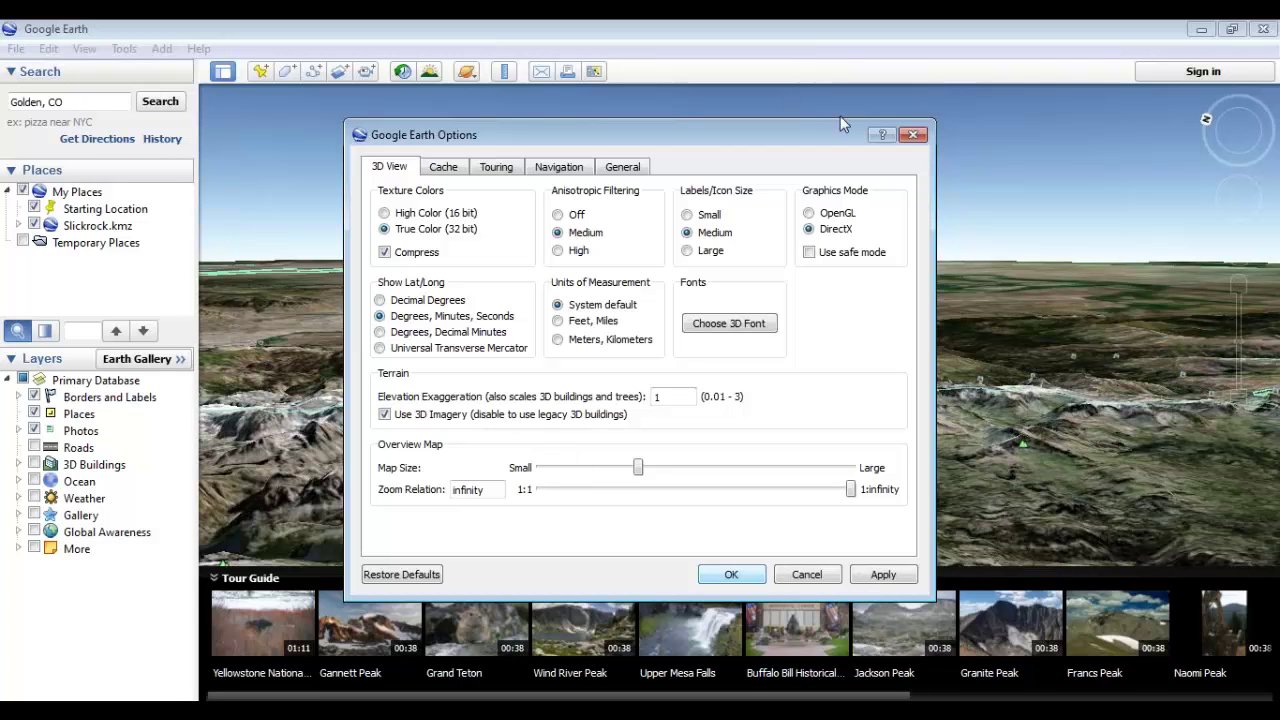
{"action": "left_click", "coordinate": [913, 134]}
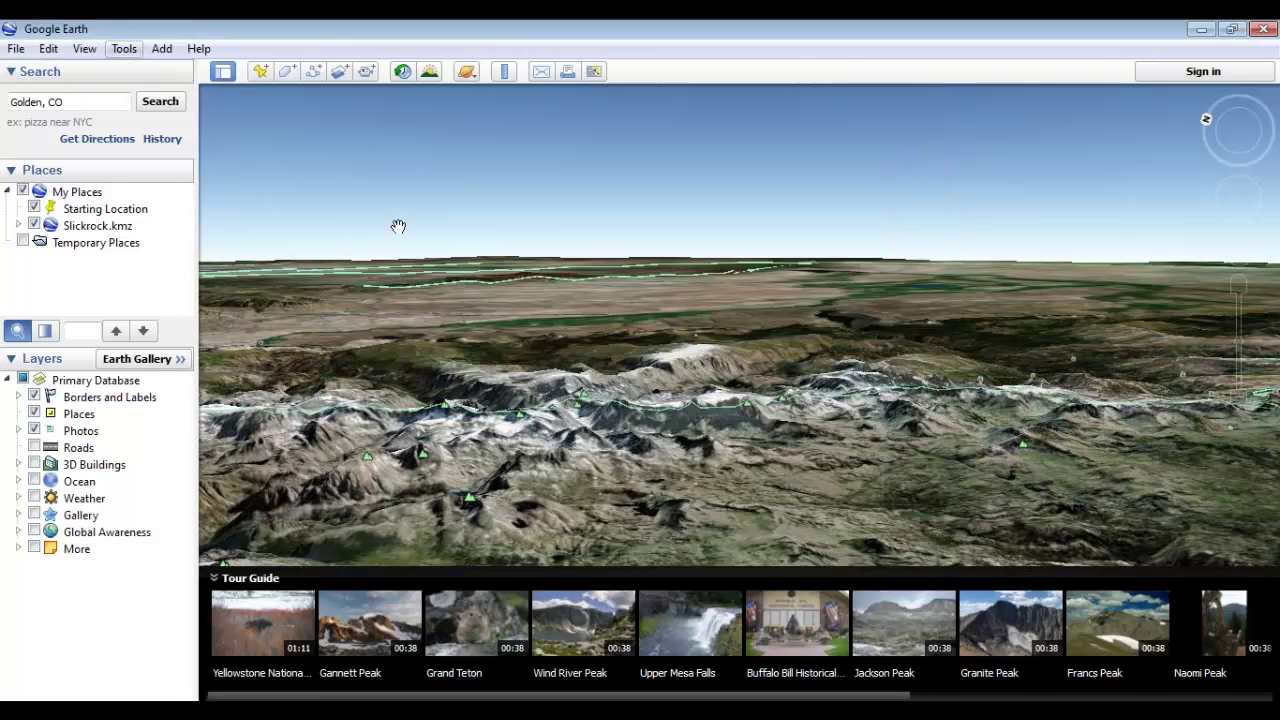
{"action": "left_click", "coordinate": [251, 578]}
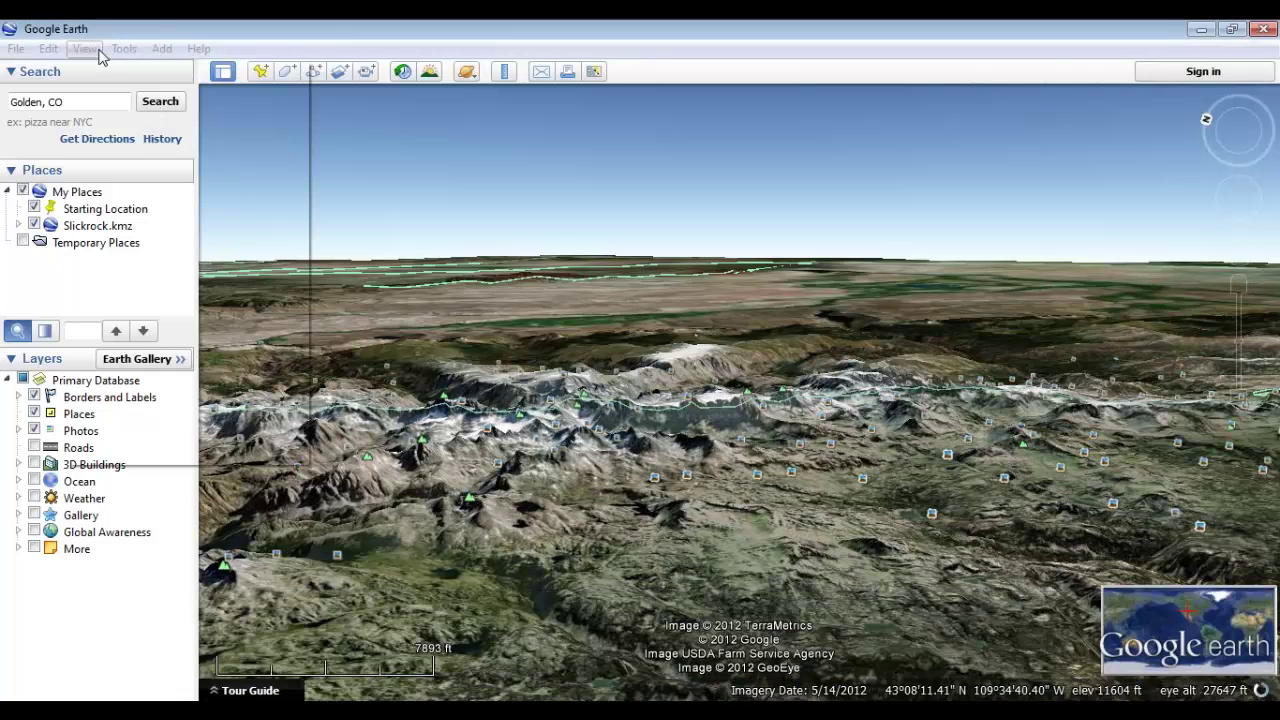
{"action": "left_click", "coordinate": [85, 48]}
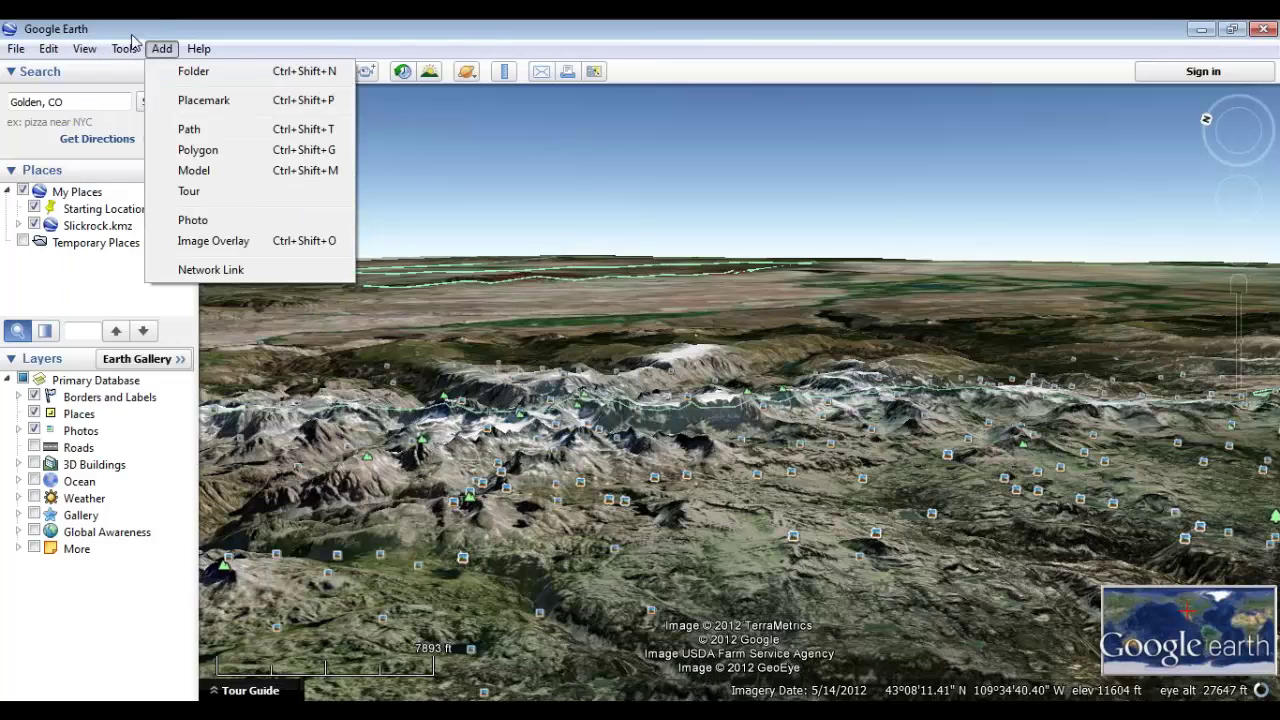
Step: Enlarge the overview map size and set its zoom relation to 3.6 in Options
{"action": "mouse_move", "coordinate": [126, 50]}
{"action": "left_click", "coordinate": [161, 158]}
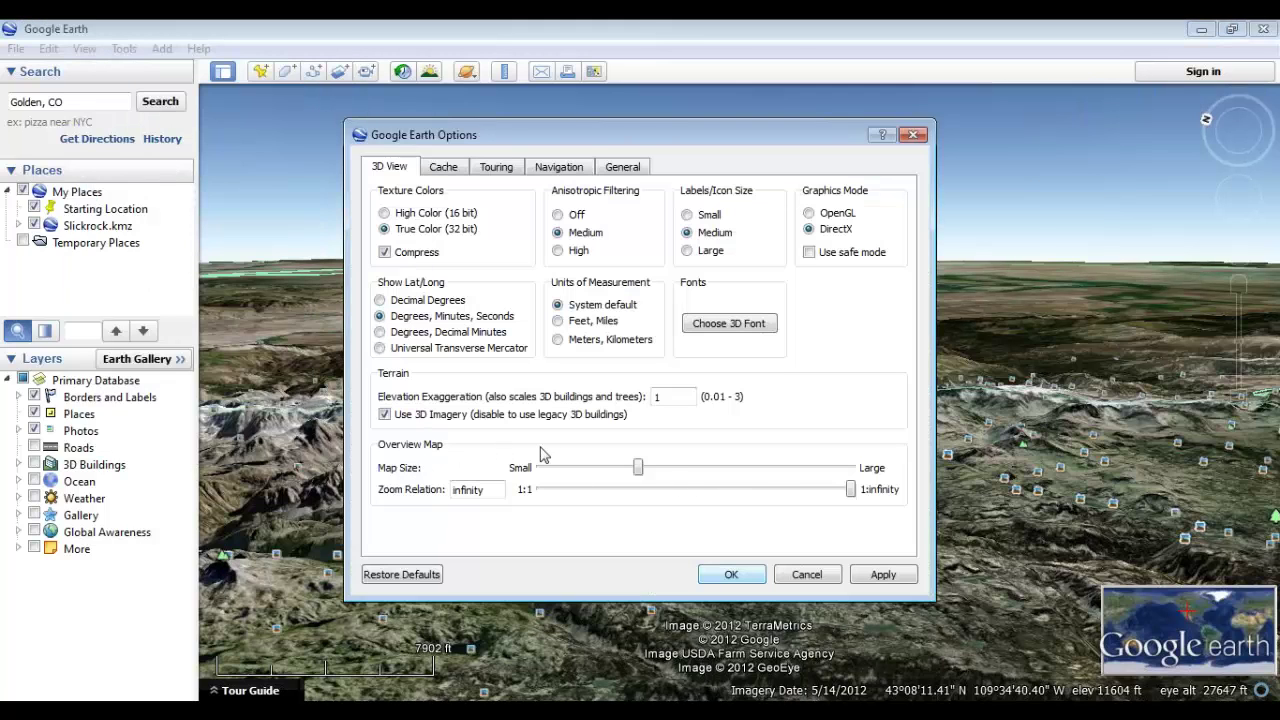
{"action": "left_click_drag", "start_coordinate": [638, 467], "coordinate": [800, 467]}
{"action": "left_click", "coordinate": [909, 579]}
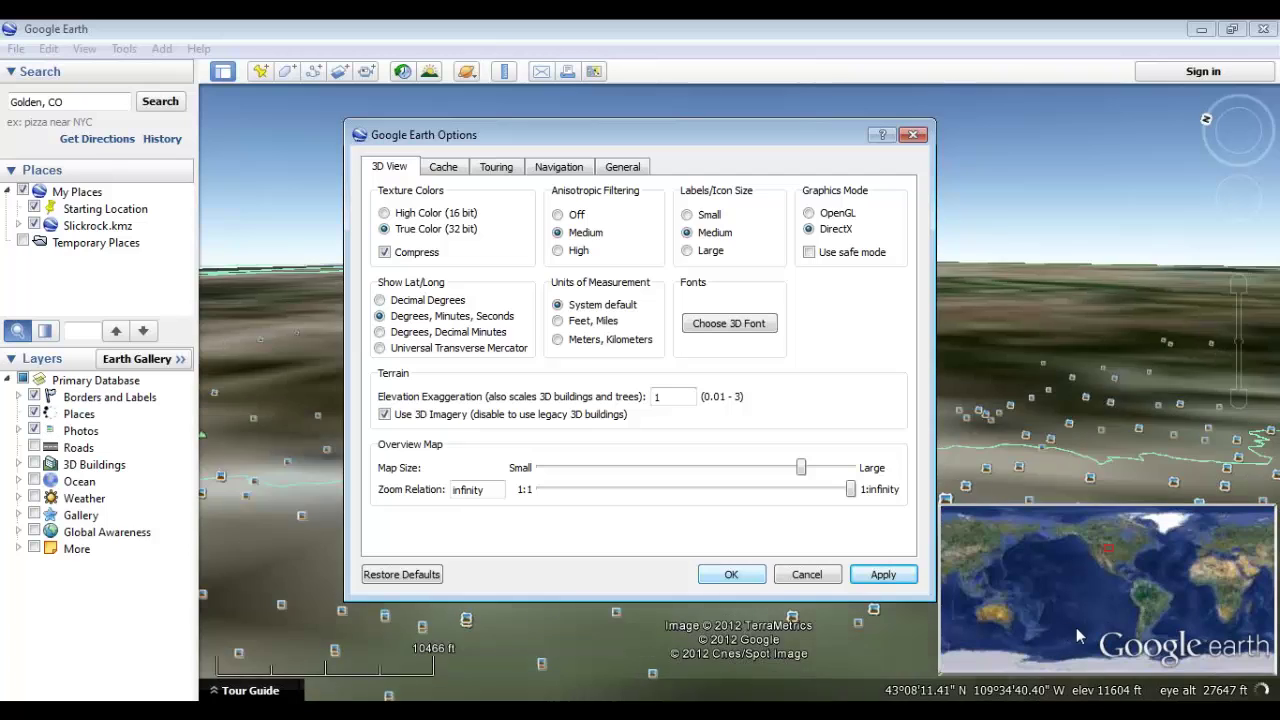
{"action": "left_click_drag", "start_coordinate": [851, 491], "coordinate": [566, 492]}
{"action": "left_click", "coordinate": [883, 574]}
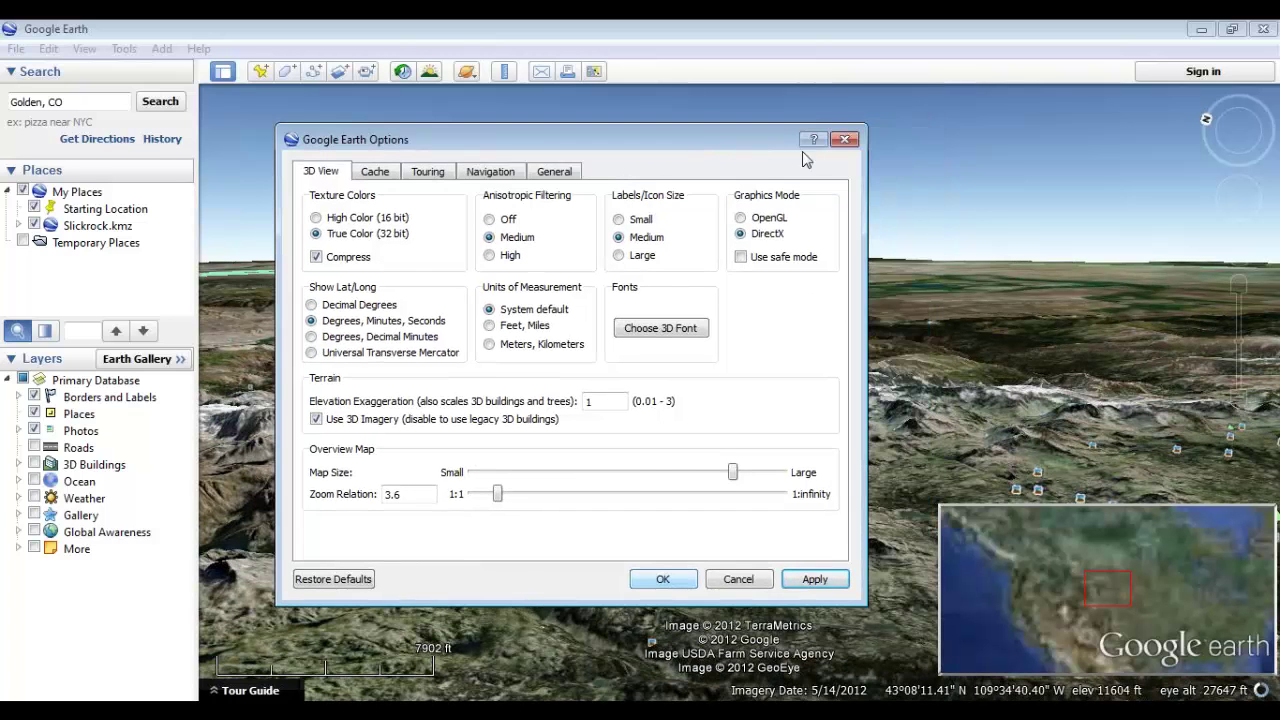
{"action": "key", "text": "Escape"}
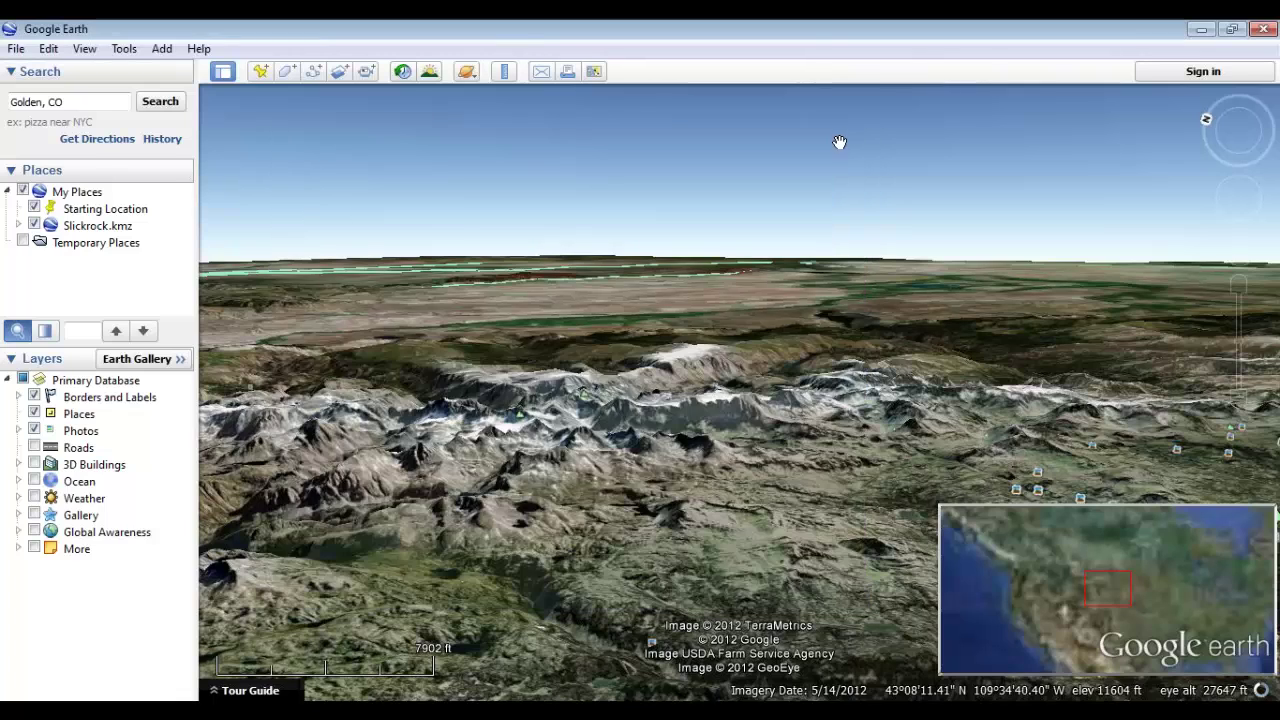
Step: Open the Google Earth Community forum from the Help menu
{"action": "left_click", "coordinate": [205, 50]}
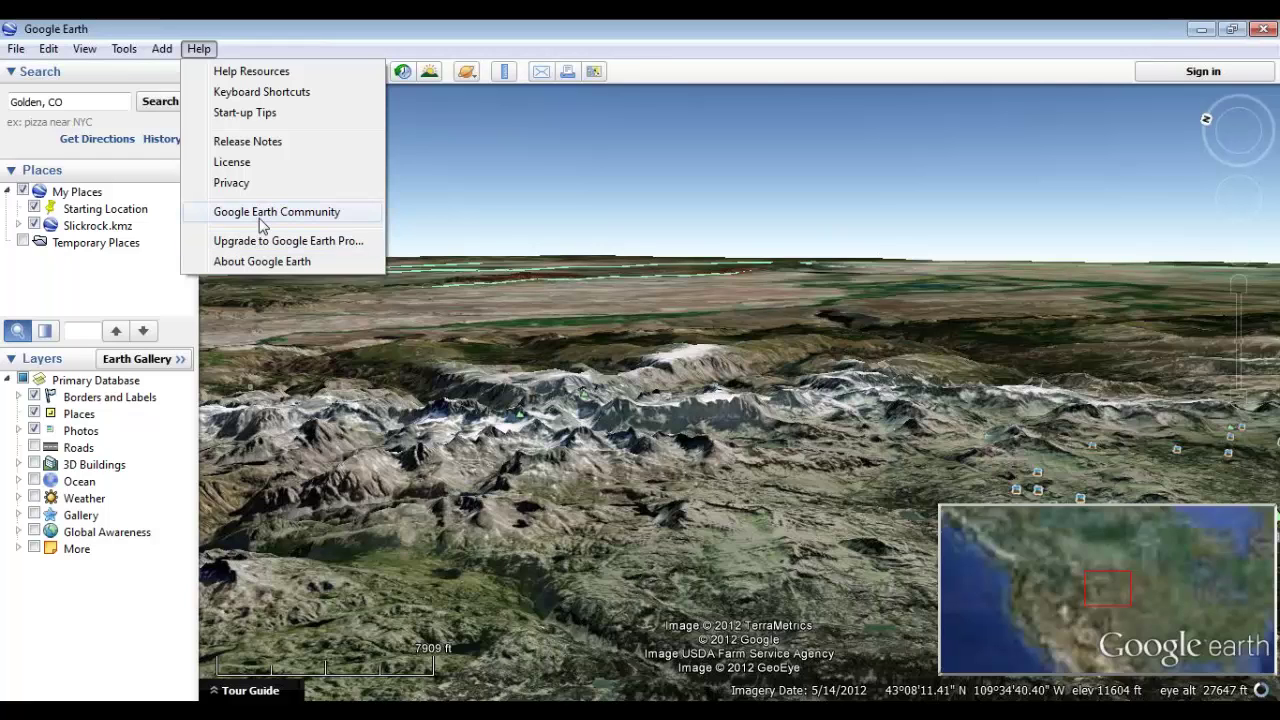
{"action": "left_click", "coordinate": [259, 216]}
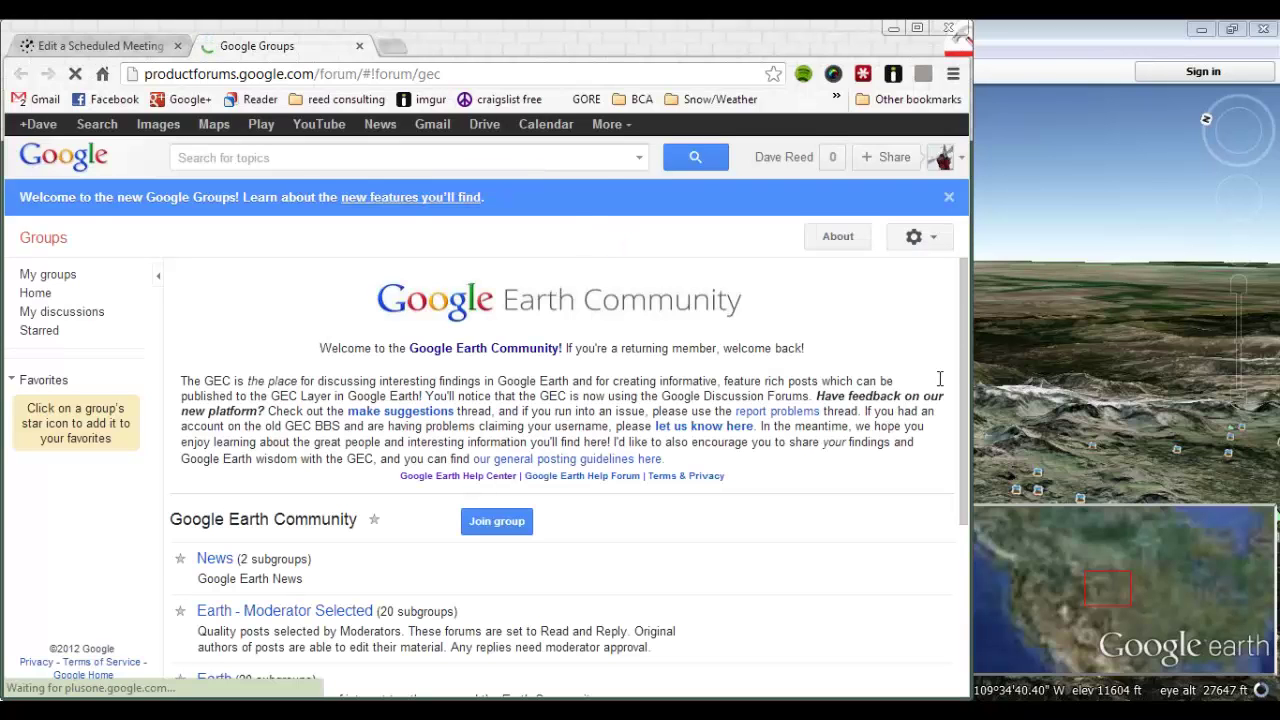
Step: Scroll down slightly through the Google Earth Community forum page
{"action": "left_click_drag", "start_coordinate": [961, 324], "coordinate": [960, 444]}
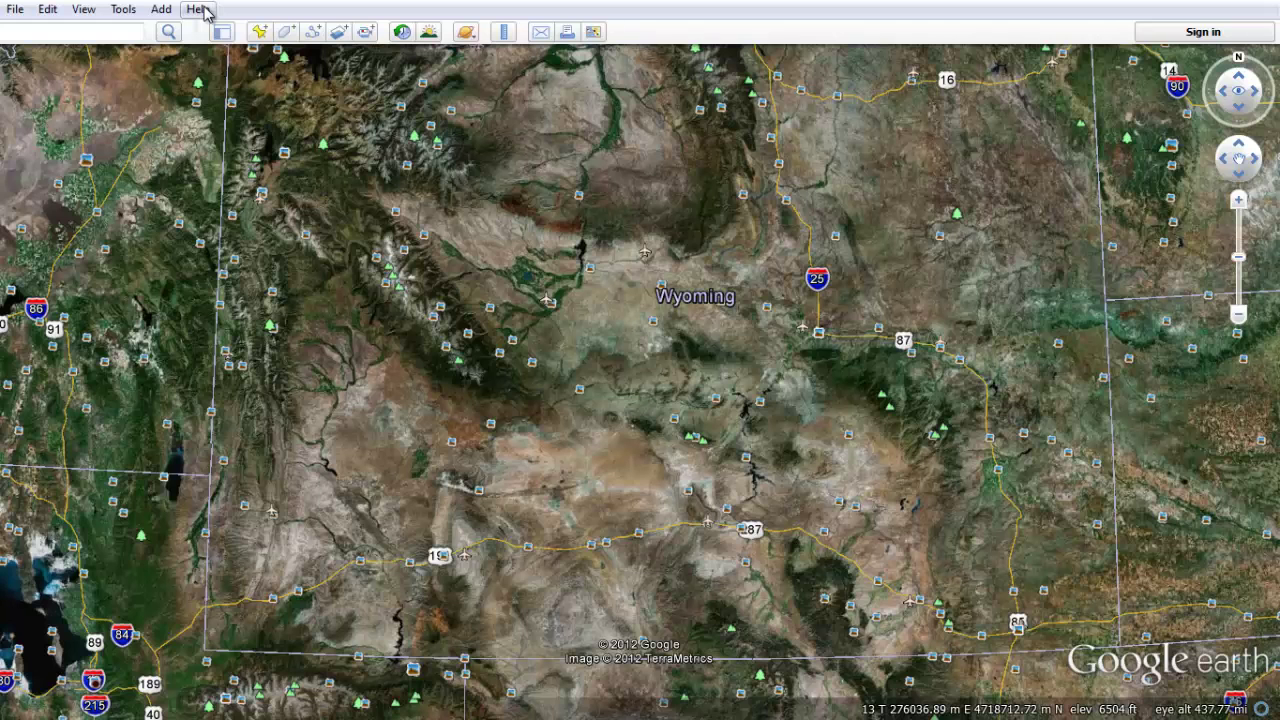
Step: View the About Google Earth details showing version 7.0.1.8244 beta, then dismiss them
{"action": "left_click", "coordinate": [200, 10]}
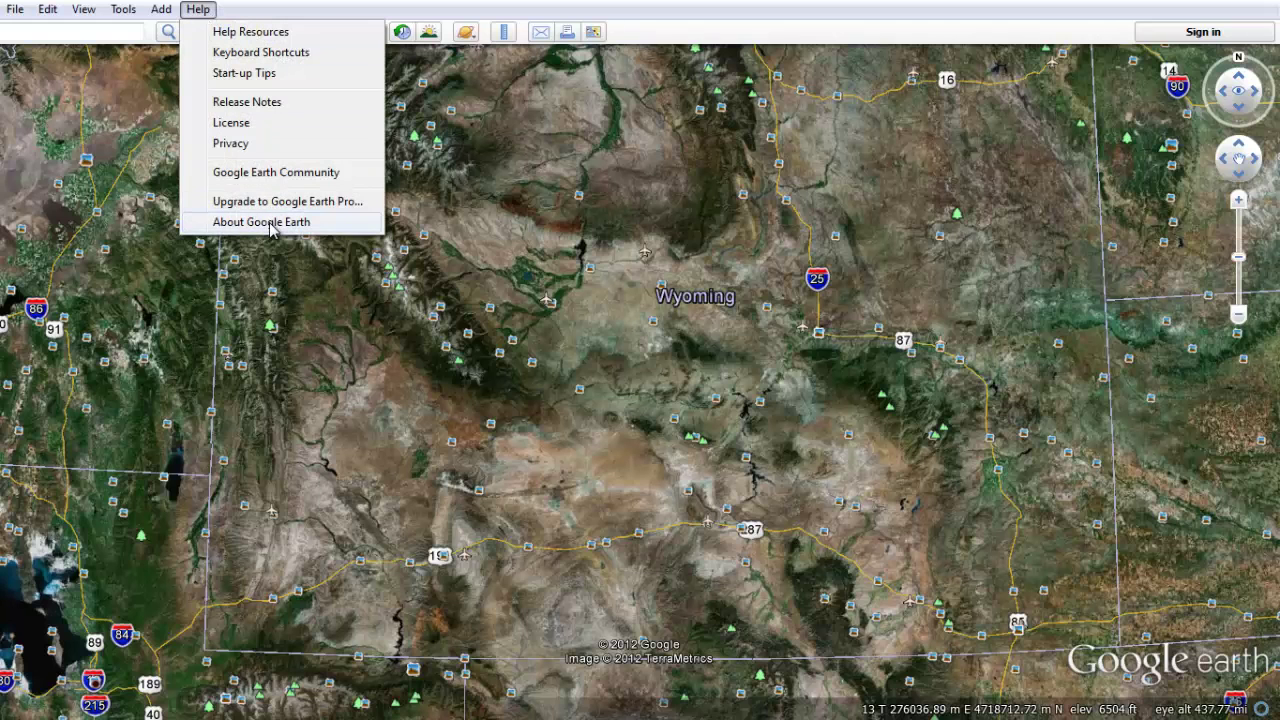
{"action": "left_click", "coordinate": [268, 223]}
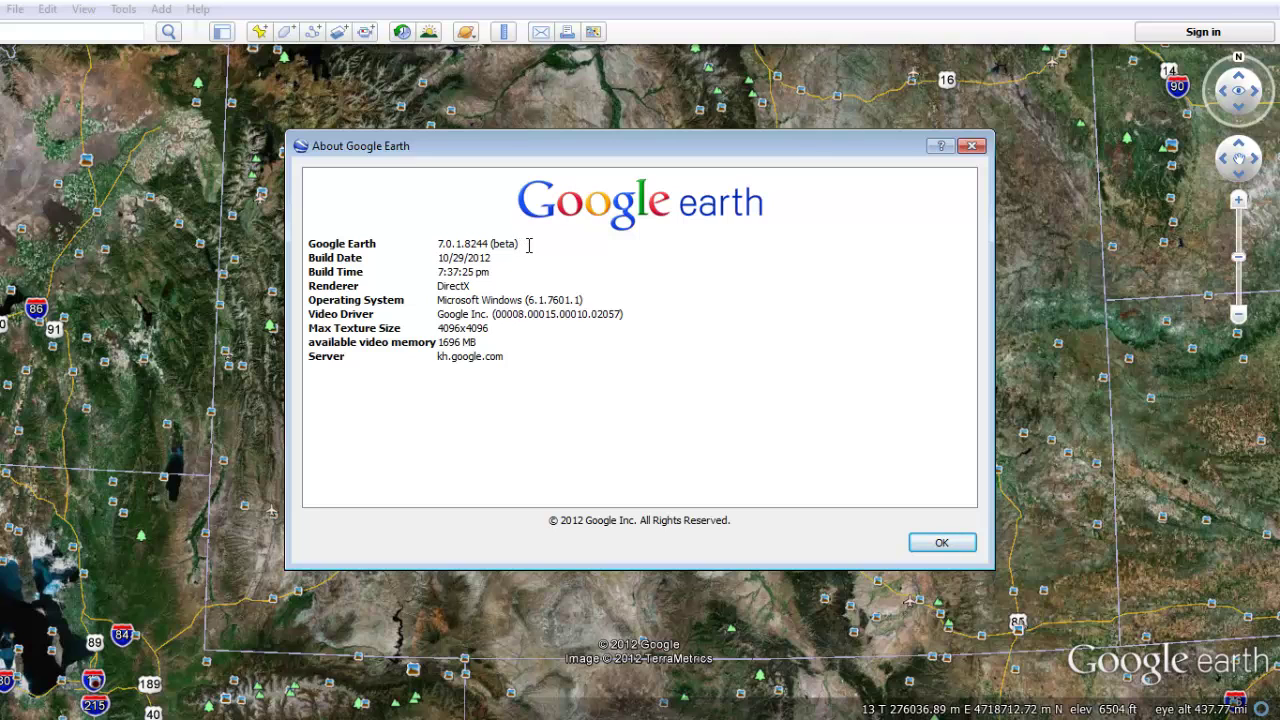
{"action": "left_click", "coordinate": [928, 542]}
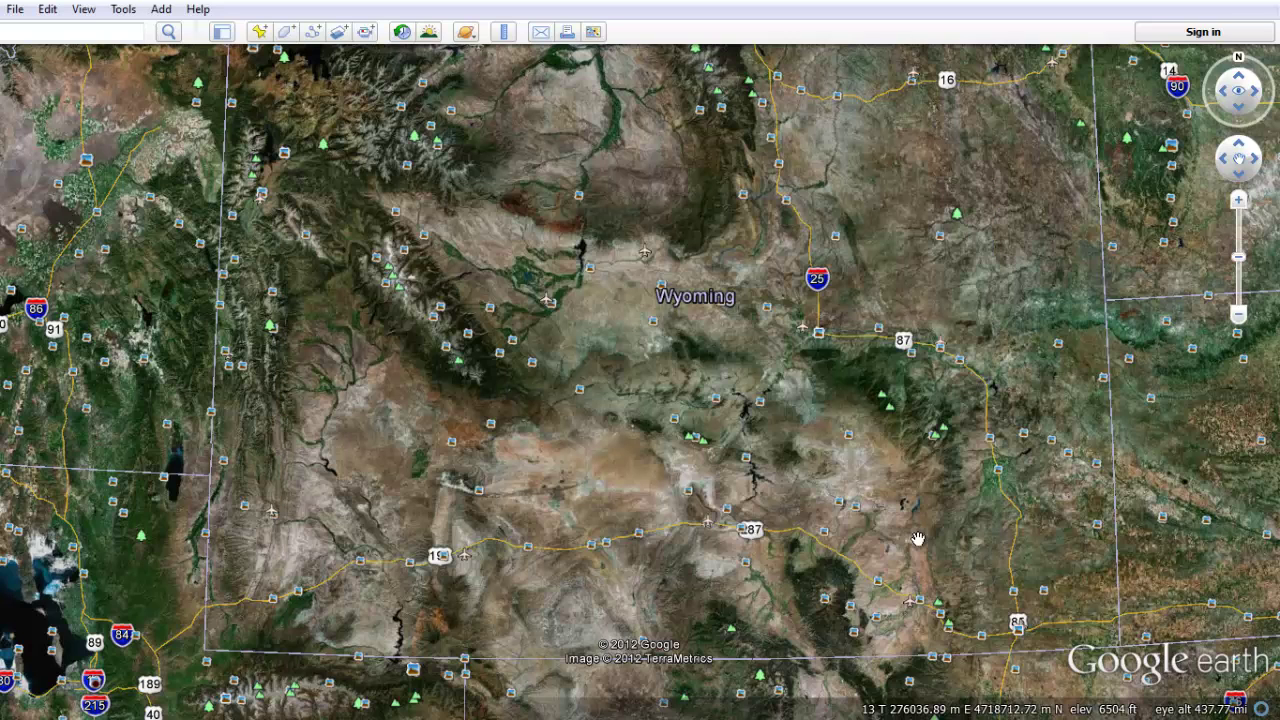
Step: Turn the Tour Guide back on and expand its panel of Wyoming tour thumbnails
{"action": "left_click", "coordinate": [83, 10]}
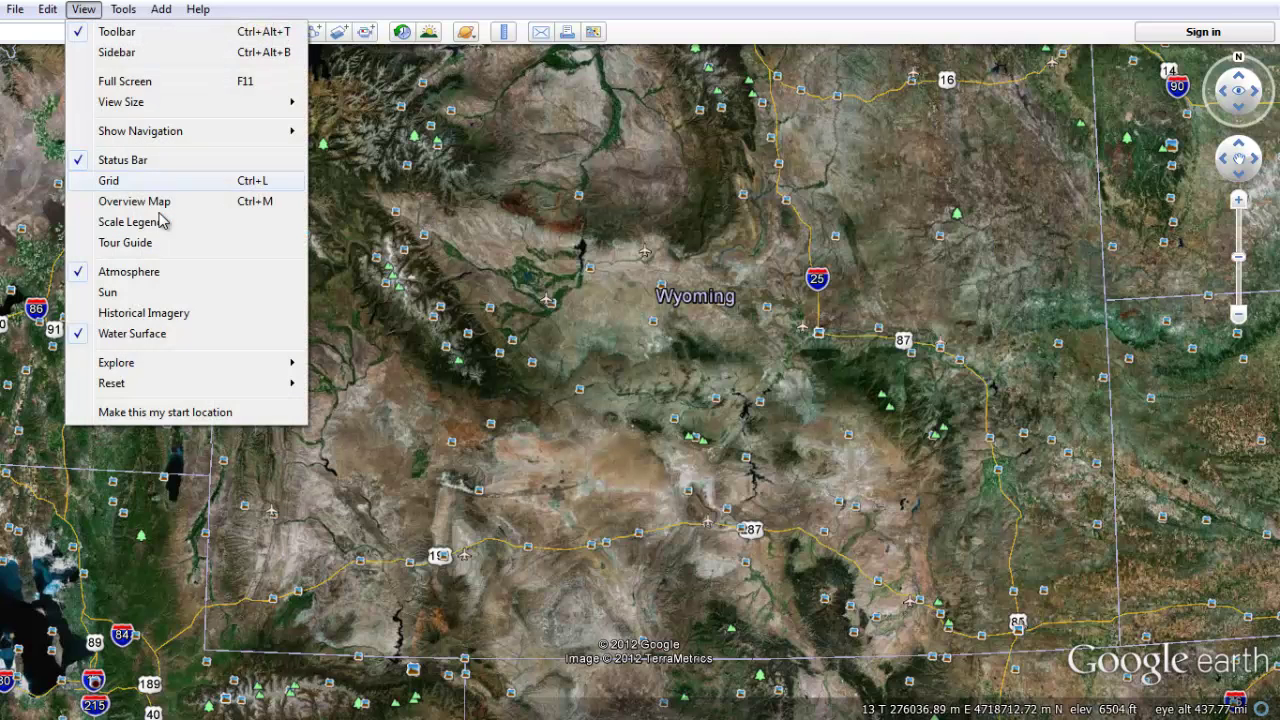
{"action": "left_click", "coordinate": [163, 245]}
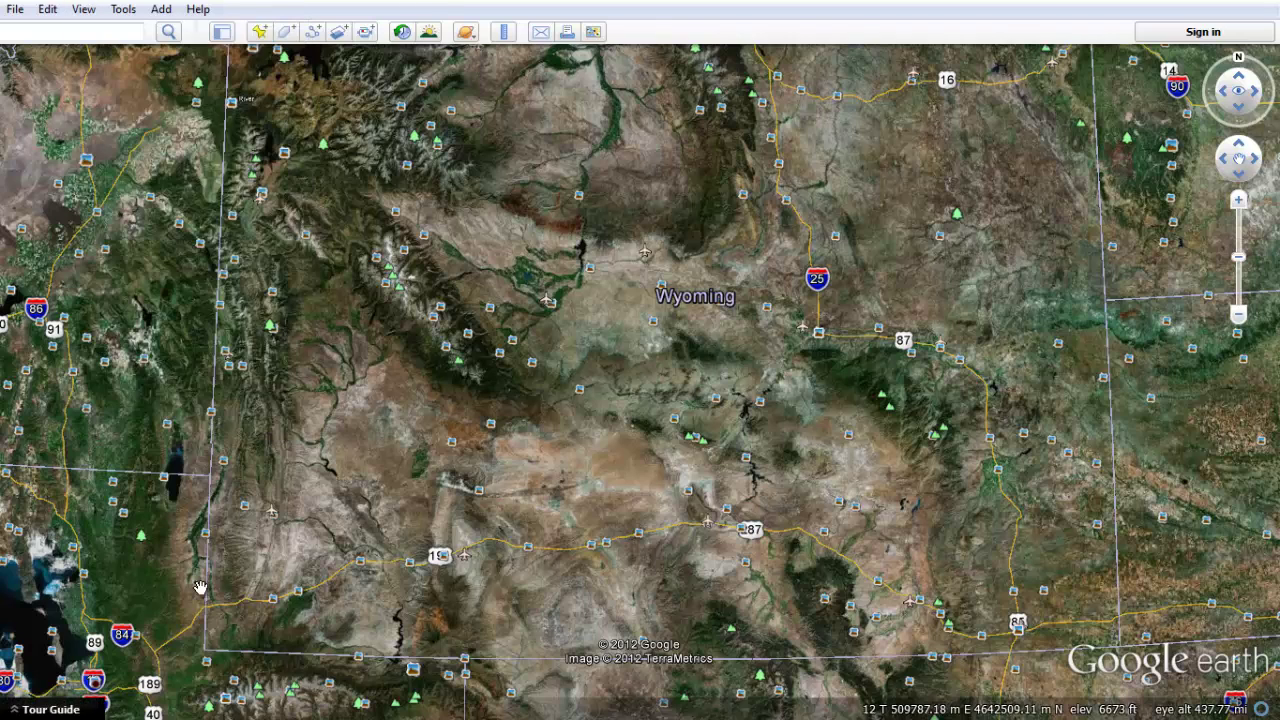
{"action": "left_click", "coordinate": [85, 700]}
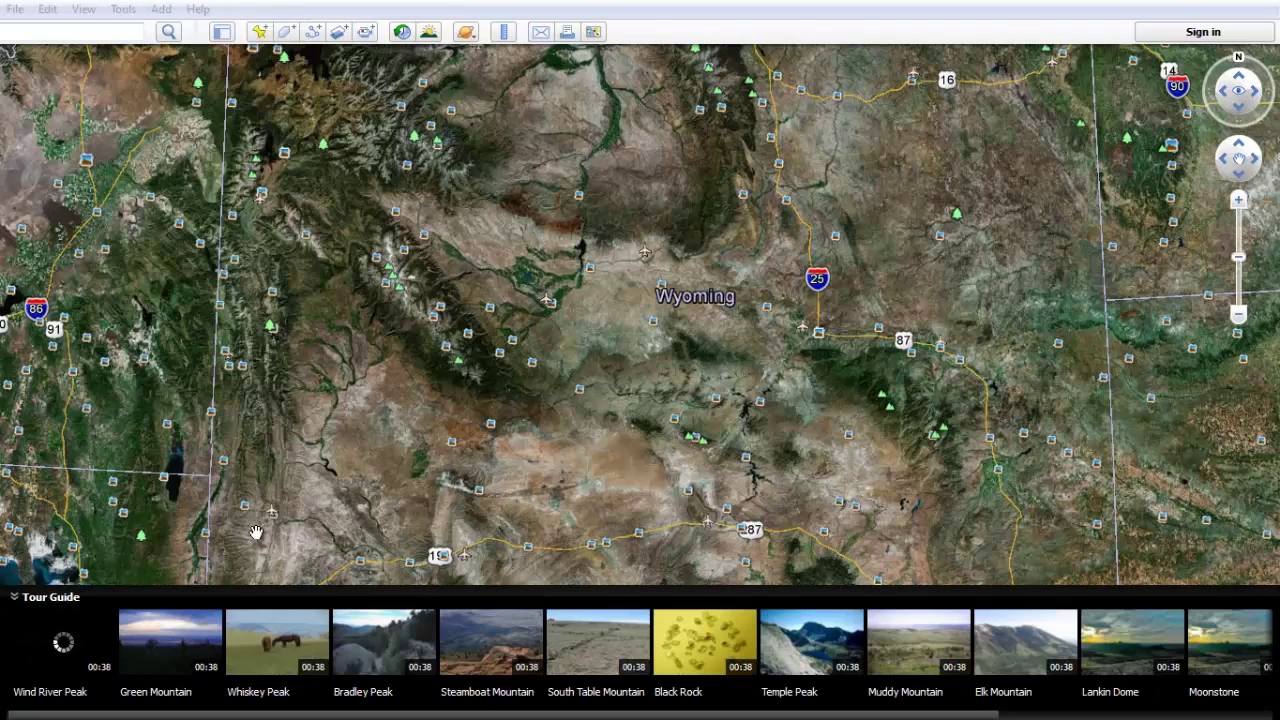
{"action": "left_click", "coordinate": [125, 12]}
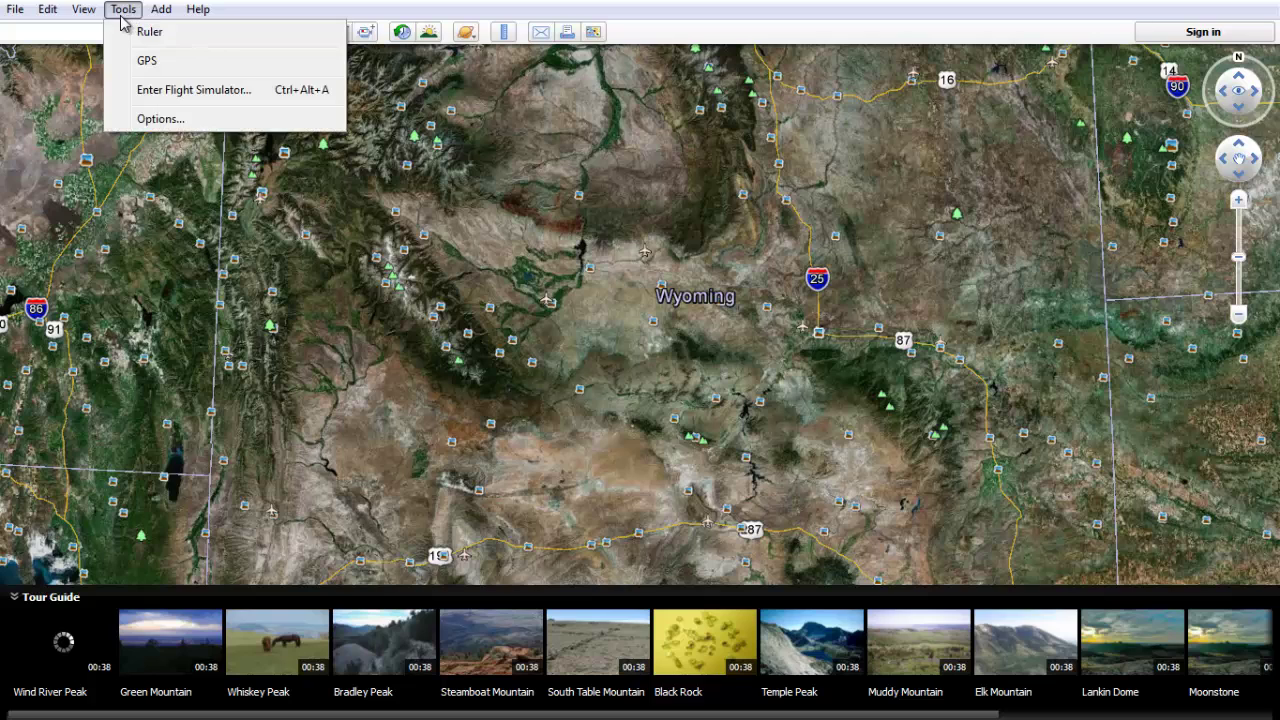
Step: Try the Lat/Long formats, keep Universal Transverse Mercator, and collapse the Tour Guide panel
{"action": "left_click", "coordinate": [158, 120]}
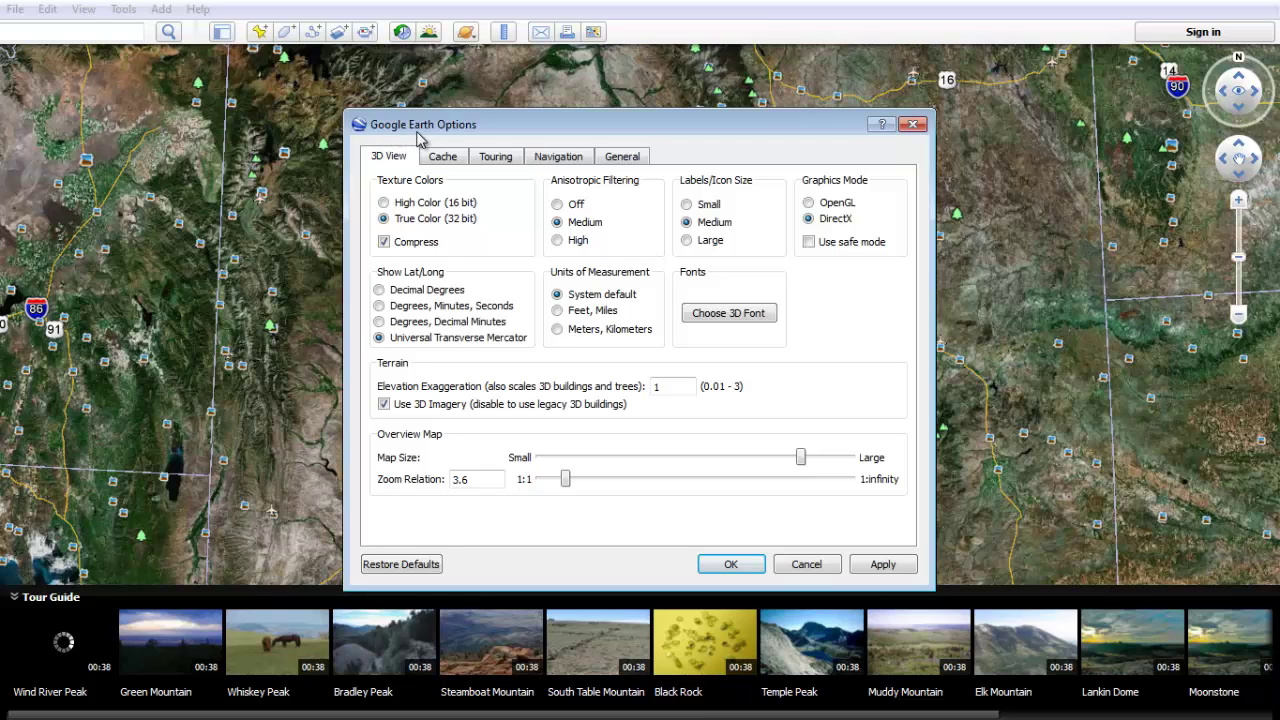
{"action": "left_click_drag", "start_coordinate": [405, 130], "coordinate": [279, 106]}
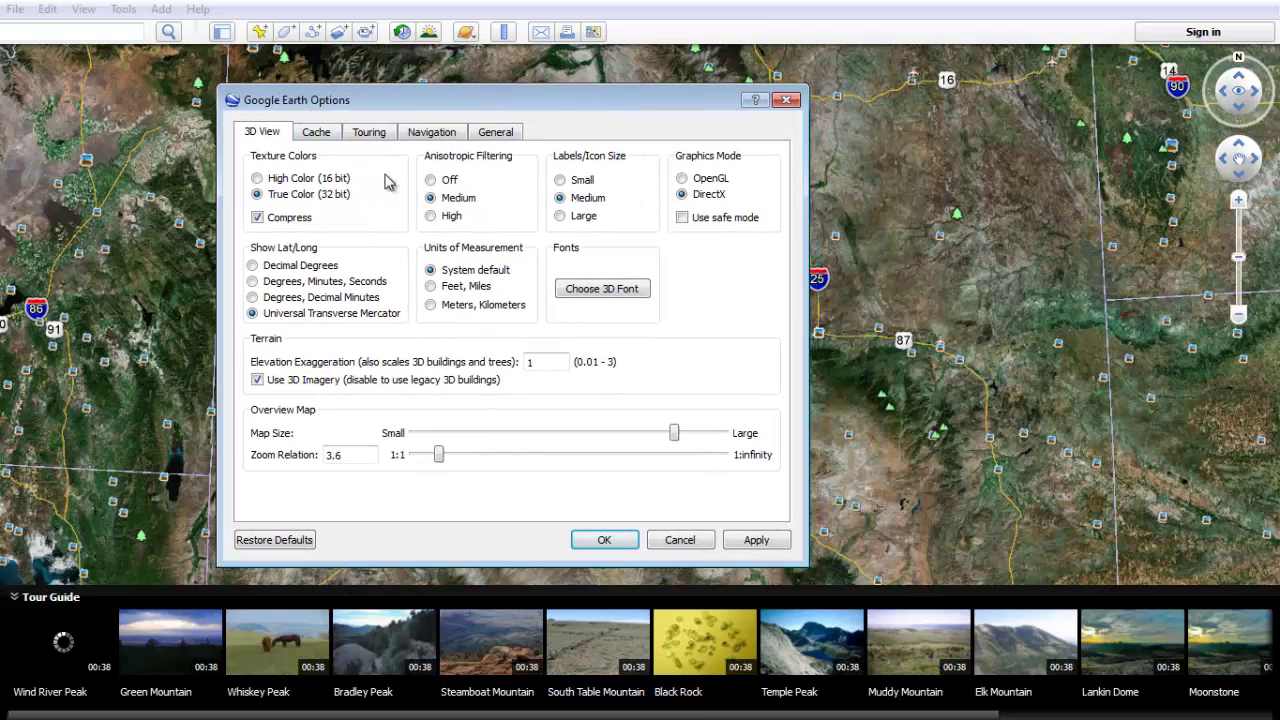
{"action": "left_click", "coordinate": [320, 280]}
{"action": "left_click", "coordinate": [323, 297]}
{"action": "left_click", "coordinate": [324, 314]}
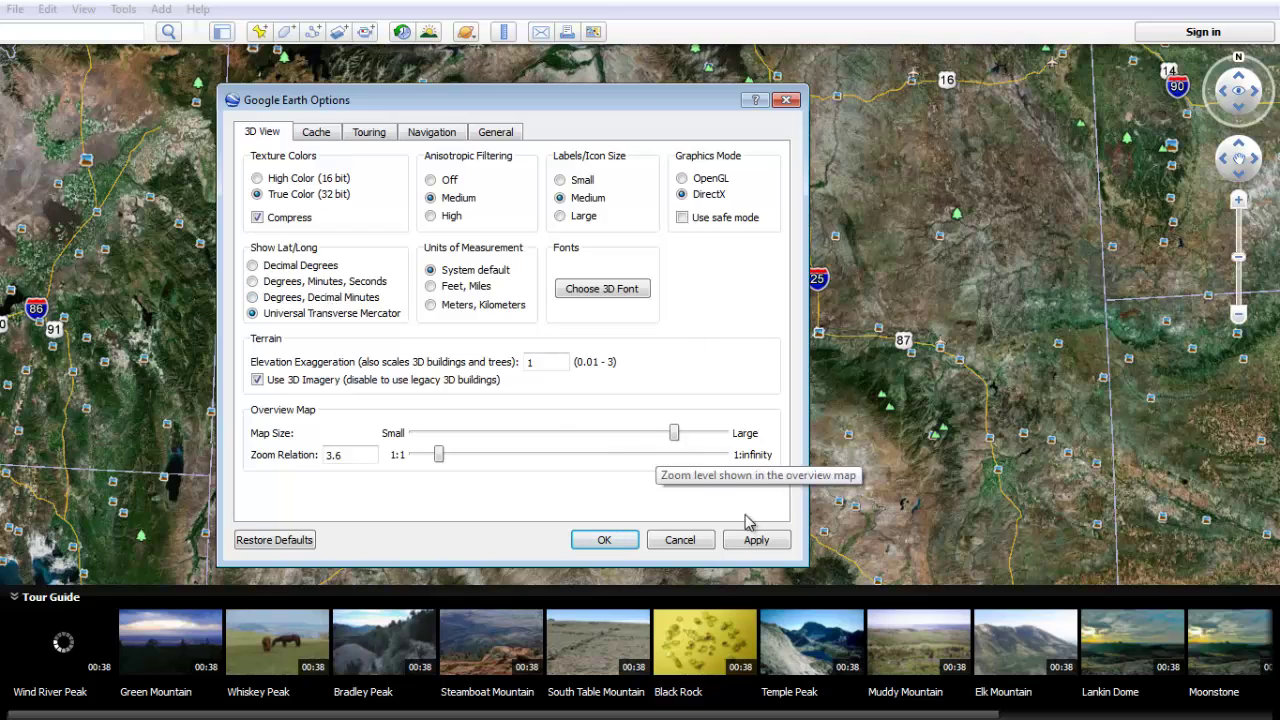
{"action": "left_click", "coordinate": [604, 540]}
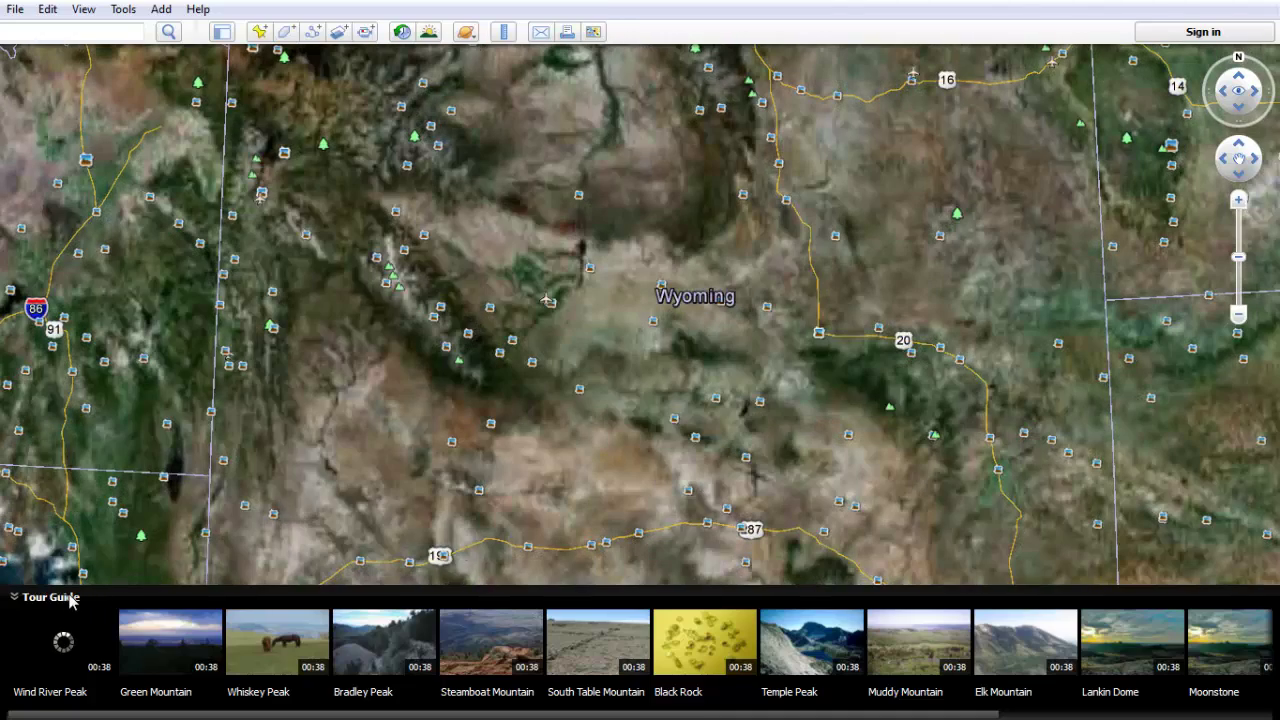
{"action": "left_click", "coordinate": [70, 598]}
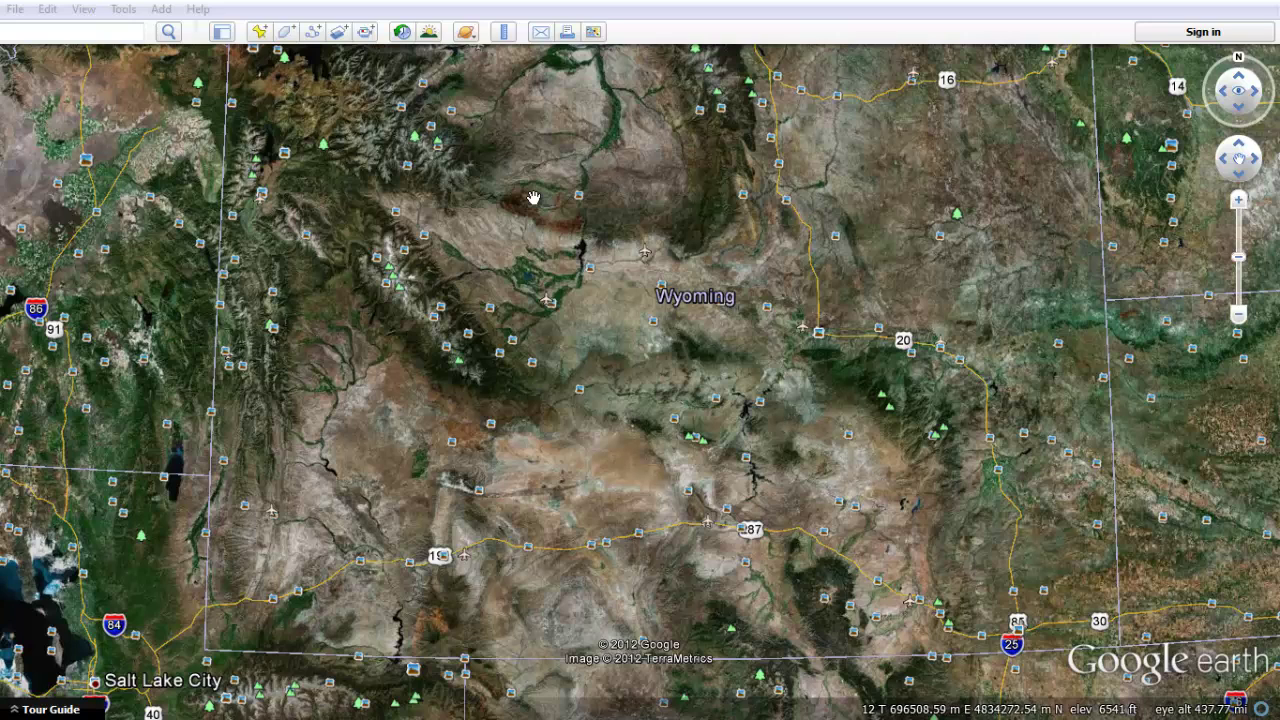
{"action": "left_click", "coordinate": [286, 33]}
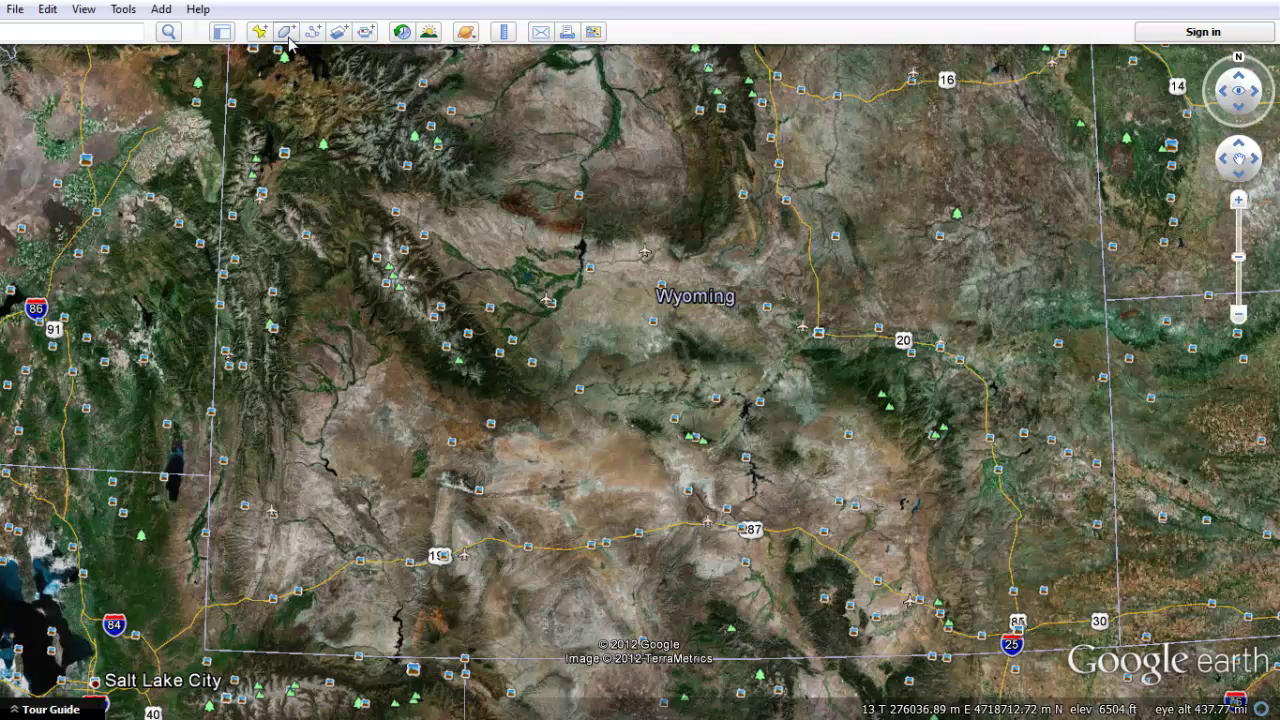